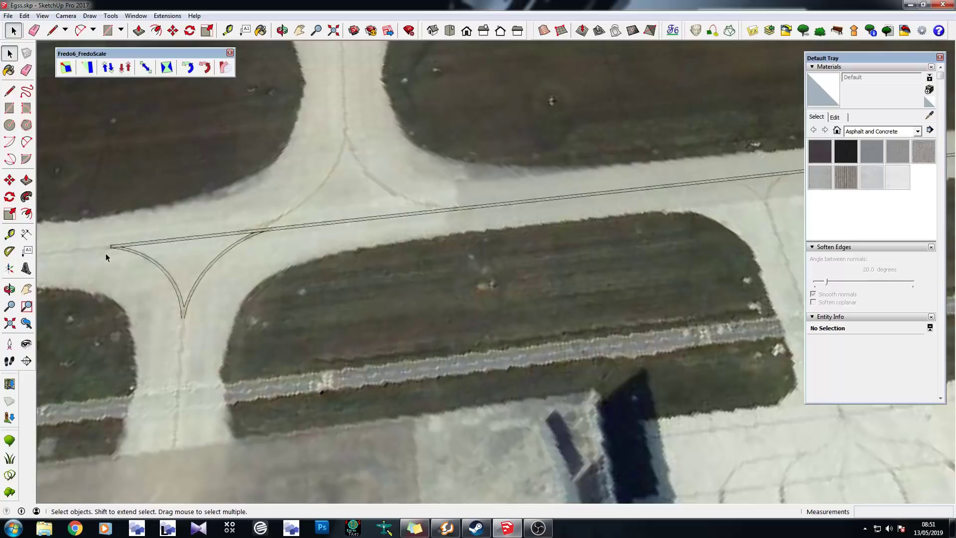
pyautogui.scroll(4, 77, 239)
pyautogui.moveTo(184, 222); pyautogui.dragTo(160, 293, button='middle')
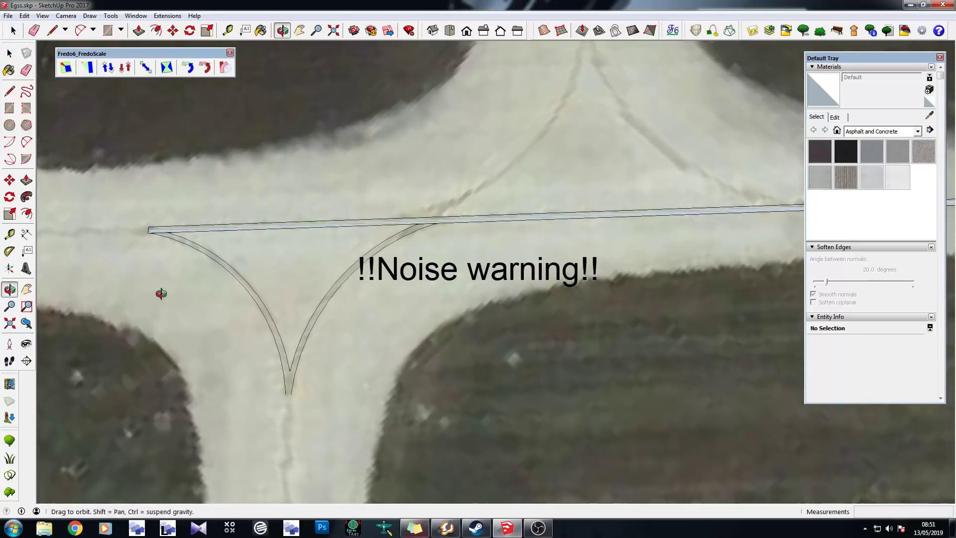
pyautogui.scroll(-2, 335, 244)
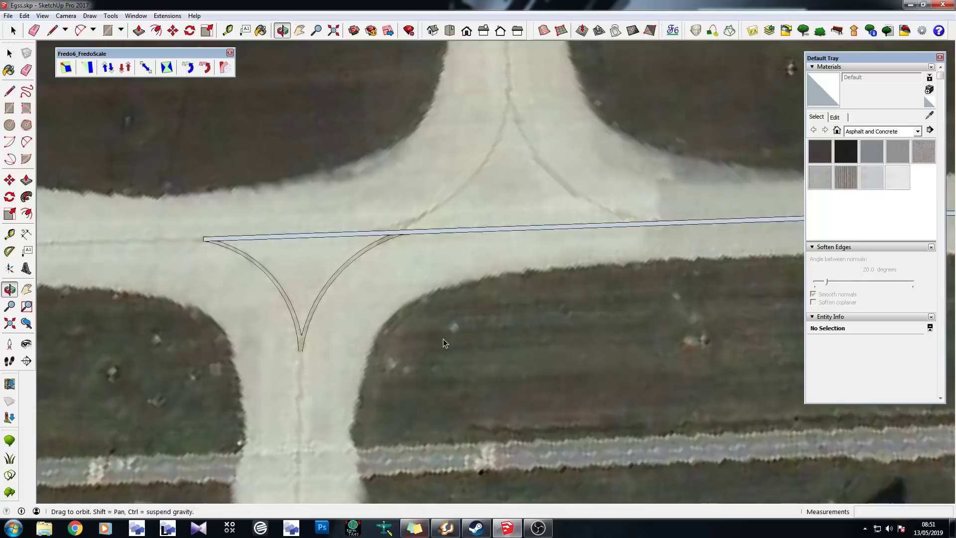
# Draw a line about 50 m long from the two arcs' meeting point along the side taxiway's centreline, plus a short line across its far end
pyautogui.moveTo(96, 252)
pyautogui.mouseDown(button='middle')
pyautogui.moveTo(440, 298)
pyautogui.moveTo(355, 324)
pyautogui.mouseUp(button='middle')
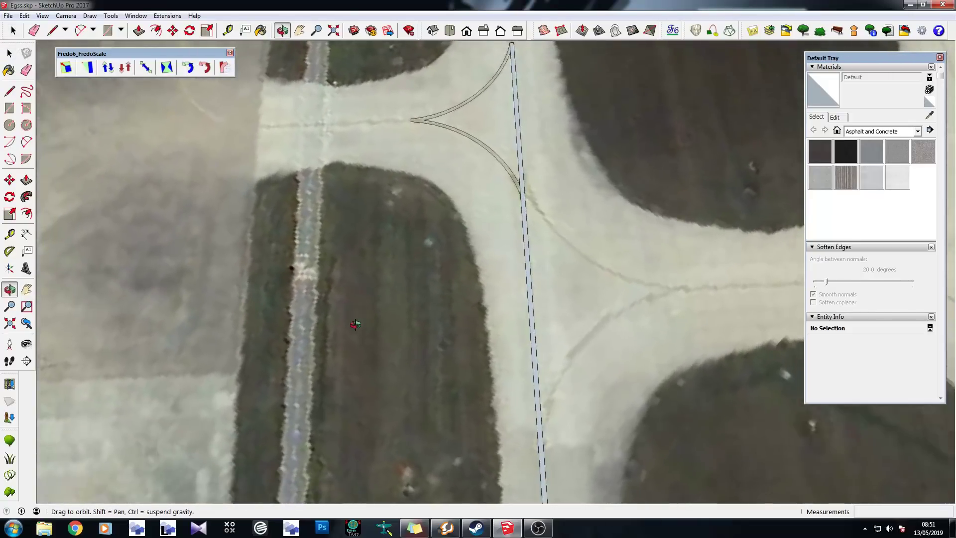
pyautogui.press('space')
pyautogui.scroll(-3, 391, 337)
pyautogui.scroll(5, 421, 187)
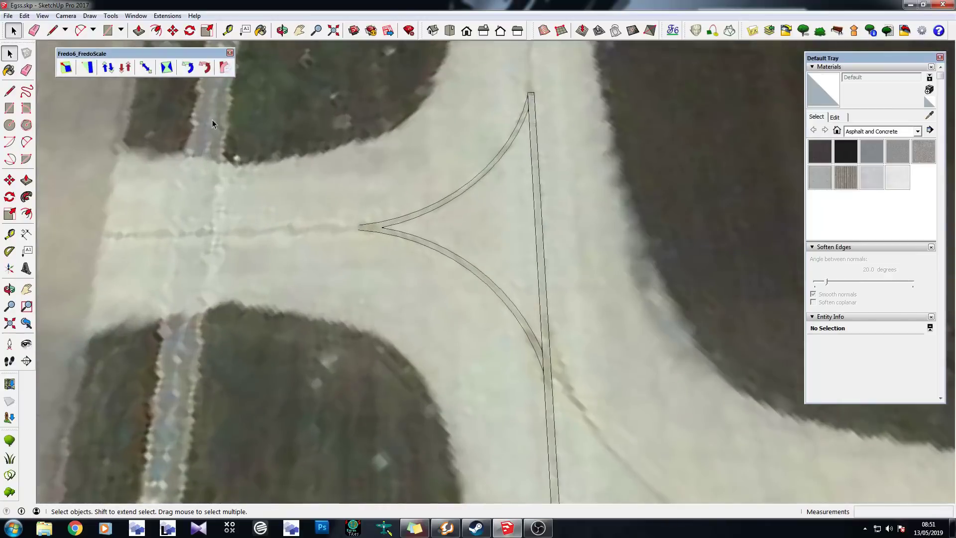
pyautogui.press('l')
pyautogui.scroll(5, 352, 224)
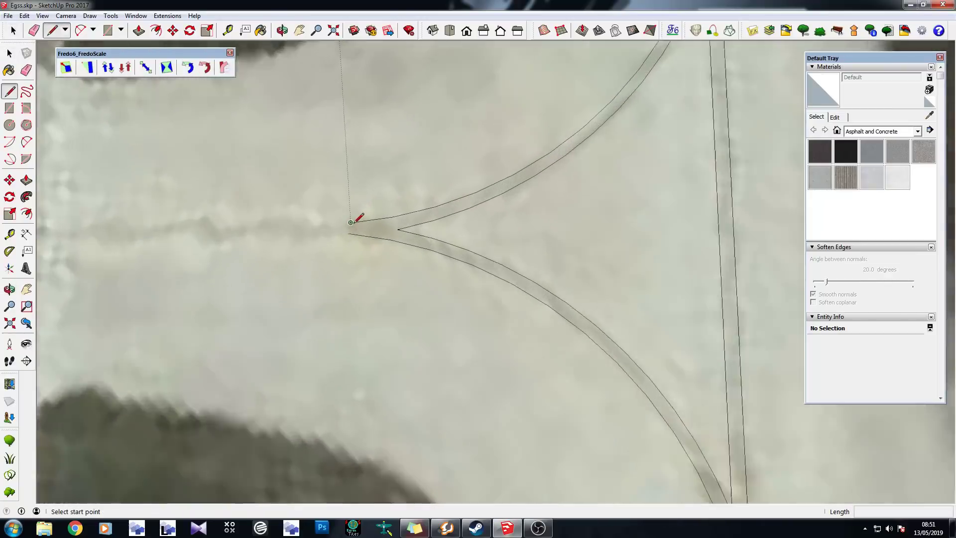
pyautogui.click(350, 222)
pyautogui.scroll(-3, 619, 277)
pyautogui.scroll(5, 235, 249)
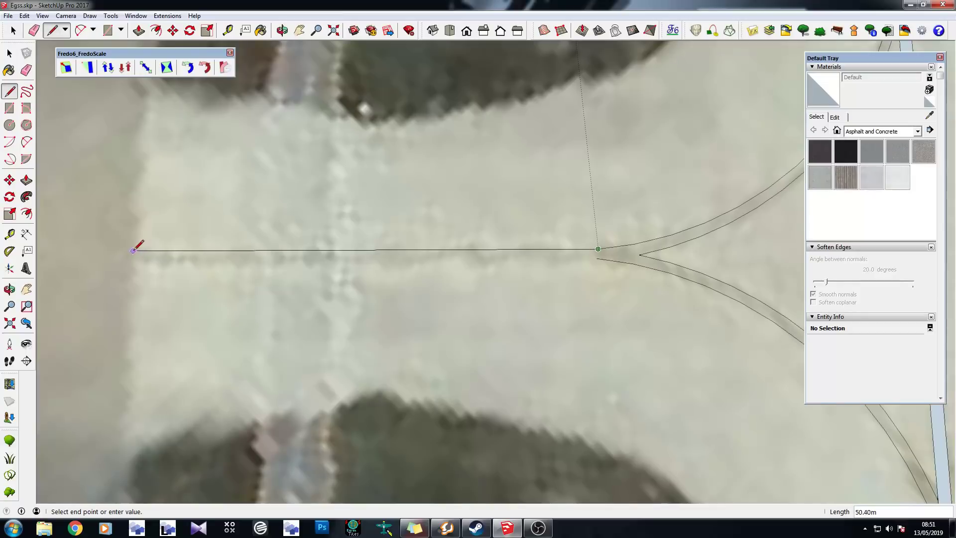
pyautogui.click(126, 250)
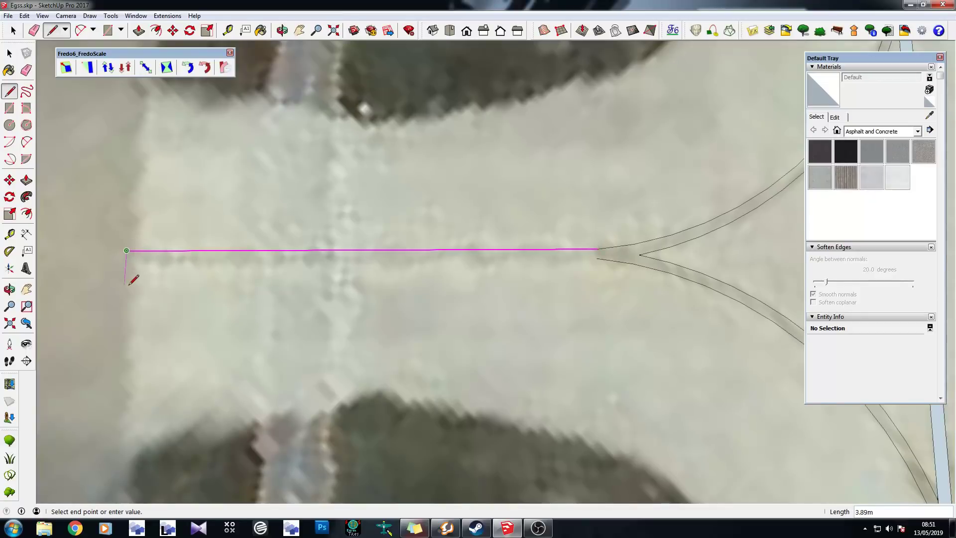
pyautogui.click(124, 290)
pyautogui.press('Escape')
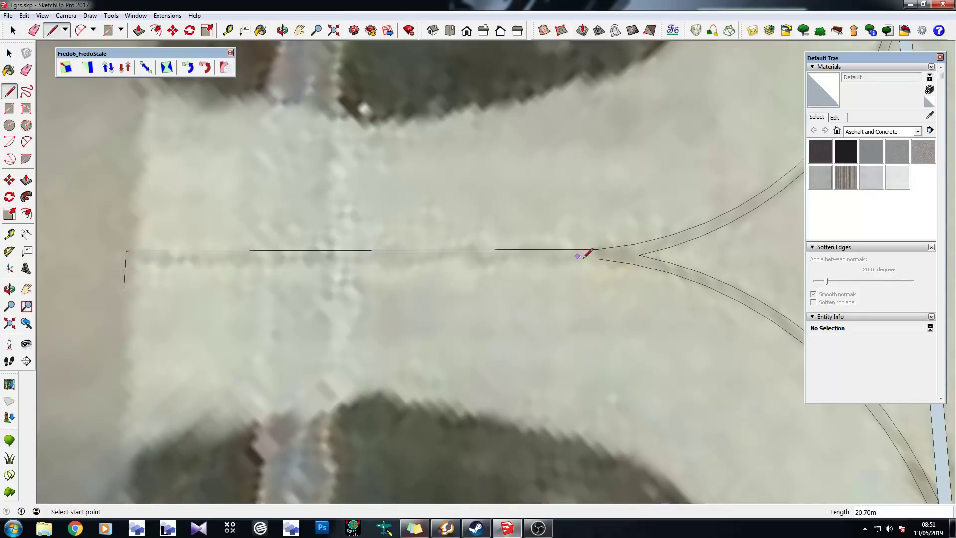
# Draw a parallel second edge about 55 m long to close the side taxiway's centreline strip, and erase the overhanging line ends
pyautogui.click(598, 260)
pyautogui.click(84, 259)
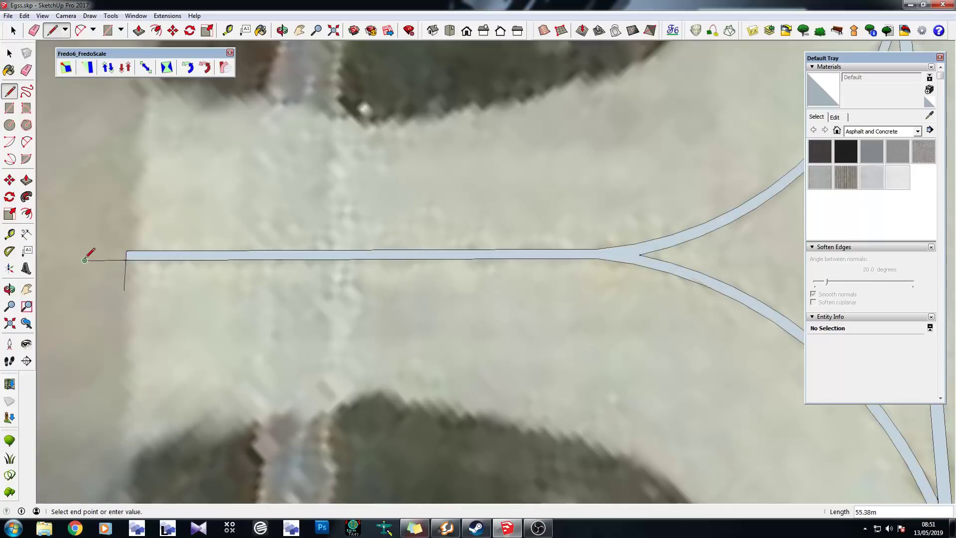
pyautogui.click(33, 31)
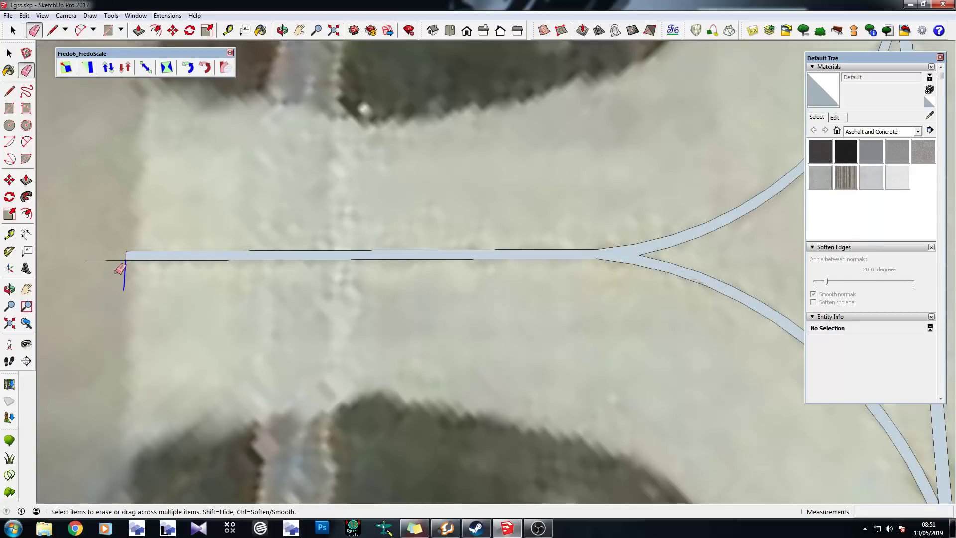
pyautogui.scroll(-5, 112, 276)
# Erase the leftover edge segments where the curved centreline strips merge into the main taxiway strip
pyautogui.moveTo(90, 253); pyautogui.dragTo(463, 409, button='middle')
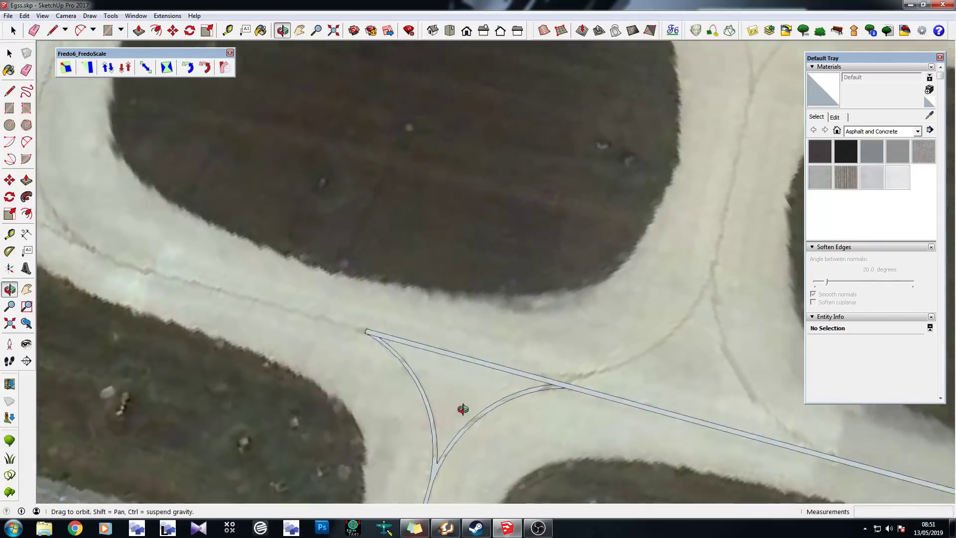
pyautogui.scroll(3, 383, 346)
pyautogui.scroll(2, 377, 333)
pyautogui.scroll(-2, 229, 293)
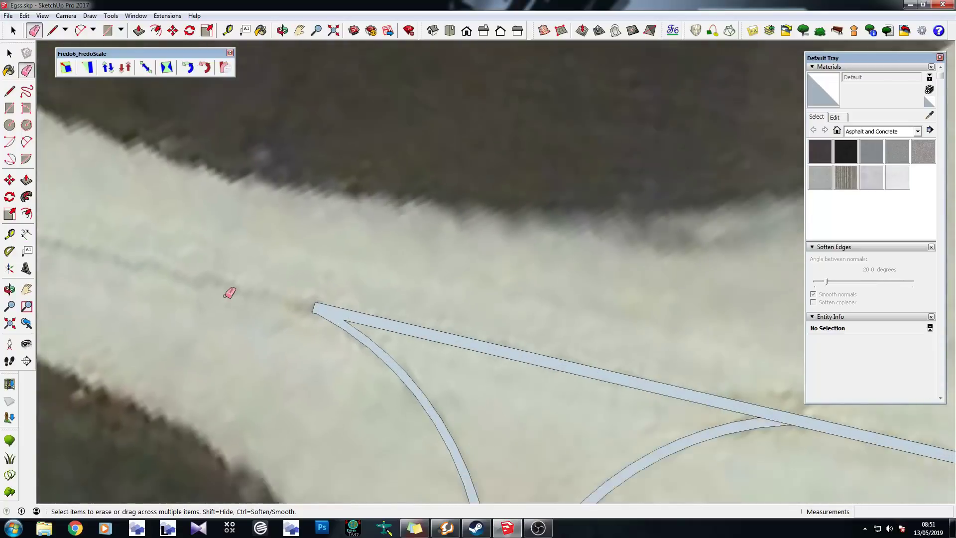
pyautogui.scroll(3, 635, 367)
pyautogui.scroll(2, 608, 387)
pyautogui.click(617, 391)
pyautogui.scroll(-6, 489, 258)
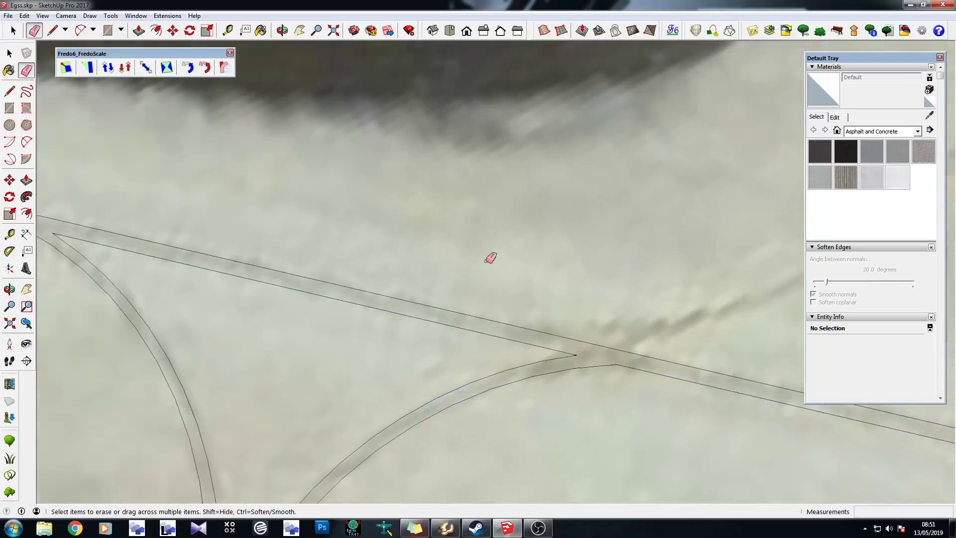
pyautogui.scroll(-3, 379, 204)
pyautogui.moveTo(367, 213); pyautogui.dragTo(440, 264, button='middle')
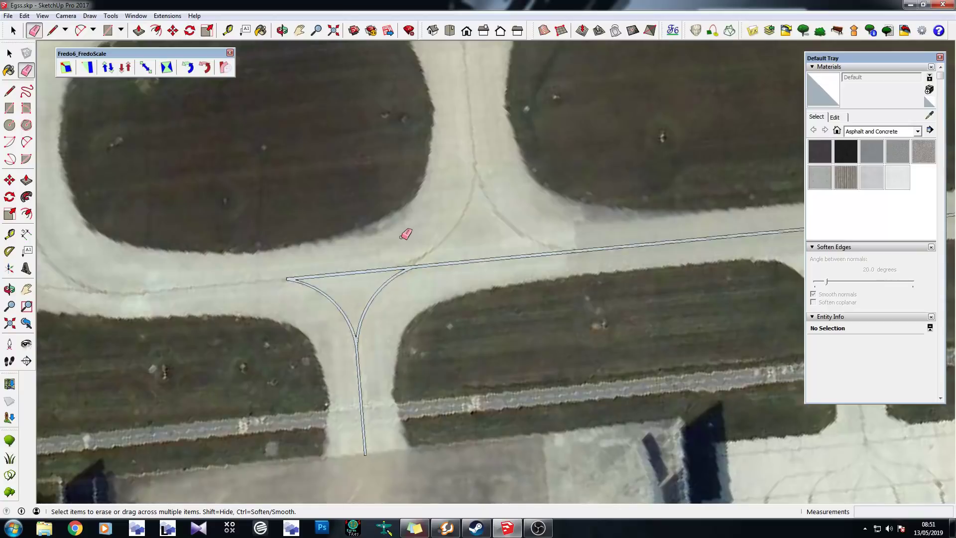
pyautogui.moveTo(407, 292)
pyautogui.mouseDown(button='middle')
pyautogui.moveTo(352, 345)
pyautogui.moveTo(305, 265)
pyautogui.moveTo(271, 286)
pyautogui.mouseUp(button='middle')
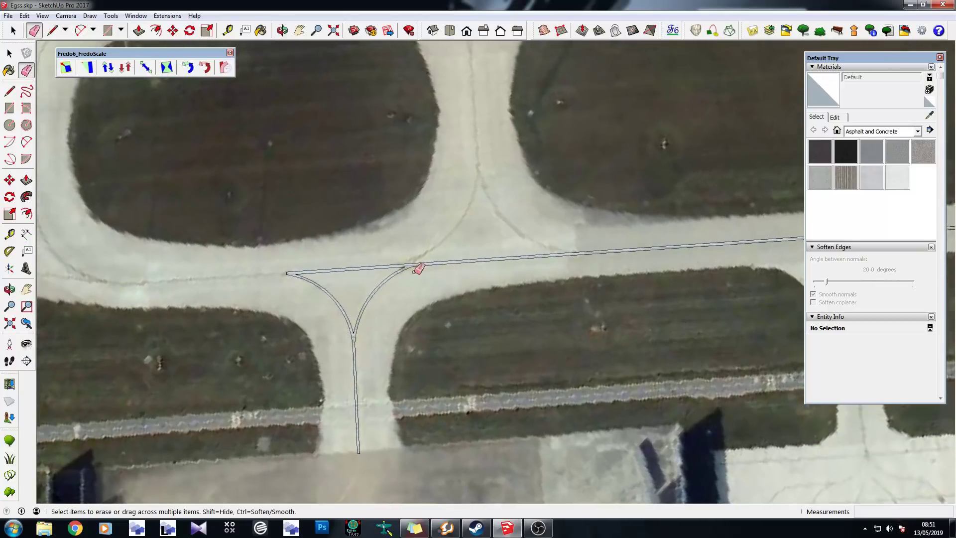
# Draw a two-point arc from the main strip to the opposite taxiway's centreline along its left curve, about 63 m long with a bulge of about 11.5 m
pyautogui.scroll(1, 471, 243)
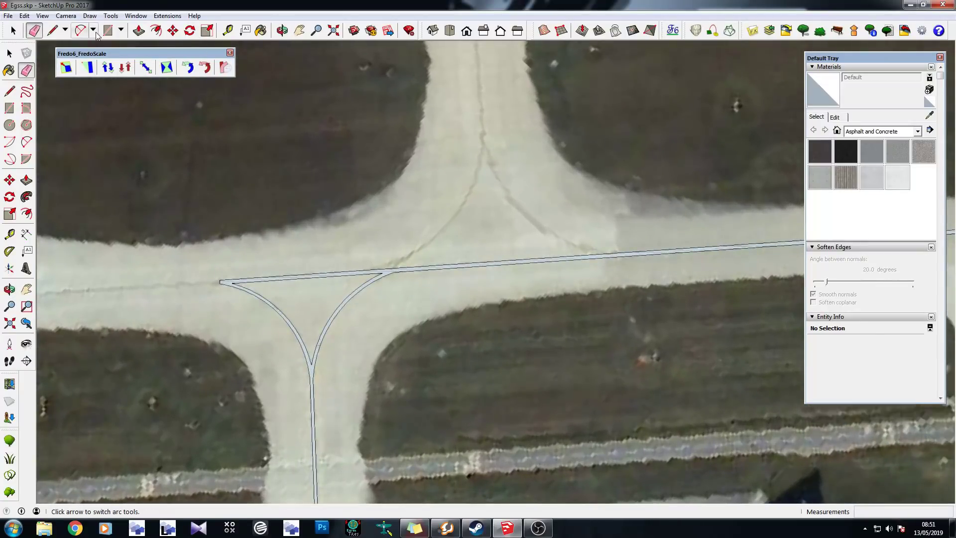
pyautogui.click(79, 30)
pyautogui.scroll(2, 521, 249)
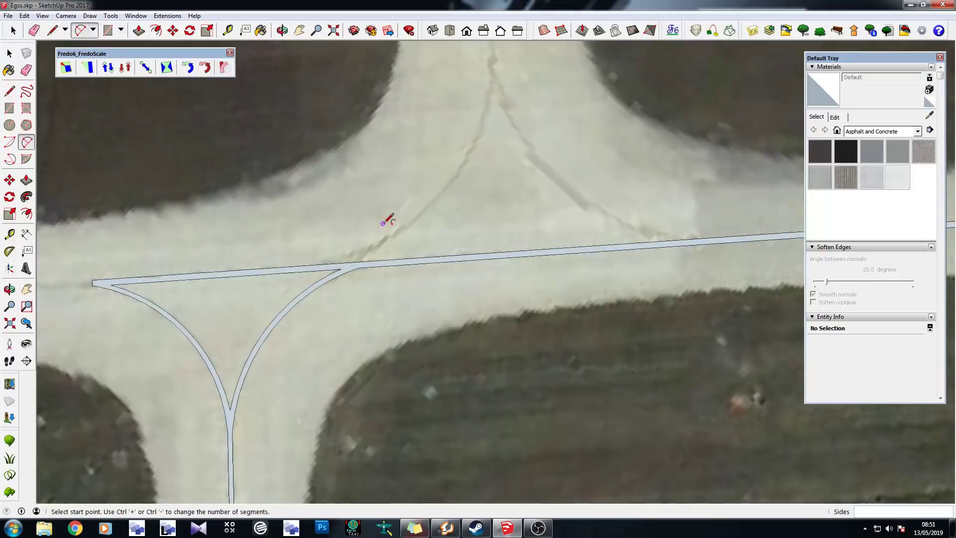
pyautogui.scroll(2, 386, 215)
pyautogui.click(220, 311)
pyautogui.scroll(-3, 226, 321)
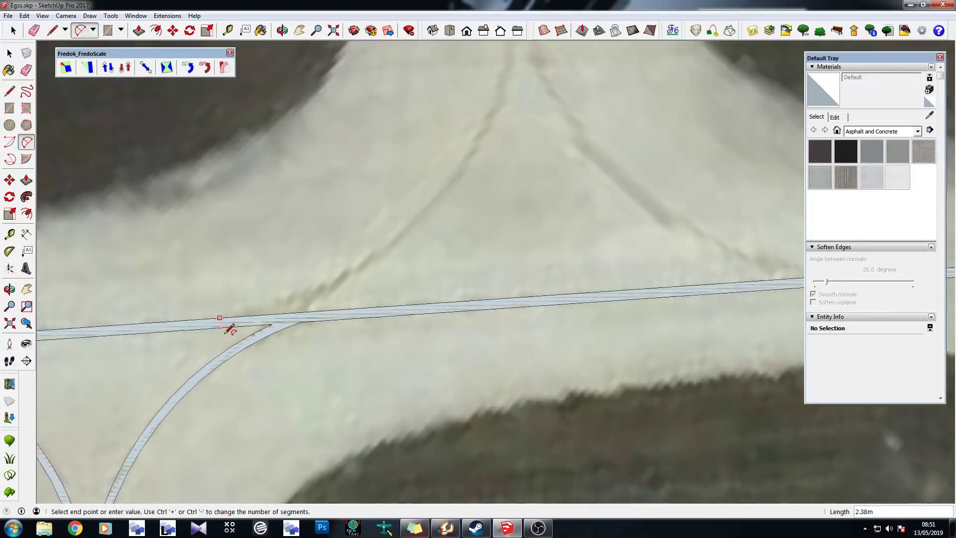
pyautogui.scroll(4, 298, 269)
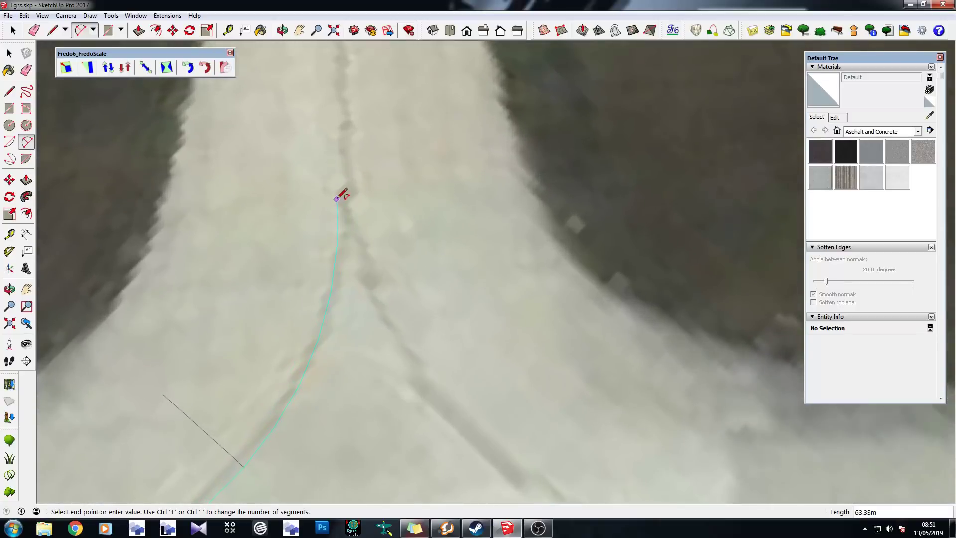
pyautogui.click(340, 198)
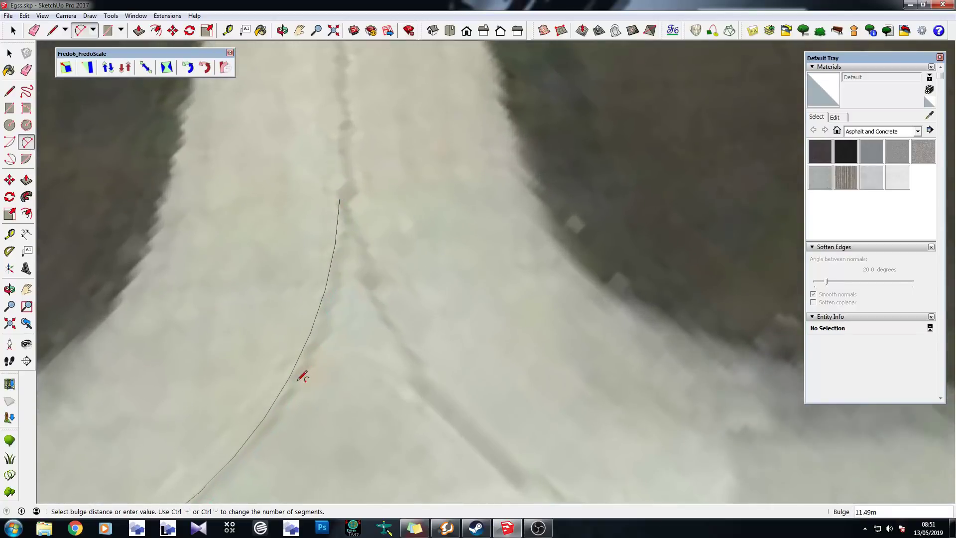
pyautogui.click(302, 376)
# Draw a second arc just inside the left curve, starting on the main strip, with a bulge of about 8.7 m
pyautogui.scroll(-2, 259, 141)
pyautogui.scroll(-3, 154, 386)
pyautogui.scroll(6, 121, 342)
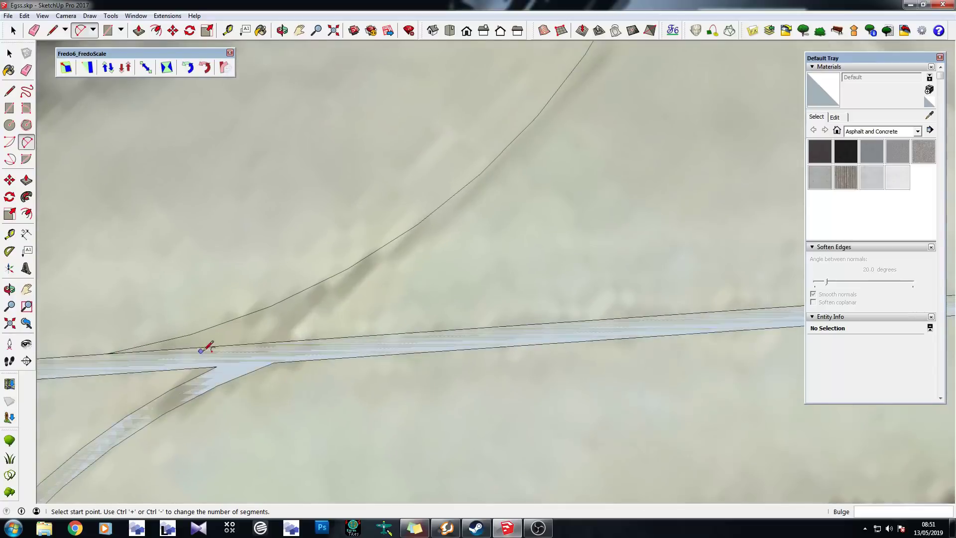
pyautogui.click(224, 343)
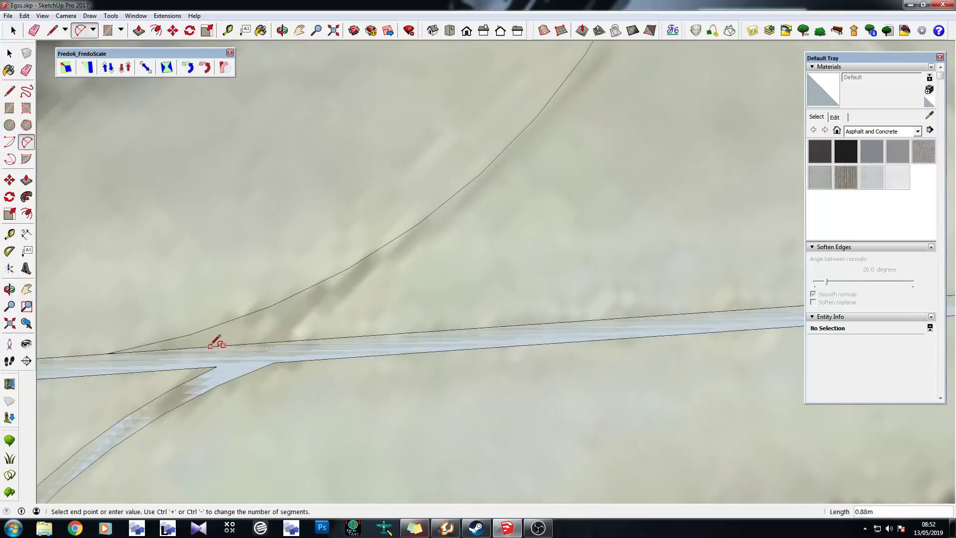
pyautogui.scroll(-2, 214, 351)
pyautogui.scroll(5, 448, 159)
pyautogui.scroll(-3, 379, 124)
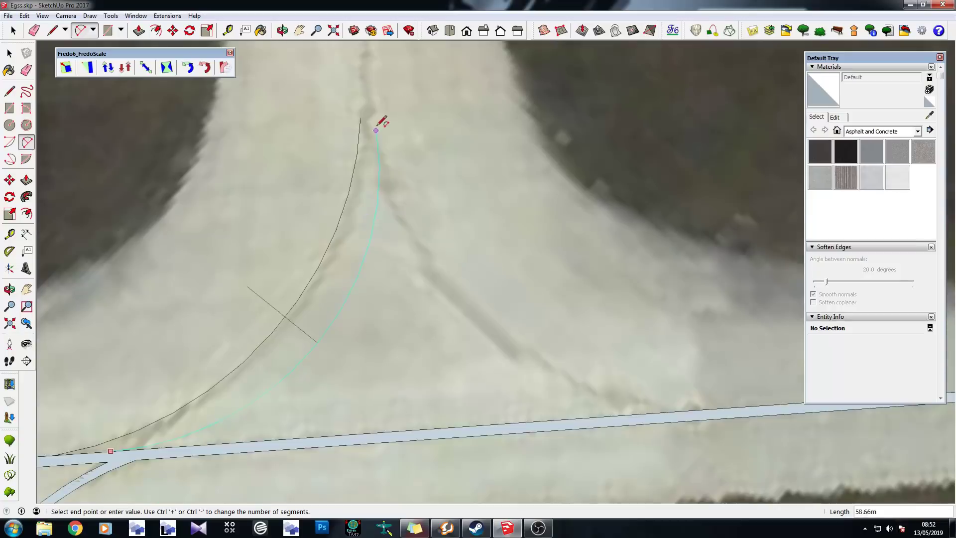
pyautogui.scroll(3, 370, 135)
pyautogui.click(364, 140)
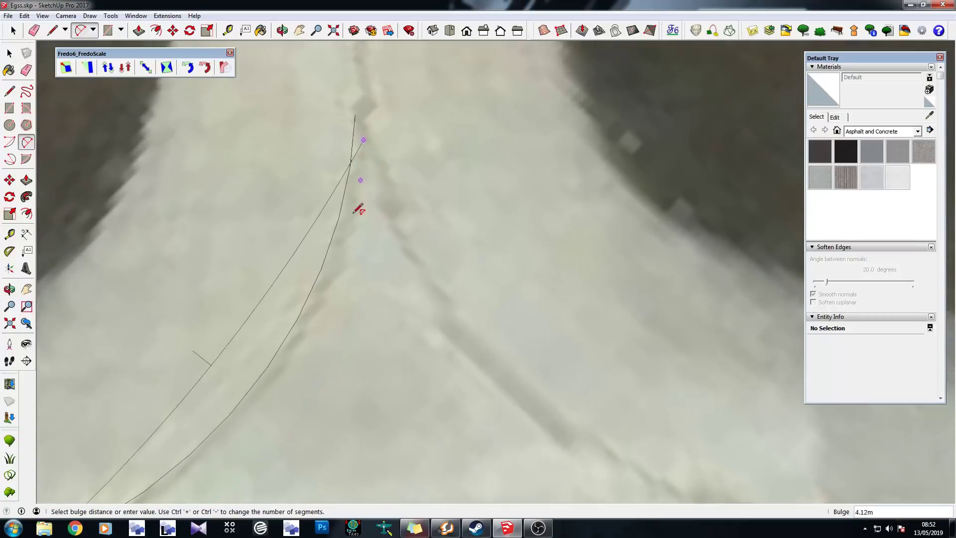
pyautogui.click(324, 318)
# Draw the right curve's inner arc from near the left arcs' upper end to the main strip, spanning about 57 m
pyautogui.scroll(-3, 305, 153)
pyautogui.scroll(4, 312, 252)
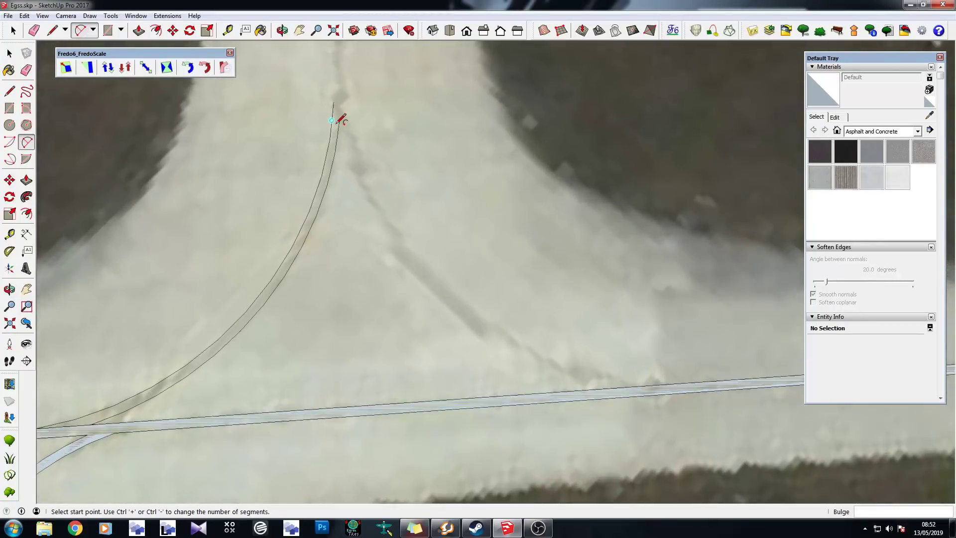
pyautogui.click(332, 120)
pyautogui.scroll(-2, 334, 120)
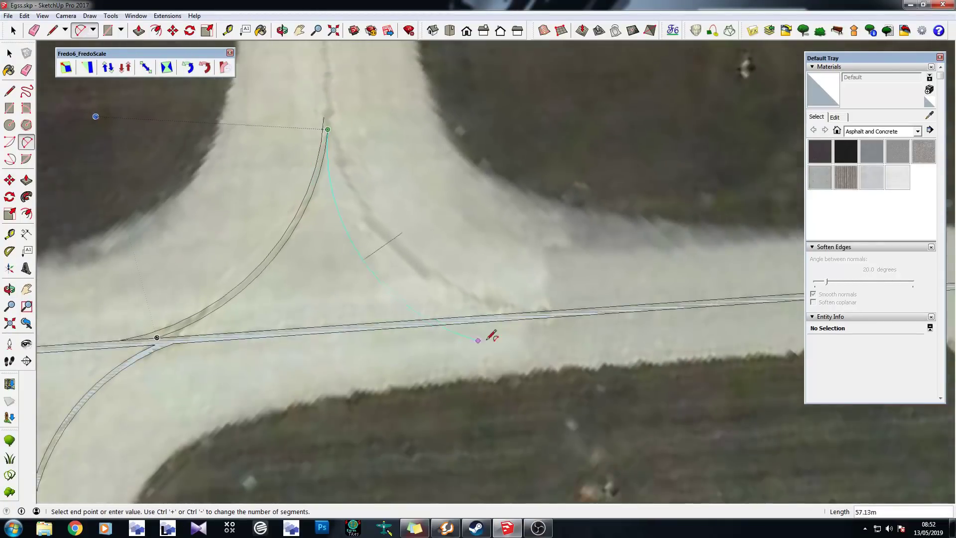
pyautogui.click(517, 312)
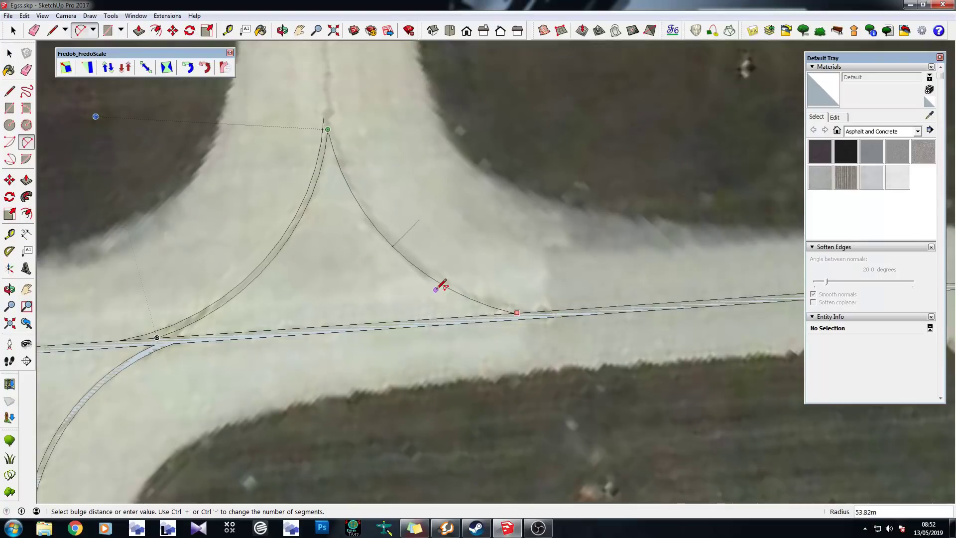
pyautogui.click(438, 285)
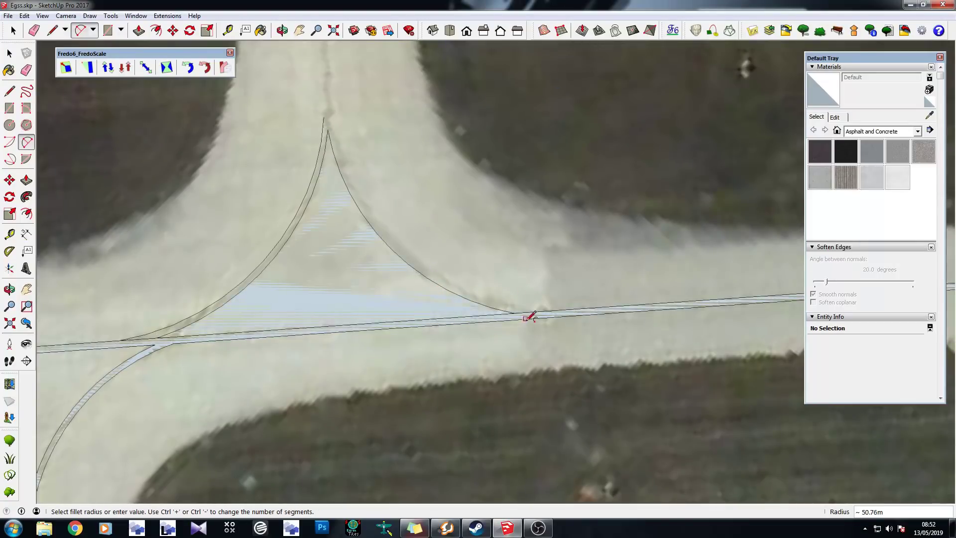
# Draw the right curve's outer arc from the main strip up to the taxiway centreline, spanning about 61 m with a bulge of about 10 m
pyautogui.scroll(3, 546, 297)
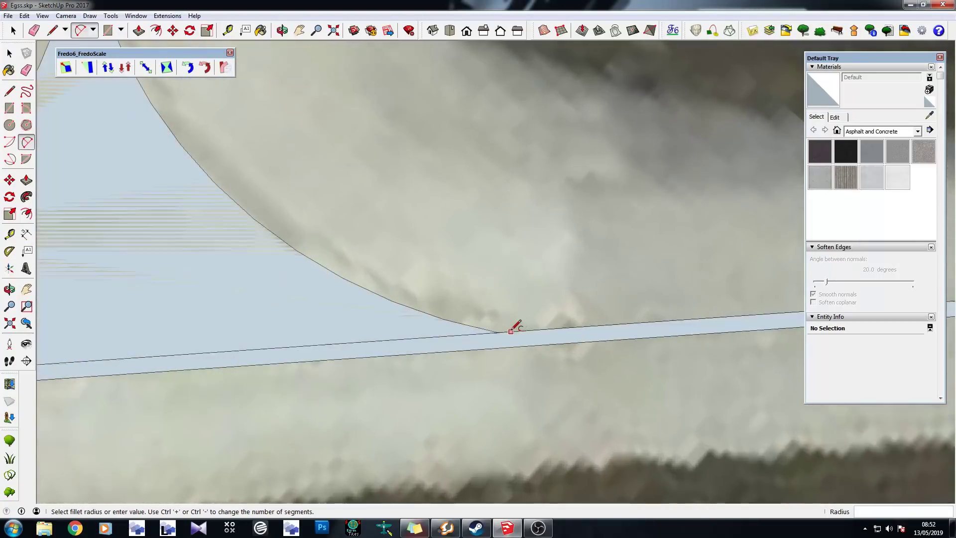
pyautogui.click(548, 327)
pyautogui.scroll(-3, 518, 318)
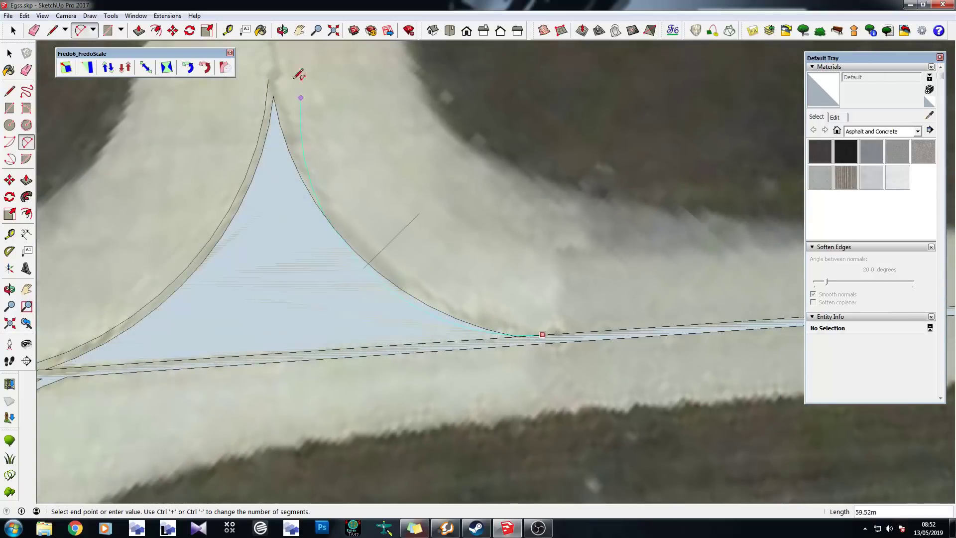
pyautogui.scroll(5, 281, 78)
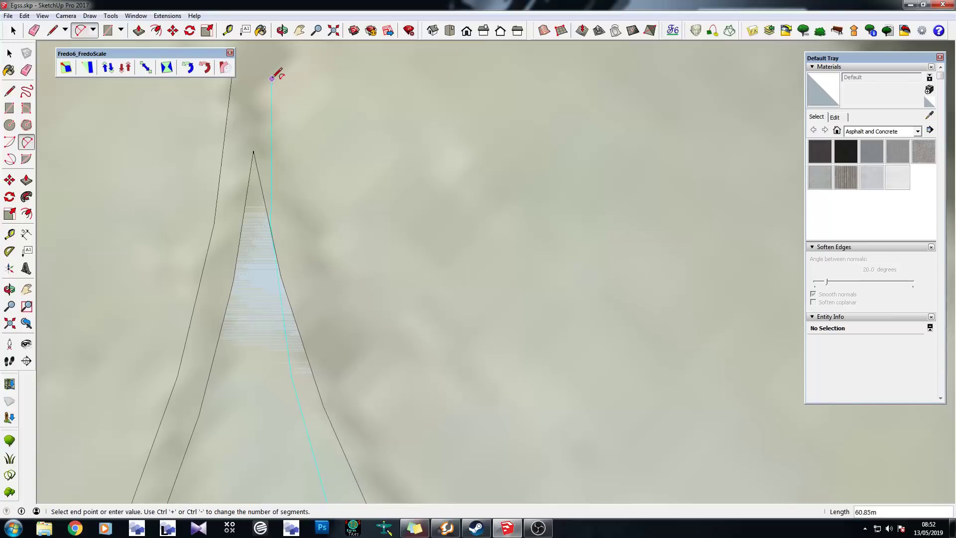
pyautogui.click(272, 79)
pyautogui.scroll(-2, 274, 76)
pyautogui.scroll(-2, 394, 304)
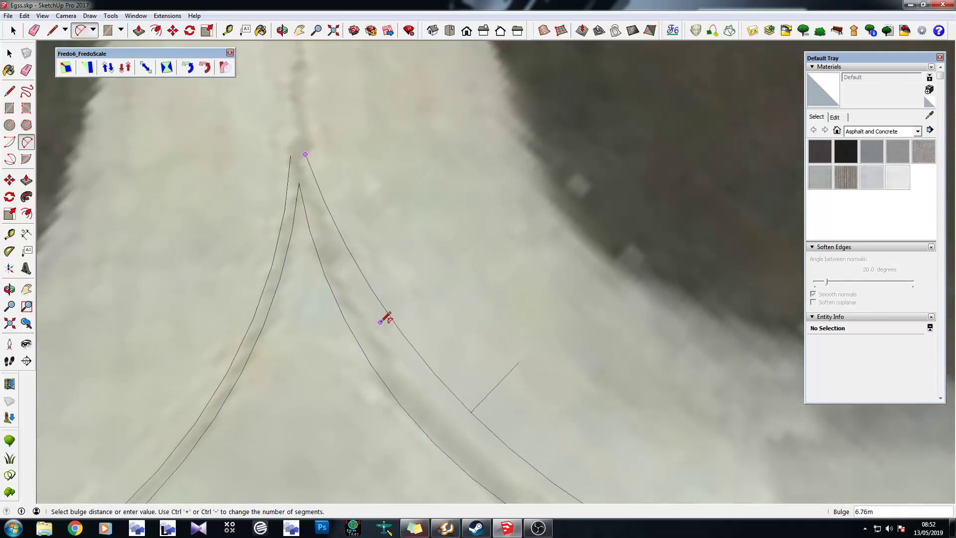
pyautogui.scroll(-1, 381, 321)
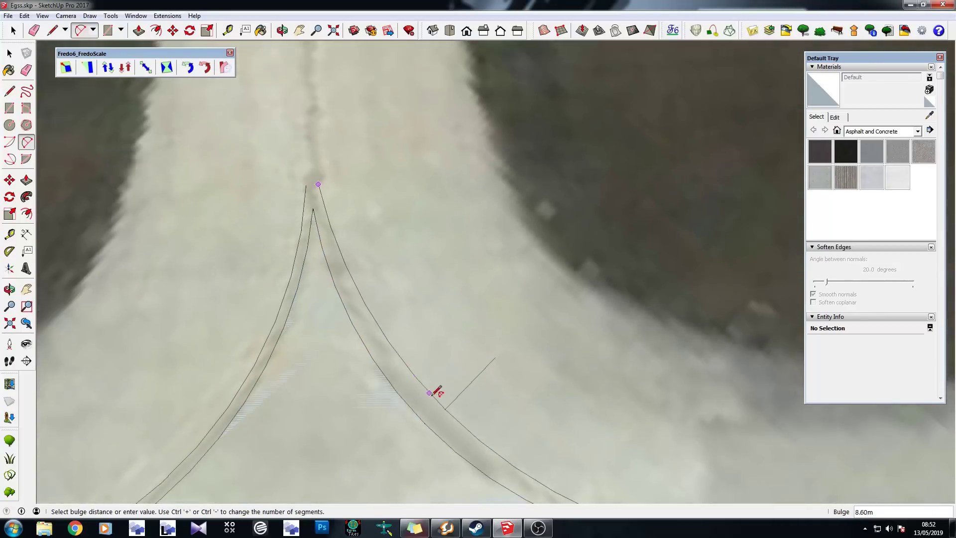
pyautogui.click(437, 420)
# Draw two parallel lines from the upper junction along the connecting taxiway's centreline, forming a thin strip about 66 m long
pyautogui.scroll(-2, 358, 367)
pyautogui.press('space')
pyautogui.press('l')
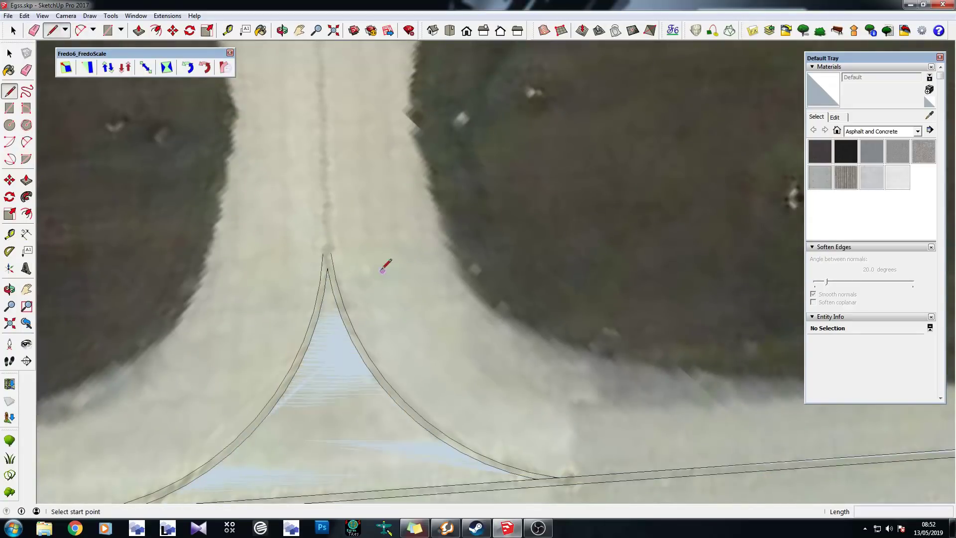
pyautogui.click(323, 253)
pyautogui.scroll(2, 316, 182)
pyautogui.scroll(2, 331, 97)
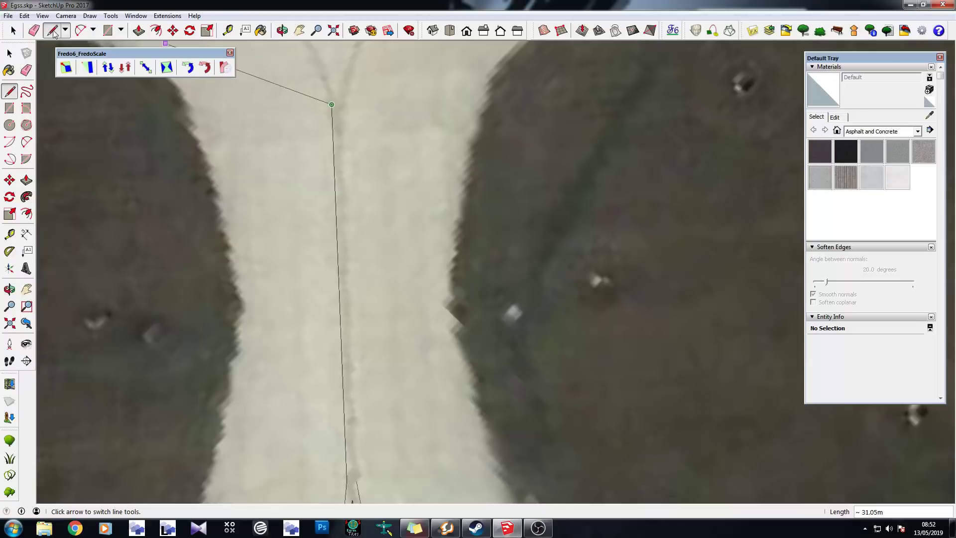
pyautogui.press('Escape')
pyautogui.click(356, 479)
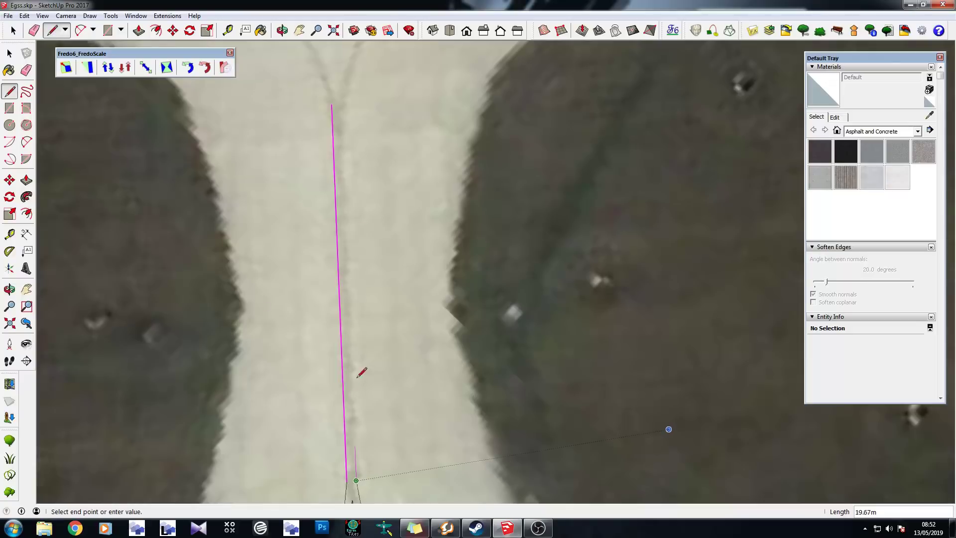
pyautogui.click(340, 85)
pyautogui.press('Escape')
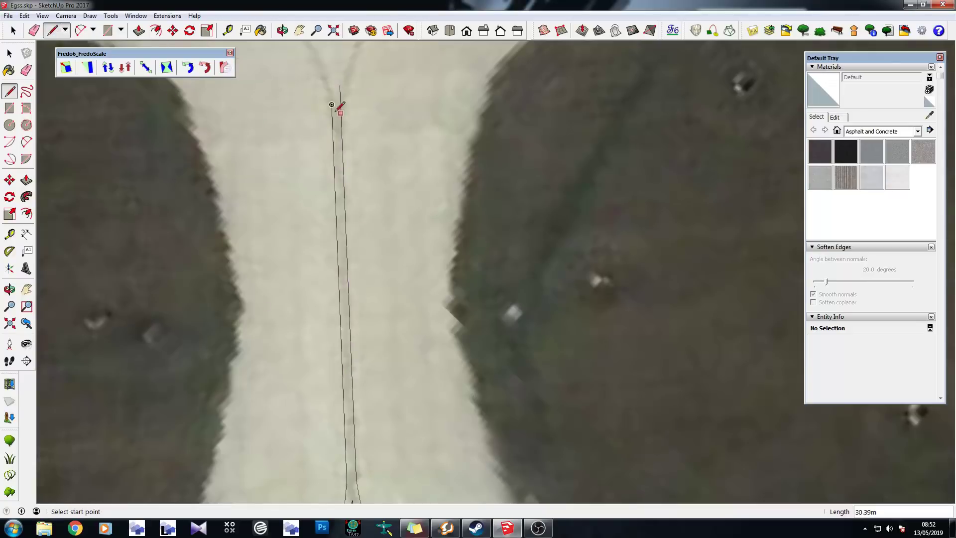
# Close the strip's far end with a cross line and erase the overhanging line pieces
pyautogui.click(373, 101)
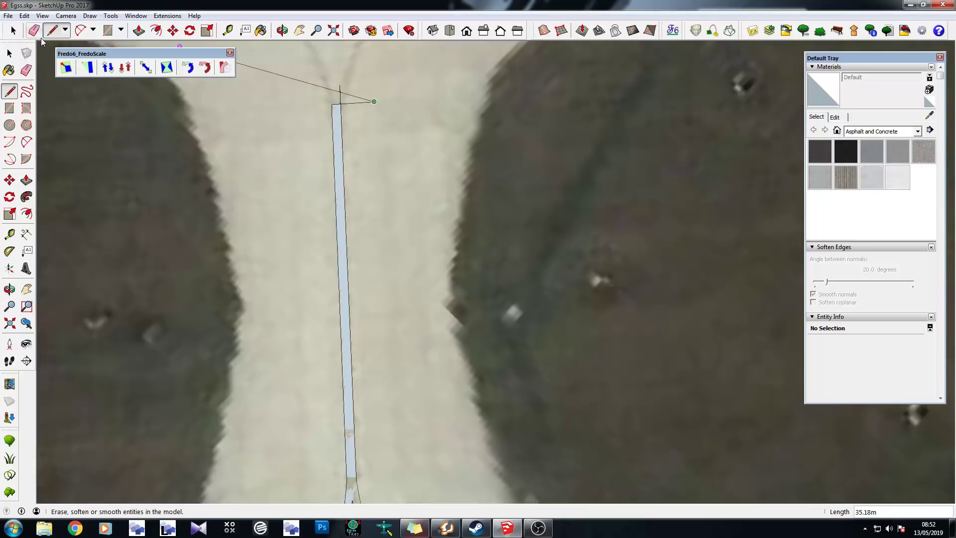
pyautogui.click(34, 31)
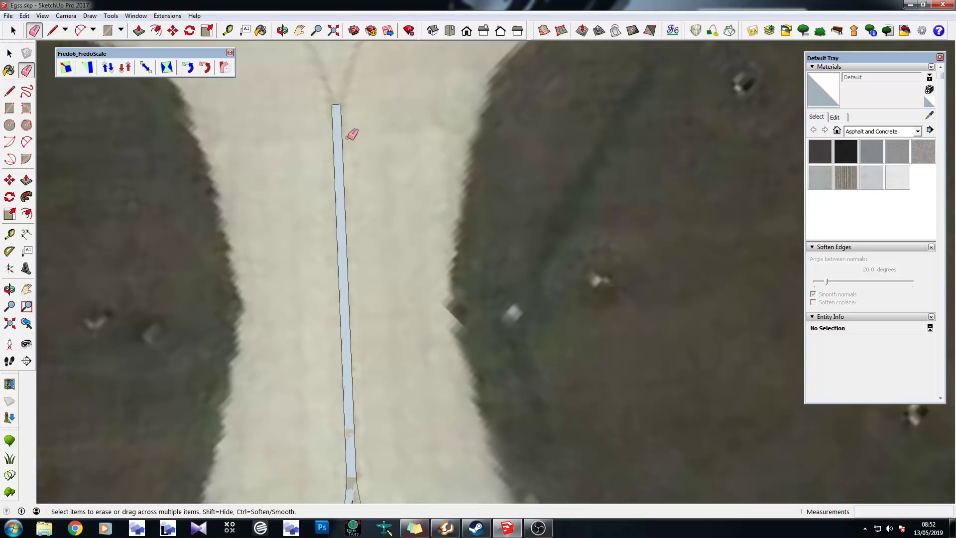
# Delete the triangular face enclosed by the two upper curves and the main strip
pyautogui.scroll(-5, 358, 127)
pyautogui.scroll(3, 352, 335)
pyautogui.click(13, 31)
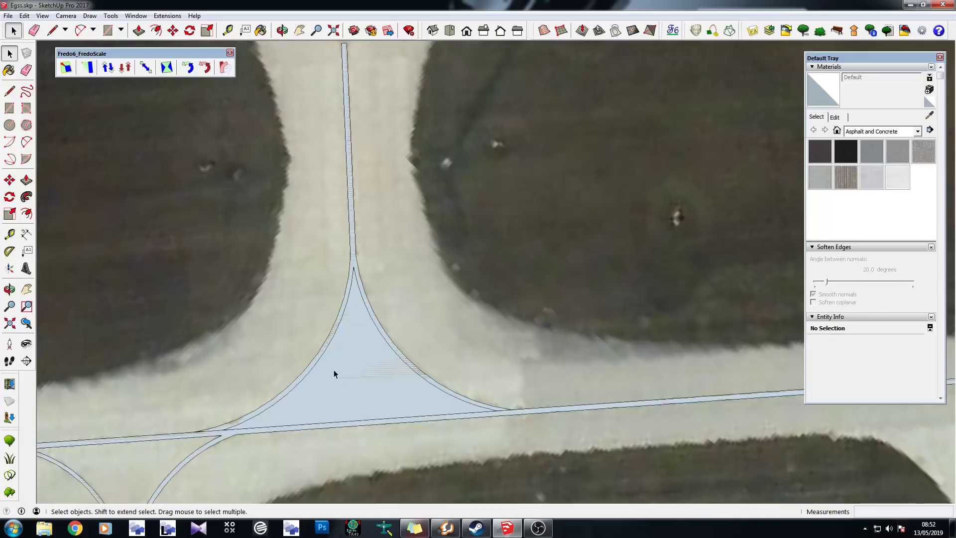
pyautogui.scroll(-4, 333, 370)
pyautogui.scroll(5, 285, 363)
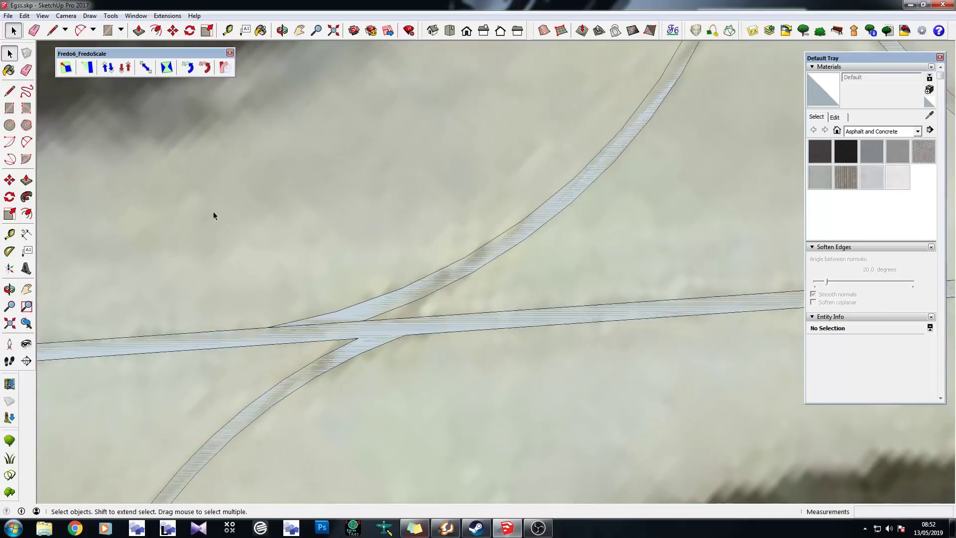
# Erase the edges dividing the left and right curves from the main strip where they merge
pyautogui.click(26, 70)
pyautogui.click(316, 322)
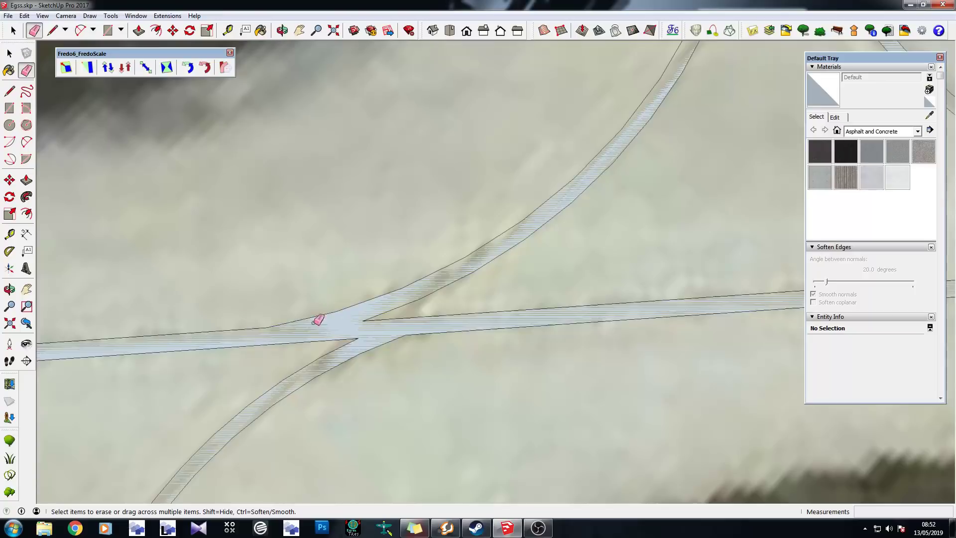
pyautogui.scroll(-3, 318, 320)
pyautogui.scroll(6, 480, 303)
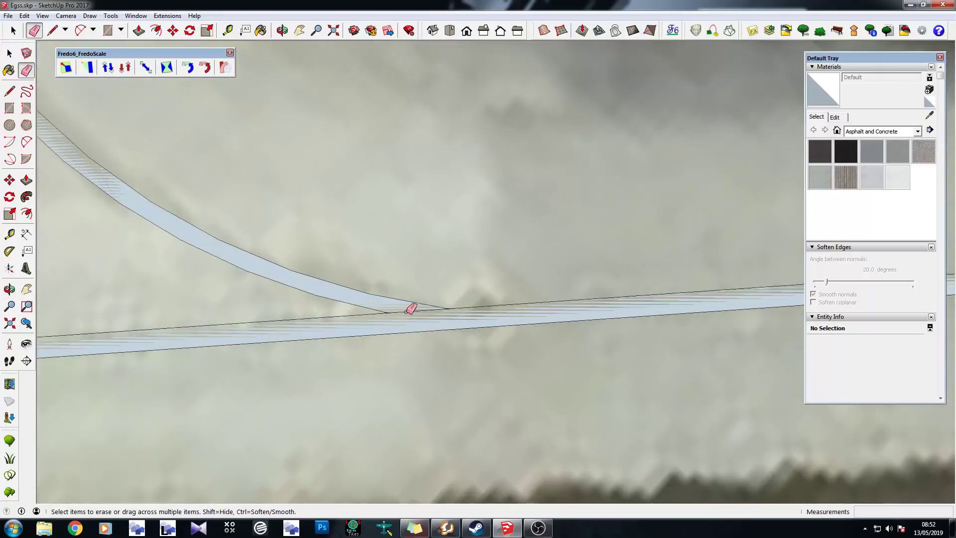
pyautogui.scroll(-5, 506, 348)
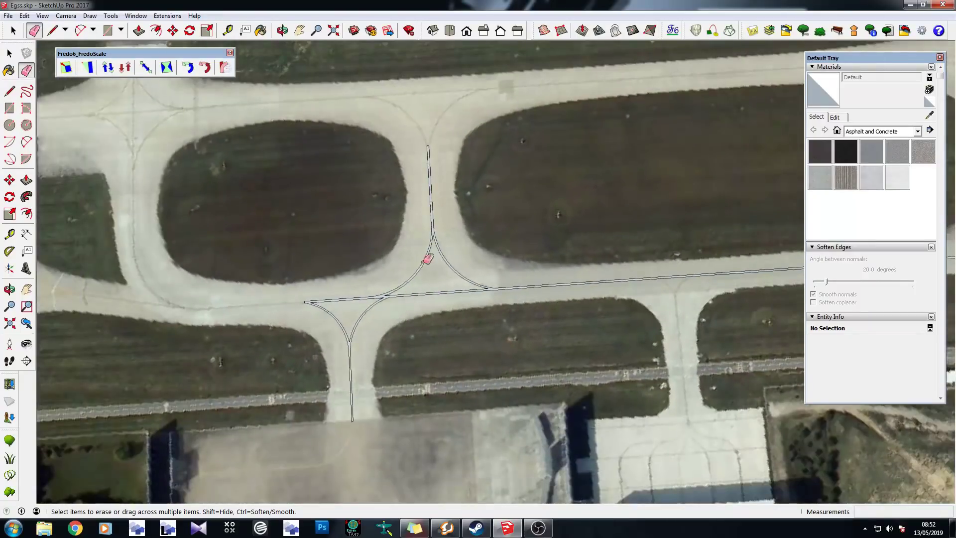
pyautogui.scroll(3, 439, 320)
pyautogui.moveTo(353, 341)
pyautogui.mouseDown(button='middle')
pyautogui.moveTo(425, 190)
pyautogui.moveTo(492, 242)
pyautogui.moveTo(344, 334)
pyautogui.mouseUp(button='middle')
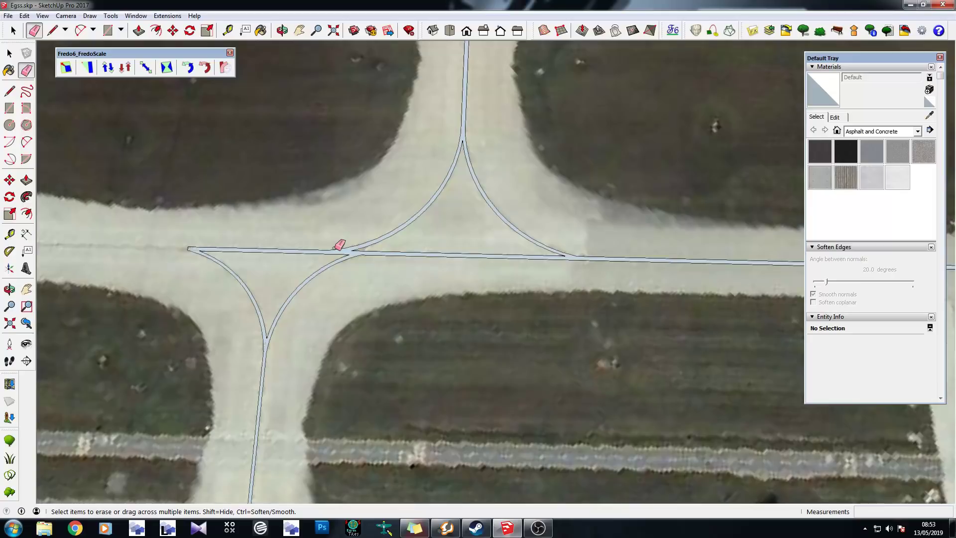
pyautogui.scroll(-3, 348, 290)
pyautogui.scroll(2, 313, 324)
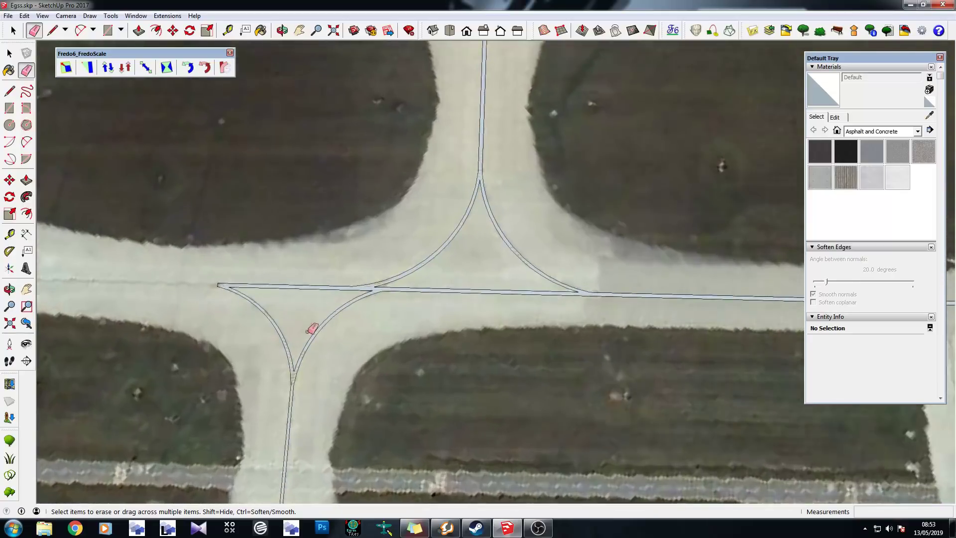
pyautogui.moveTo(314, 324)
pyautogui.mouseDown(button='middle')
pyautogui.moveTo(277, 198)
pyautogui.moveTo(544, 309)
pyautogui.moveTo(160, 274)
pyautogui.moveTo(96, 348)
pyautogui.moveTo(301, 348)
pyautogui.moveTo(415, 396)
pyautogui.mouseUp(button='middle')
pyautogui.scroll(-5, 167, 280)
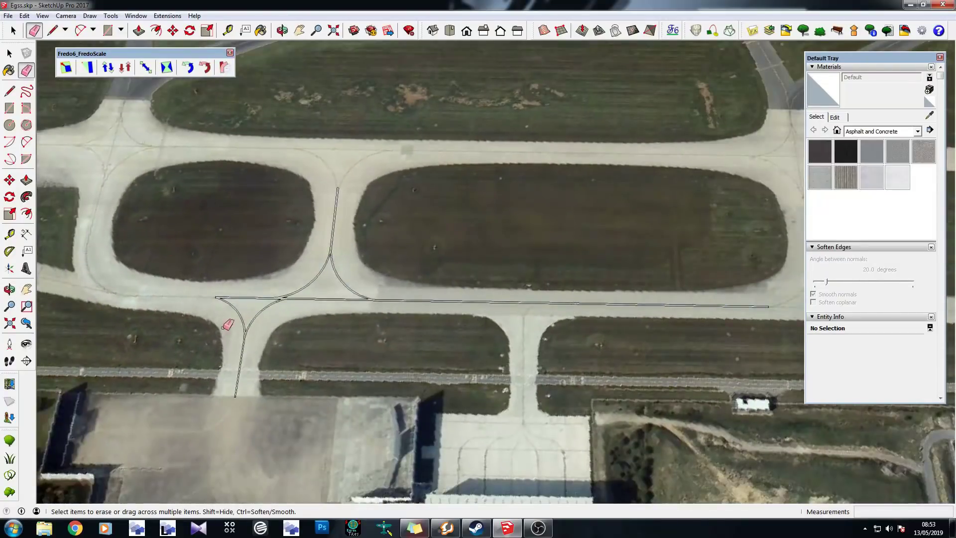
pyautogui.scroll(5, 228, 325)
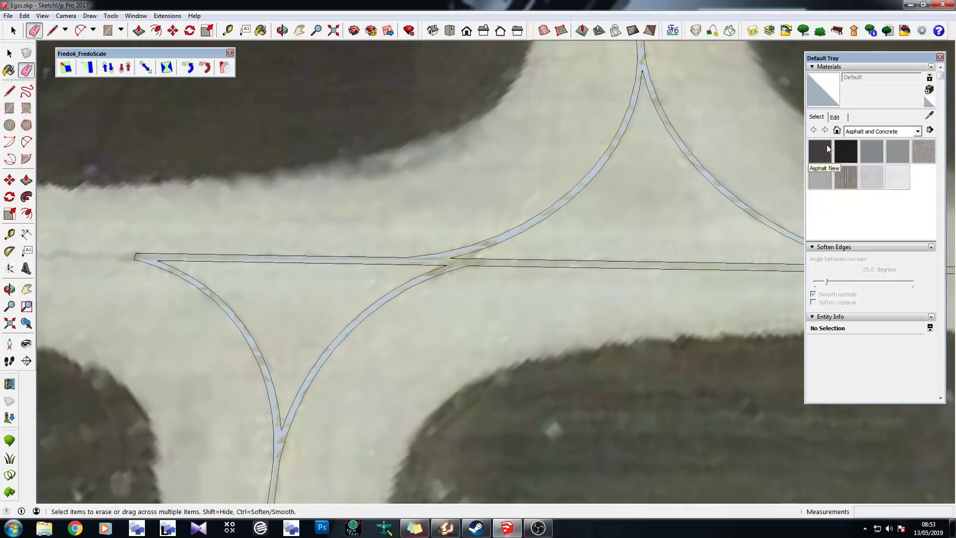
# Choose the Asphalt New material, select the whole connected strip network, and reverse its faces
pyautogui.click(826, 150)
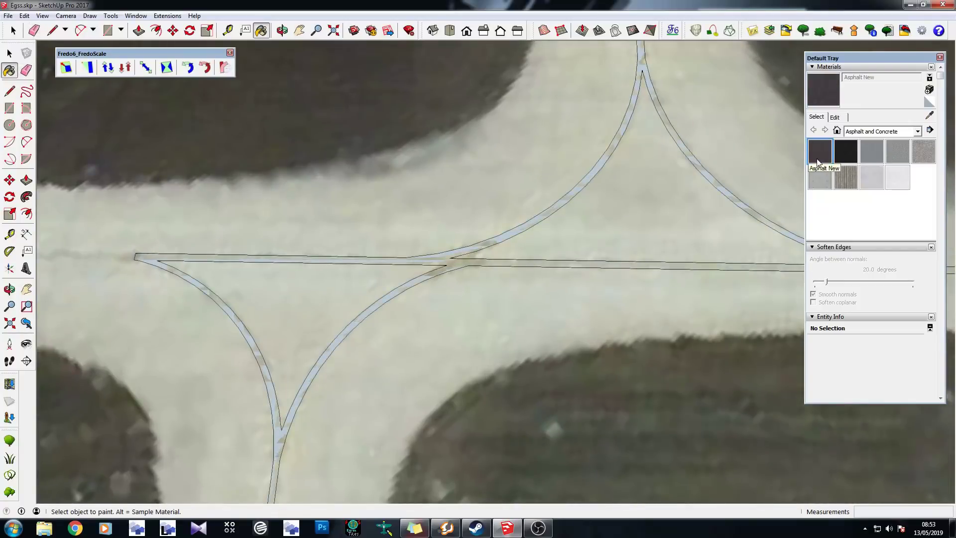
pyautogui.moveTo(226, 280); pyautogui.dragTo(242, 316, button='middle')
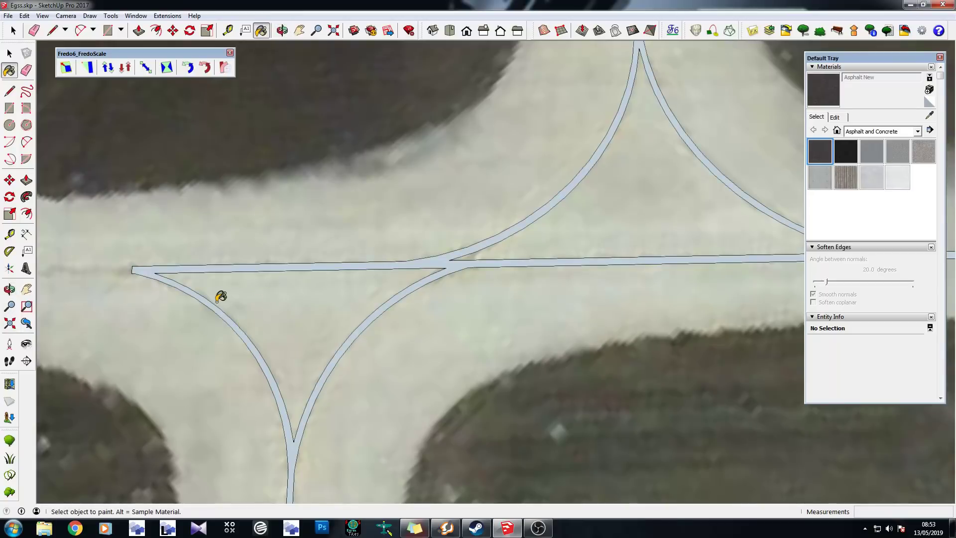
pyautogui.scroll(5, 151, 260)
pyautogui.press('space')
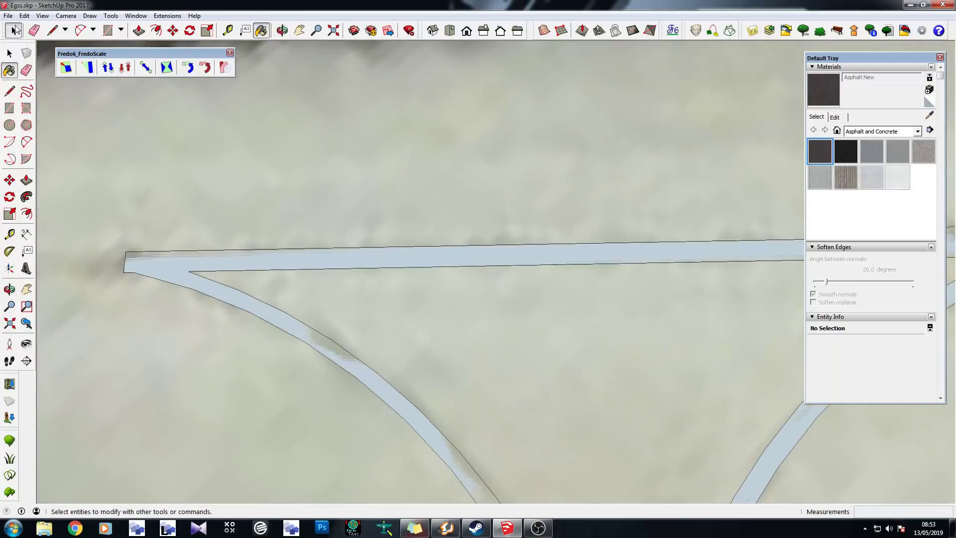
pyautogui.tripleClick(156, 263)
pyautogui.rightClick(157, 263)
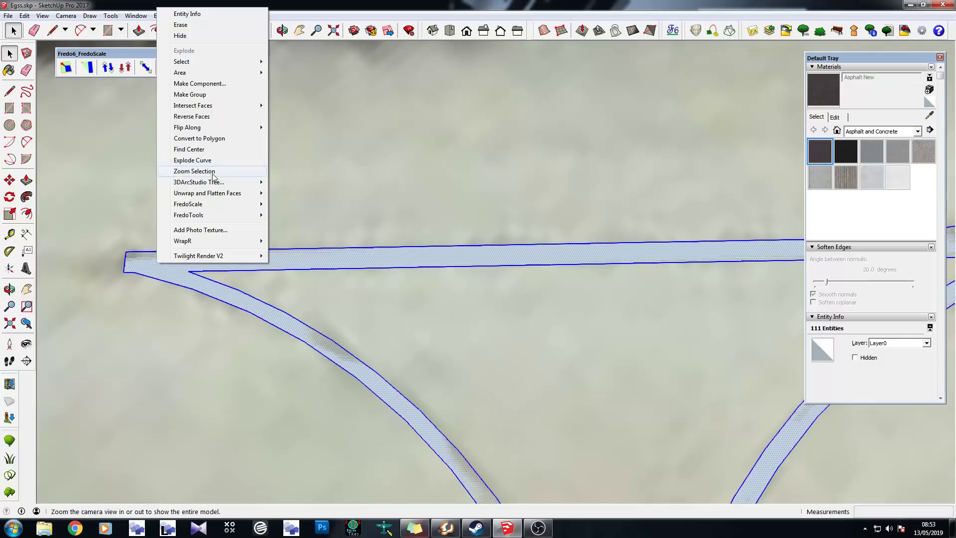
pyautogui.click(232, 117)
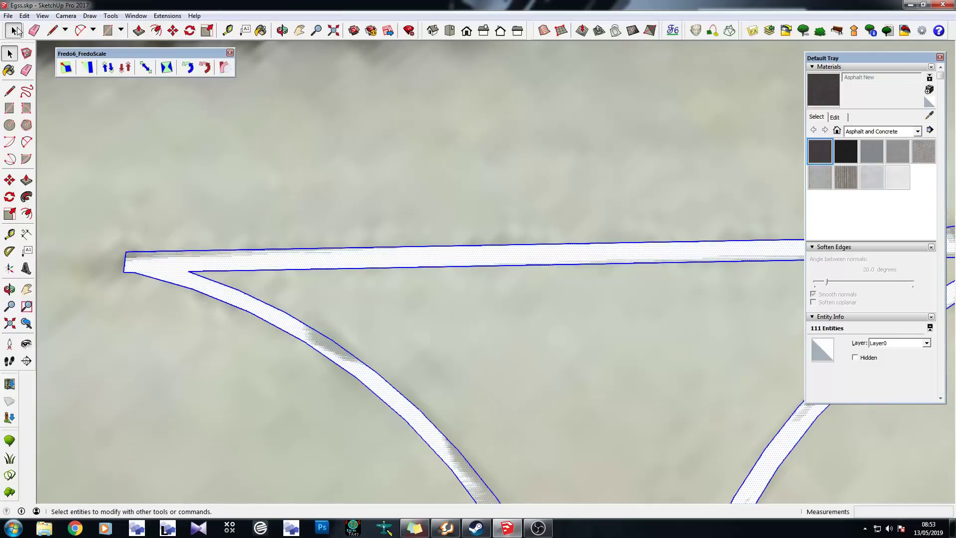
# Clear the selection and paint the strip network's face with Asphalt New
pyautogui.moveTo(202, 166); pyautogui.dragTo(275, 78, button='middle')
pyautogui.click(314, 201)
pyautogui.click(315, 204)
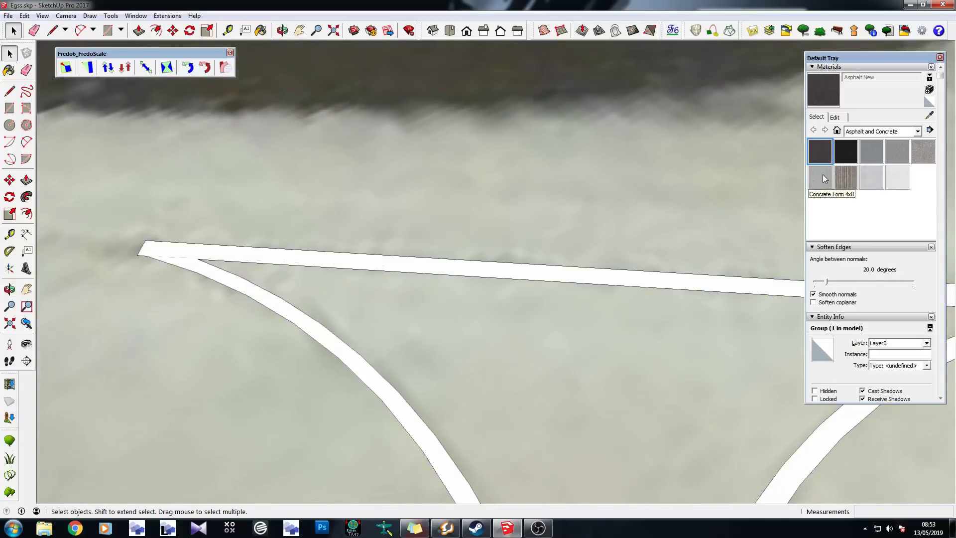
pyautogui.press('b')
pyautogui.click(180, 253)
pyautogui.moveTo(205, 240); pyautogui.dragTo(250, 370, button='middle')
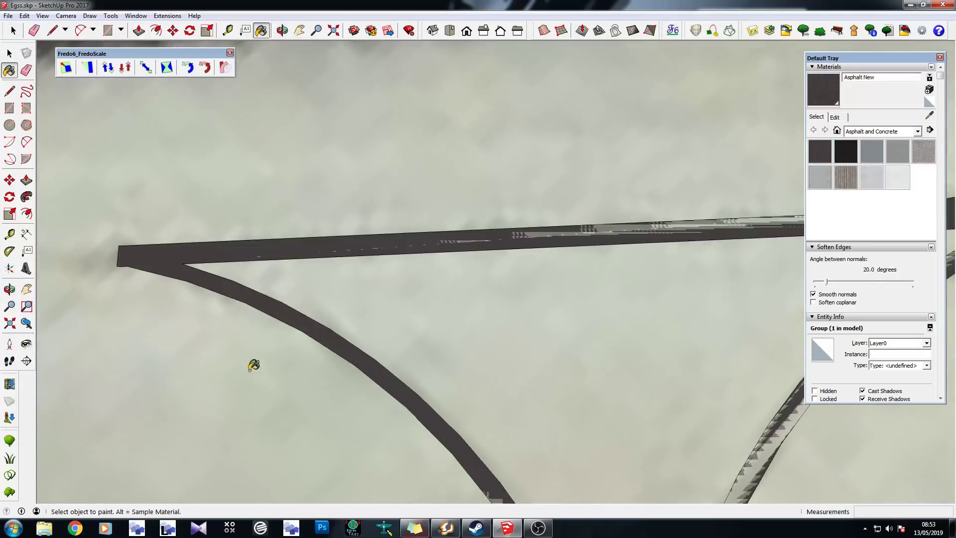
# Try hiding the display of edges around the painted strips
pyautogui.scroll(-2, 120, 238)
pyautogui.scroll(2, 122, 256)
pyautogui.scroll(2, 123, 259)
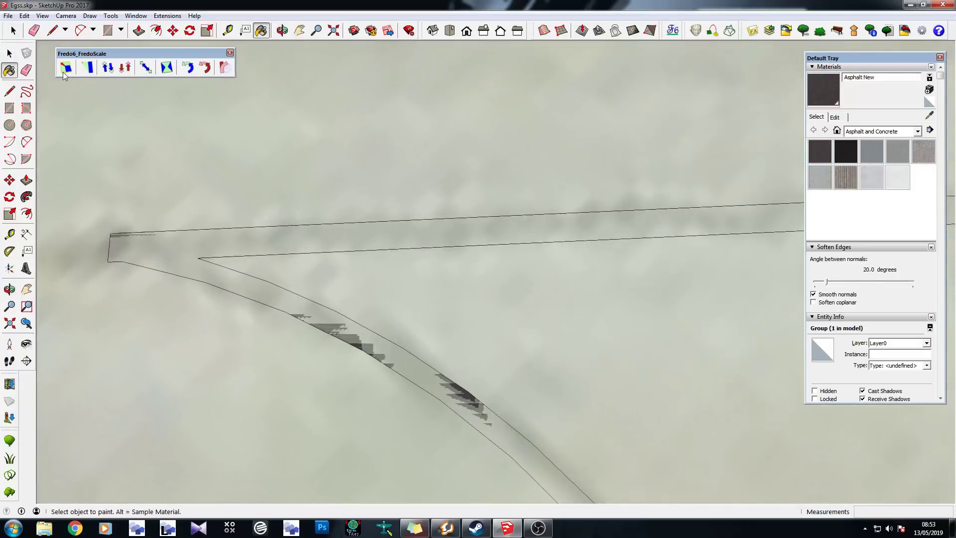
pyautogui.click(43, 15)
pyautogui.moveTo(44, 137)
pyautogui.click(147, 138)
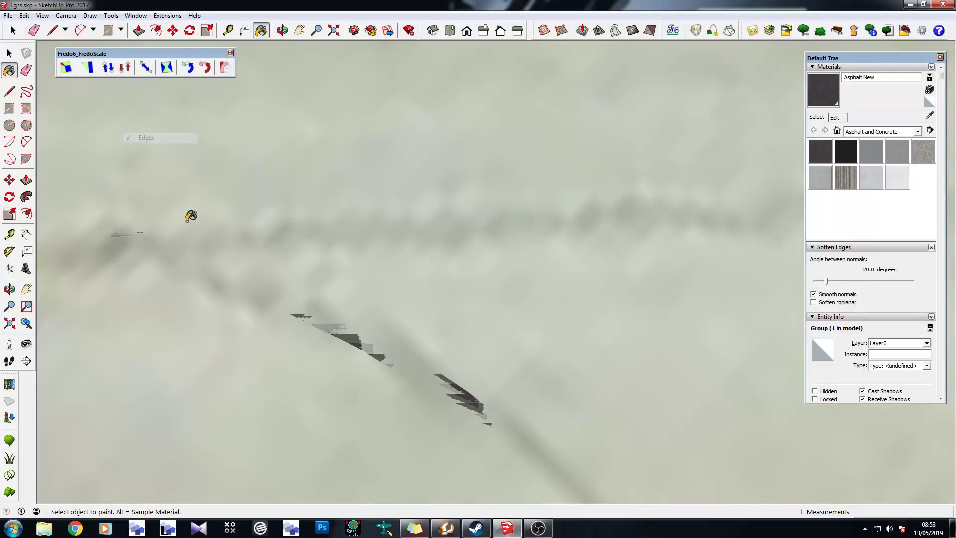
# Undo and restore the asphalt paint, and turn the edge display back on
pyautogui.hotkey('ctrl', 'z')
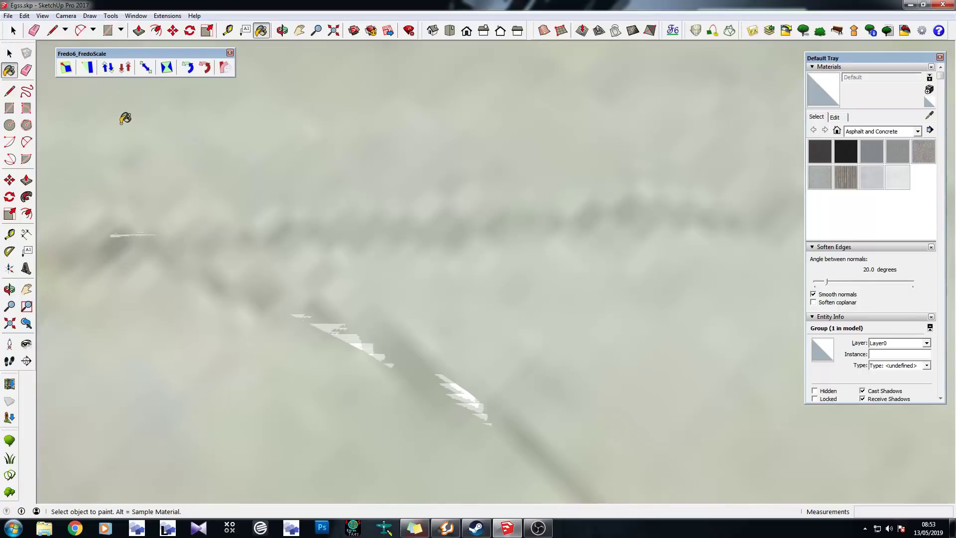
pyautogui.hotkey('ctrl', 'z')
pyautogui.click(42, 16)
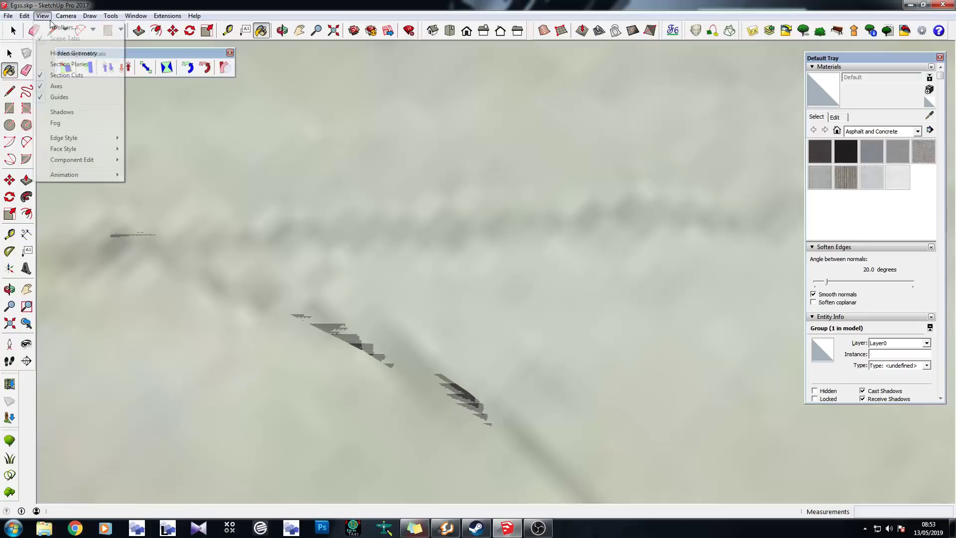
pyautogui.moveTo(92, 139)
pyautogui.click(144, 138)
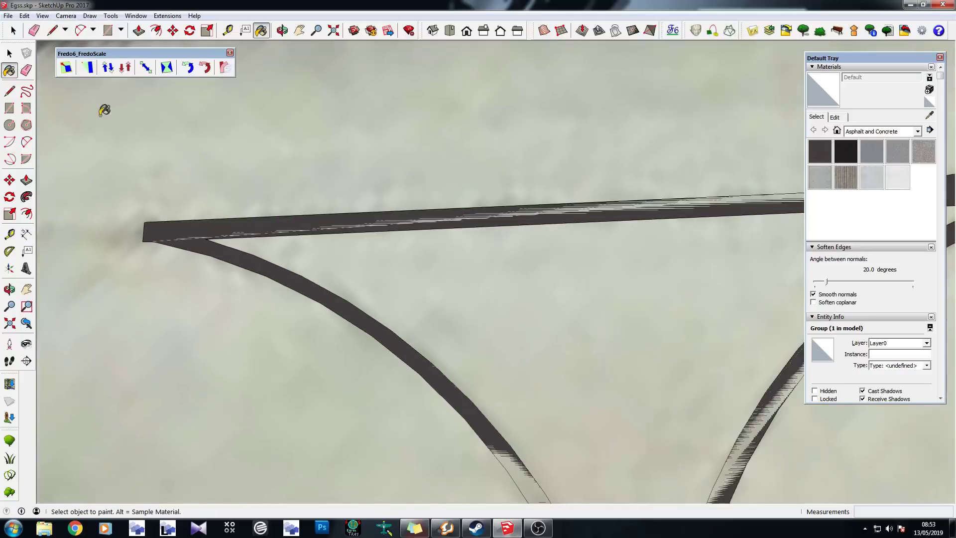
# Select the whole strip network, raise it slightly along the blue axis above the satellite image, and clear the selection
pyautogui.click(19, 36)
pyautogui.tripleClick(188, 239)
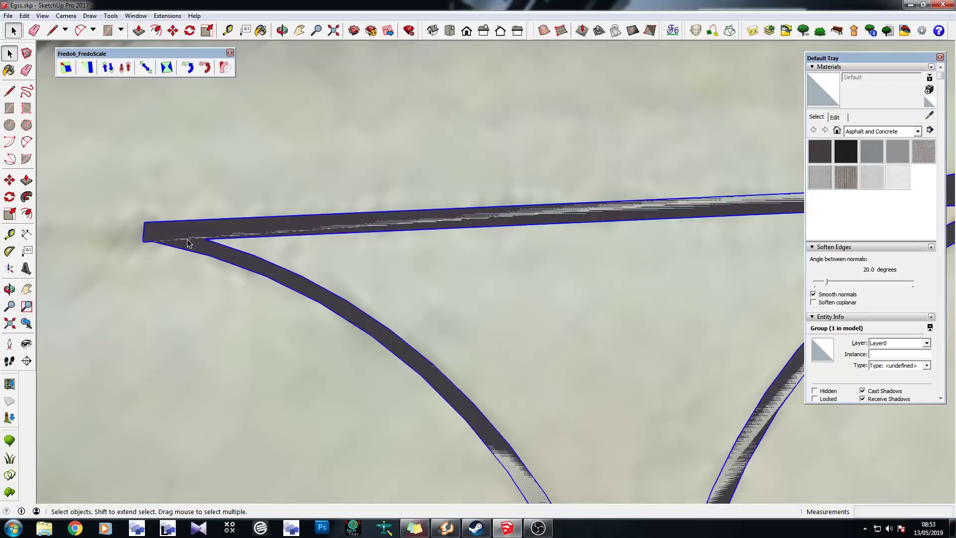
pyautogui.moveTo(391, 330); pyautogui.dragTo(122, 216, button='middle')
pyautogui.scroll(4, 367, 76)
pyautogui.moveTo(367, 79); pyautogui.dragTo(323, 40, button='middle')
pyautogui.press('m')
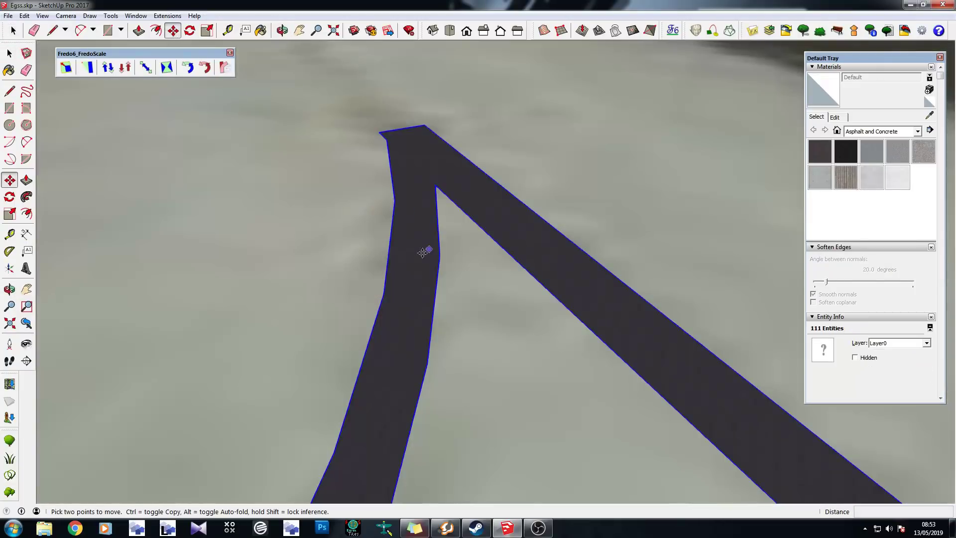
pyautogui.click(434, 315)
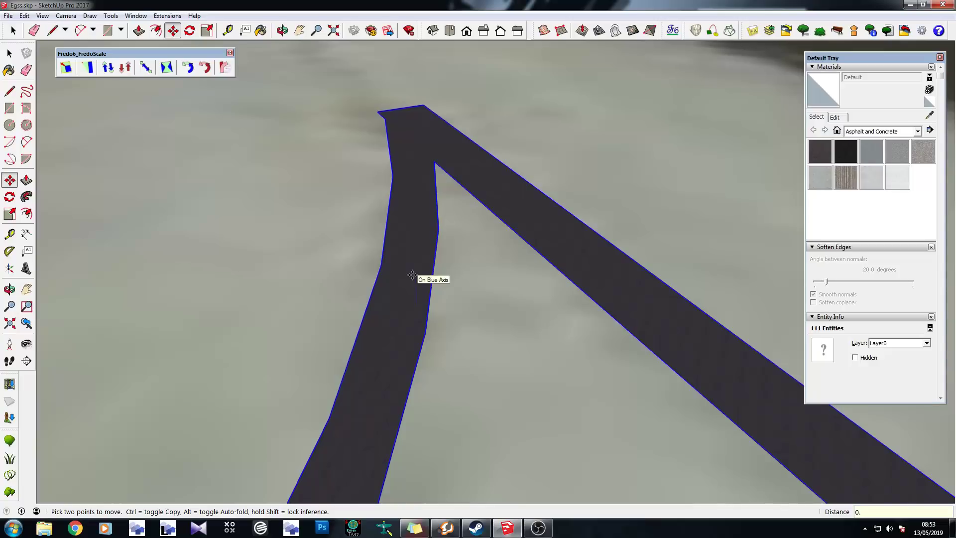
pyautogui.press('Return')
pyautogui.click(13, 31)
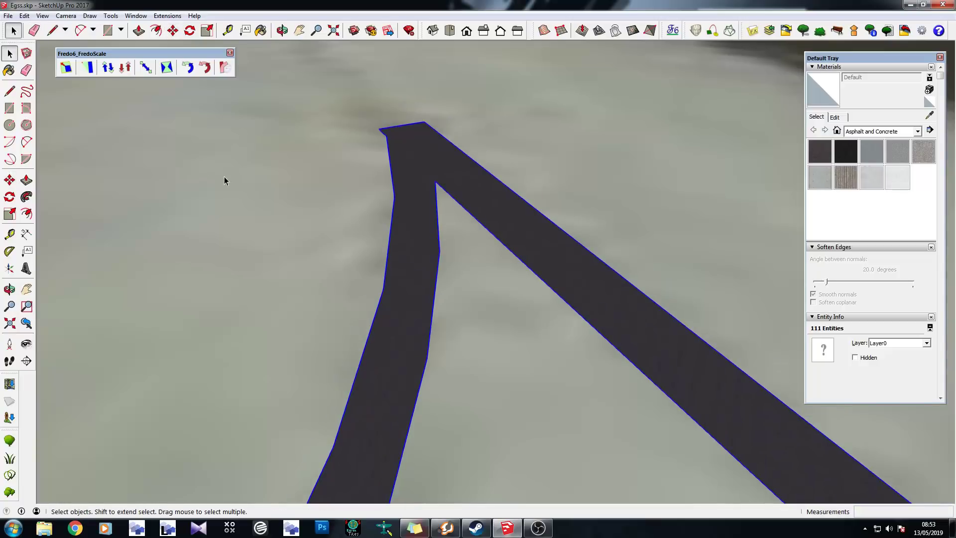
pyautogui.click(224, 177)
# Examine the raised strips from several angles to check how they display over the satellite image
pyautogui.moveTo(349, 279); pyautogui.dragTo(597, 230, button='middle')
pyautogui.click(429, 113)
pyautogui.moveTo(369, 216); pyautogui.dragTo(360, 365, button='middle')
pyautogui.click(360, 365)
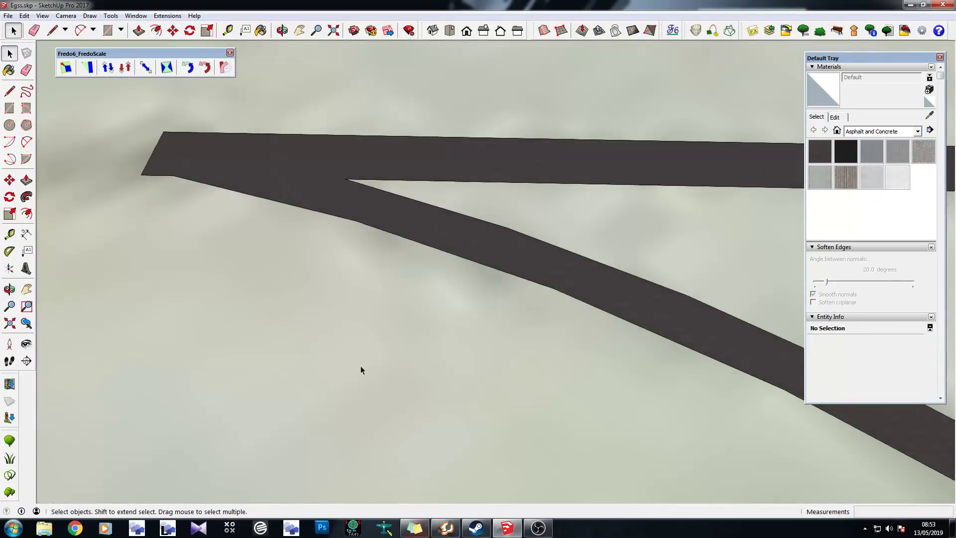
pyautogui.scroll(-4, 181, 164)
pyautogui.scroll(-9, 217, 107)
pyautogui.moveTo(305, 297); pyautogui.dragTo(316, 338, button='middle')
pyautogui.scroll(-3, 398, 318)
pyautogui.scroll(3, 319, 150)
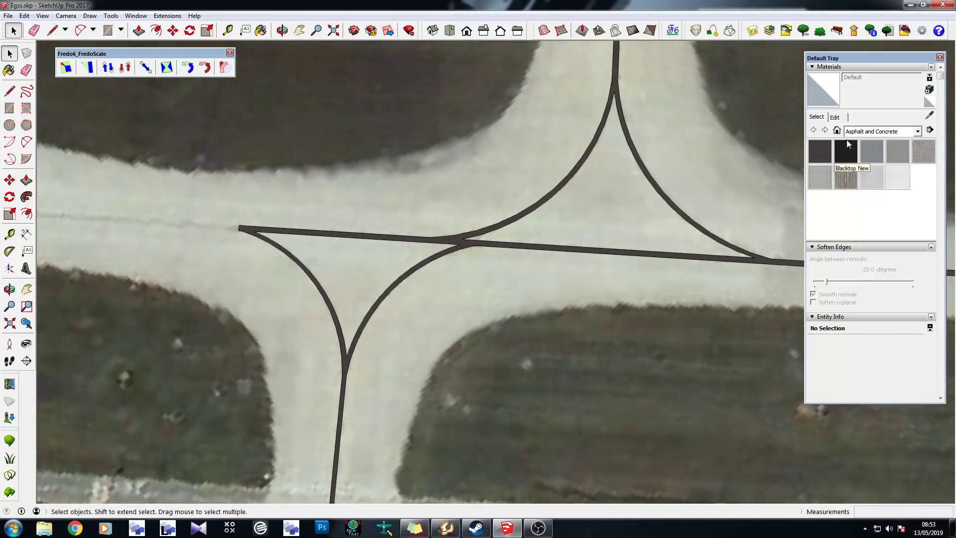
# Sample the dark asphalt material from the strips where the taxiway centrelines meet
pyautogui.click(836, 118)
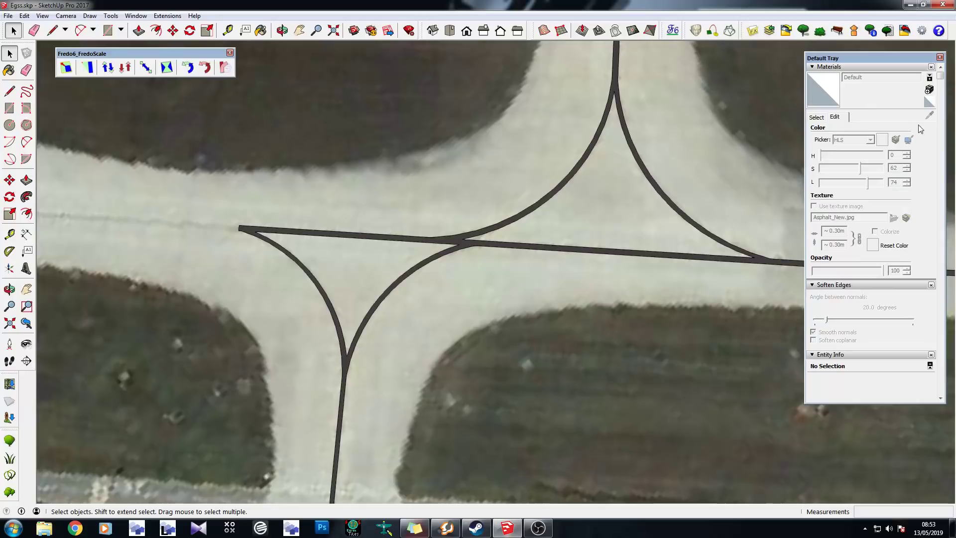
pyautogui.click(819, 118)
pyautogui.click(929, 116)
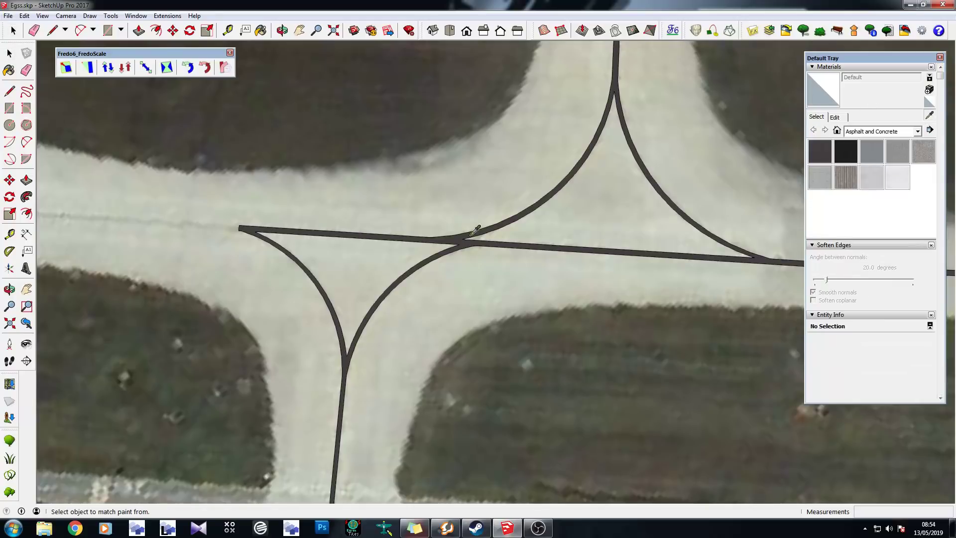
pyautogui.click(458, 235)
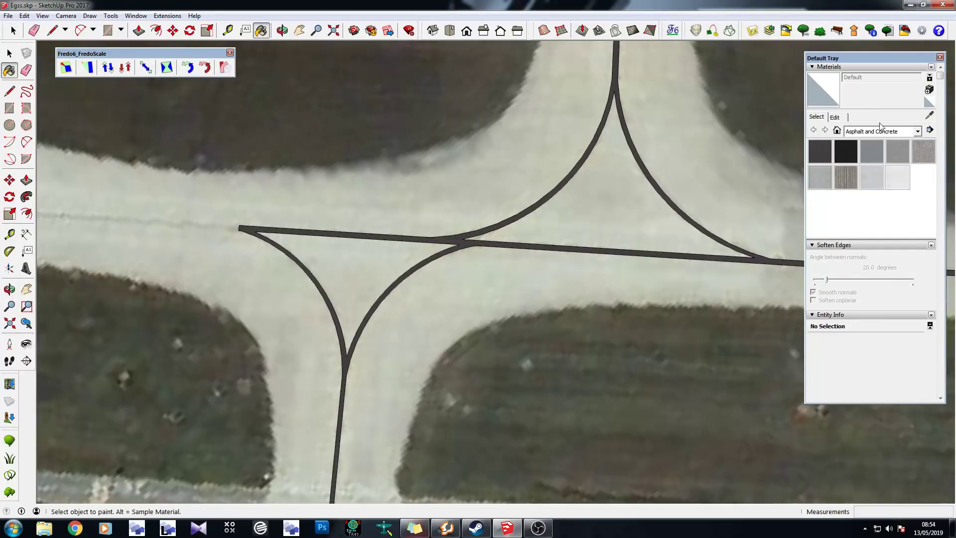
pyautogui.click(930, 117)
pyautogui.click(450, 238)
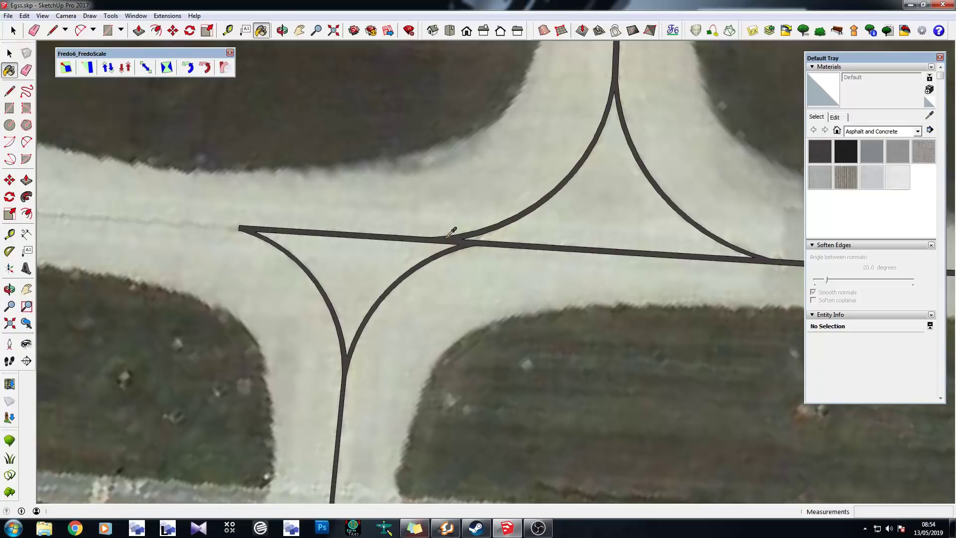
pyautogui.scroll(6, 457, 234)
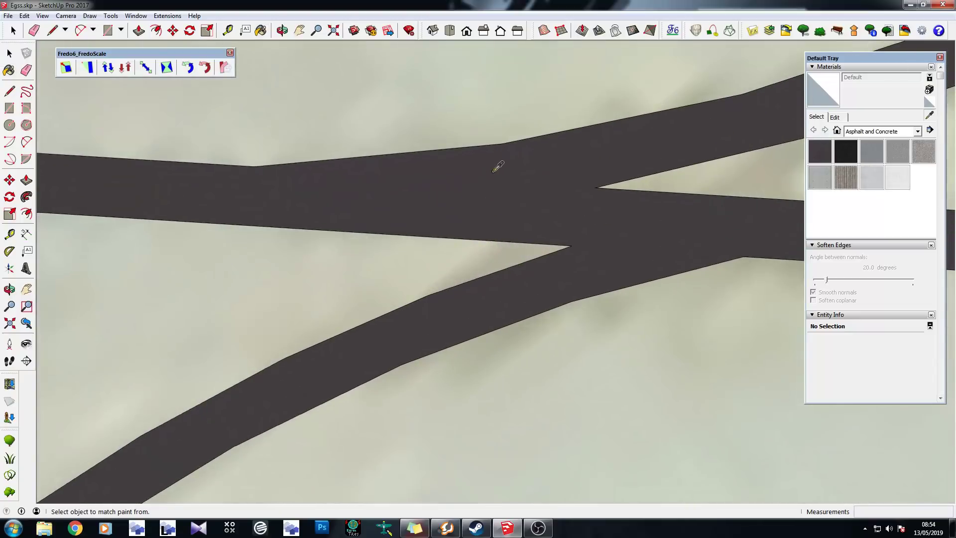
pyautogui.keyDown('alt'); pyautogui.click(492, 170); pyautogui.keyUp('alt')
# Recolour the sampled Asphalt New material to a yellow with hue 45, saturation 55 and lightness 63
pyautogui.click(845, 119)
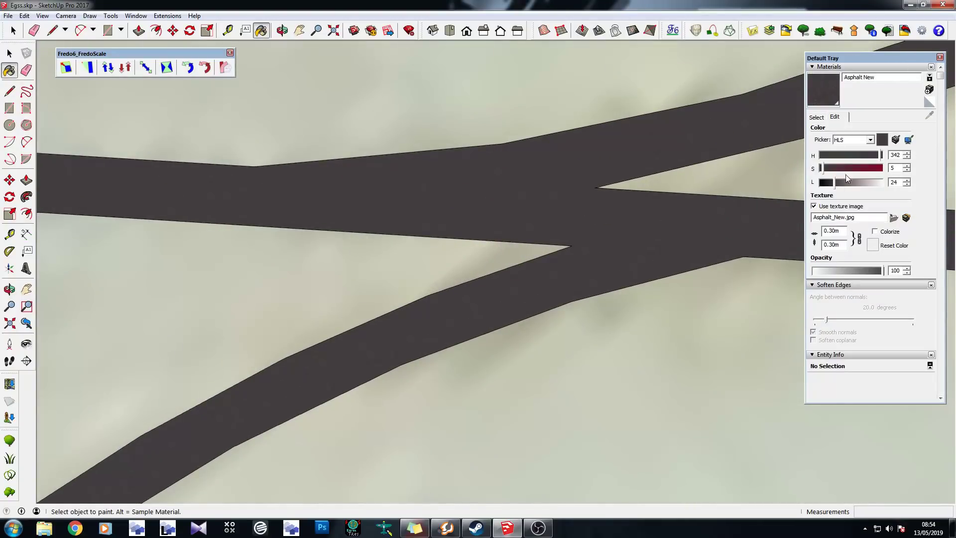
pyautogui.click(856, 169)
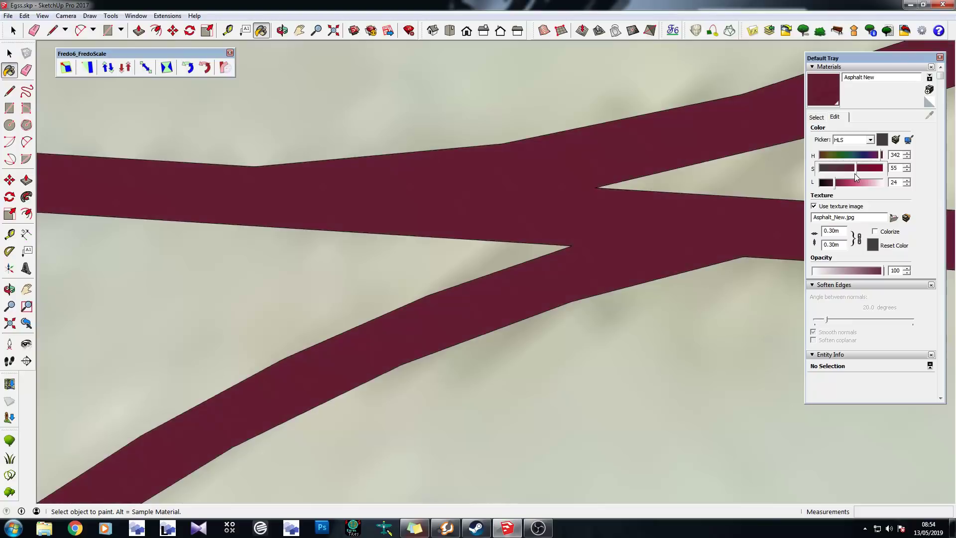
pyautogui.click(828, 156)
pyautogui.click(865, 185)
pyautogui.click(849, 182)
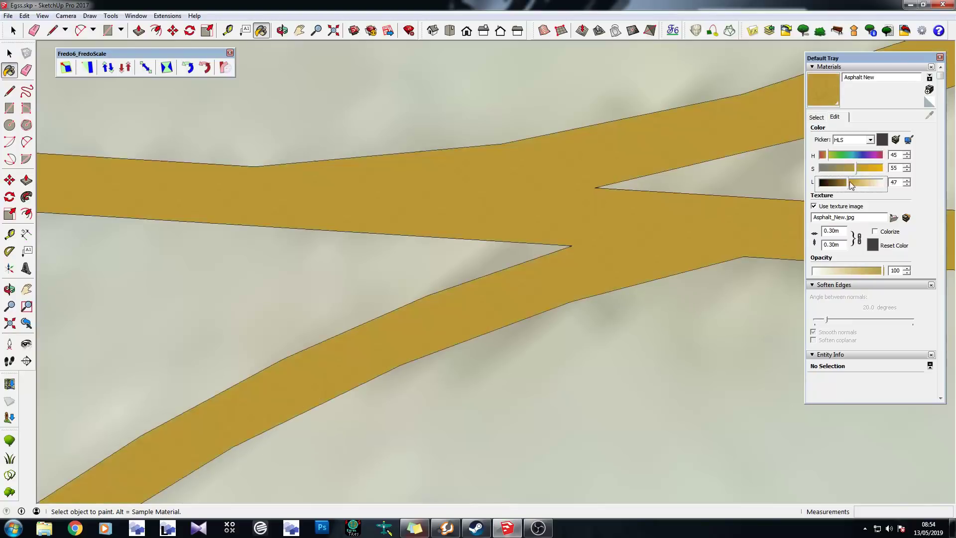
pyautogui.click(855, 182)
pyautogui.click(860, 182)
# Examine the recoloured centreline strips around the taxiway junction, both close up and from farther away
pyautogui.scroll(-10, 604, 192)
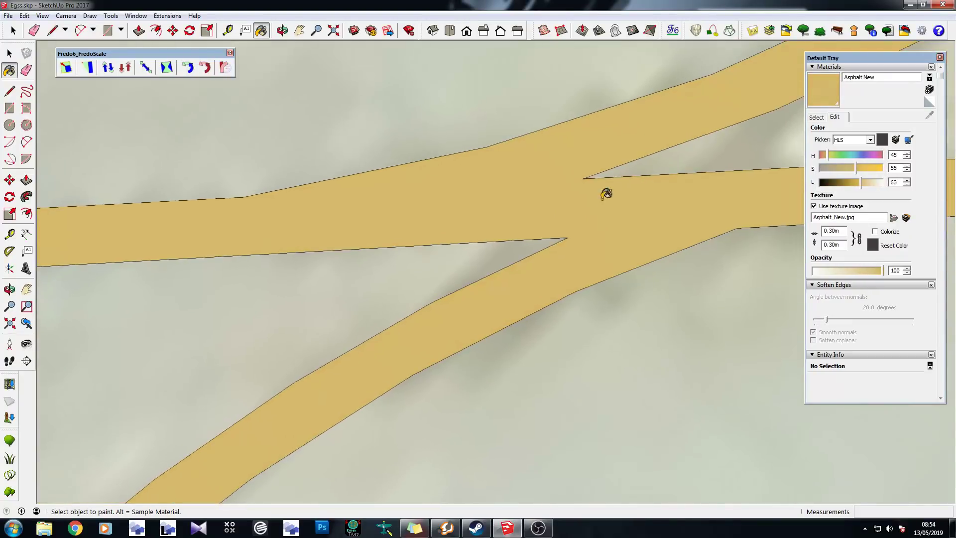
pyautogui.scroll(-3, 499, 146)
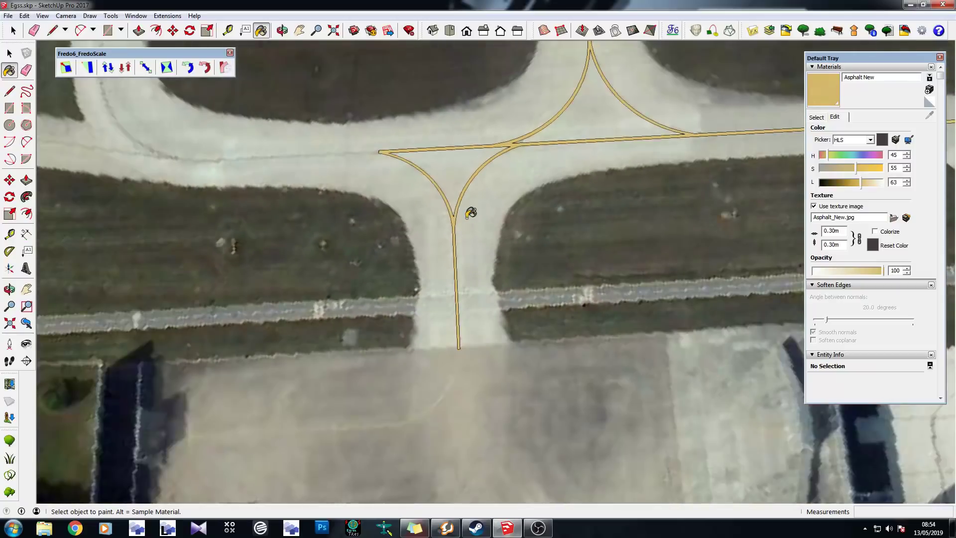
pyautogui.scroll(-3, 396, 250)
pyautogui.scroll(5, 518, 164)
pyautogui.moveTo(471, 280); pyautogui.dragTo(623, 144, button='middle')
pyautogui.moveTo(502, 252); pyautogui.dragTo(497, 349, button='middle')
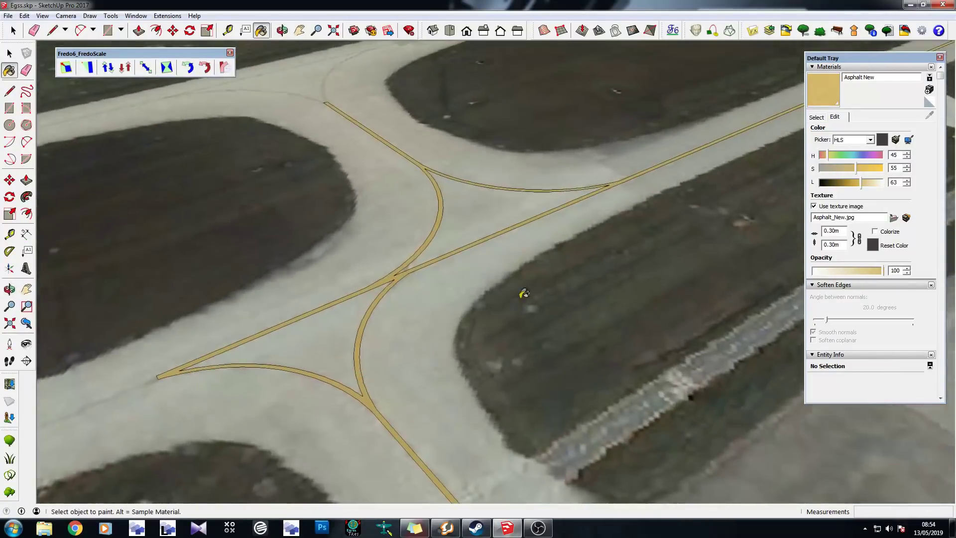
pyautogui.moveTo(519, 299)
pyautogui.mouseDown(button='middle')
pyautogui.moveTo(273, 313)
pyautogui.moveTo(489, 256)
pyautogui.moveTo(505, 330)
pyautogui.mouseUp(button='middle')
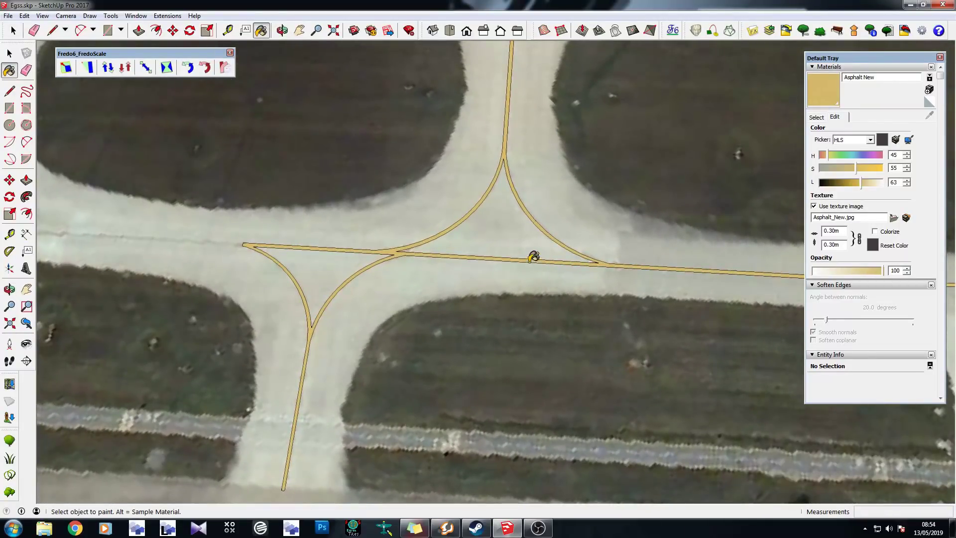
pyautogui.scroll(-1, 518, 226)
pyautogui.scroll(2, 347, 234)
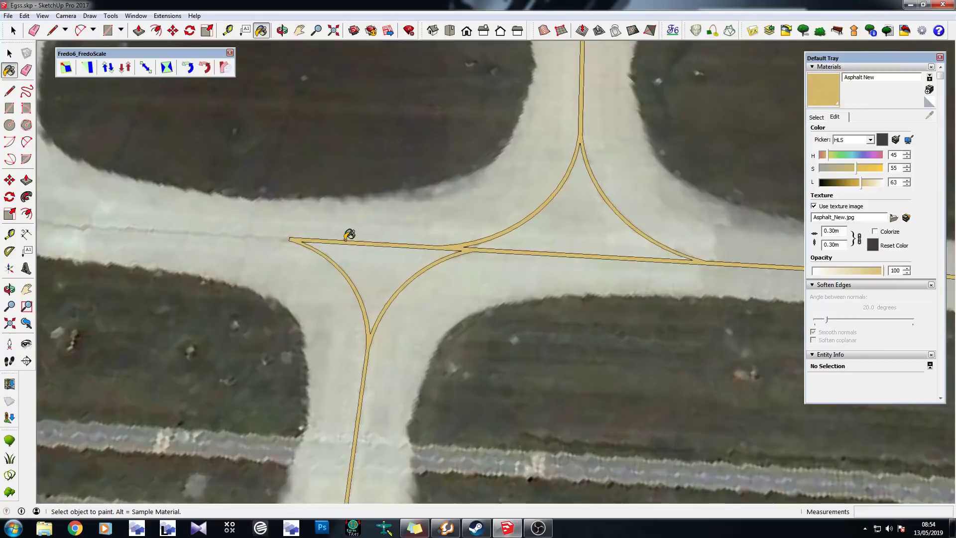
pyautogui.scroll(-2, 349, 233)
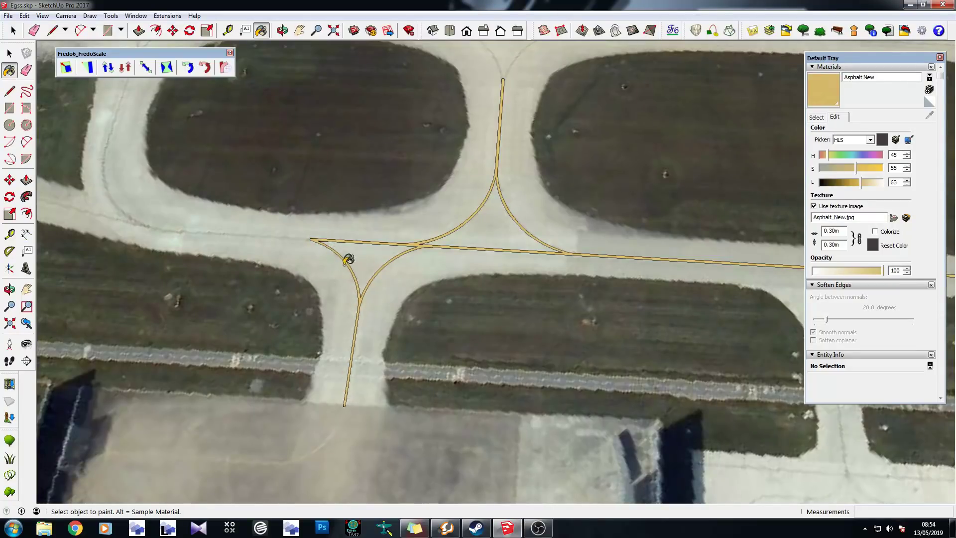
pyautogui.scroll(4, 347, 259)
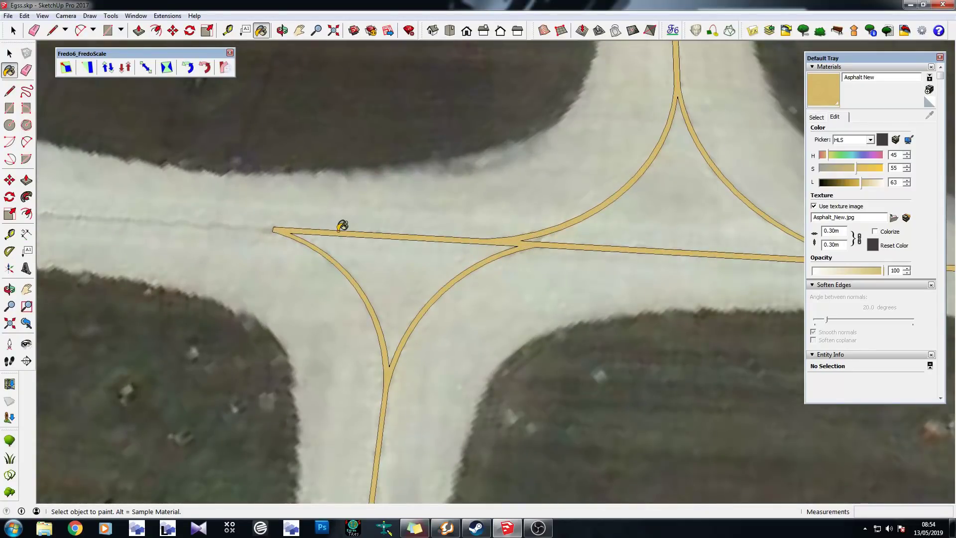
pyautogui.scroll(-6, 331, 251)
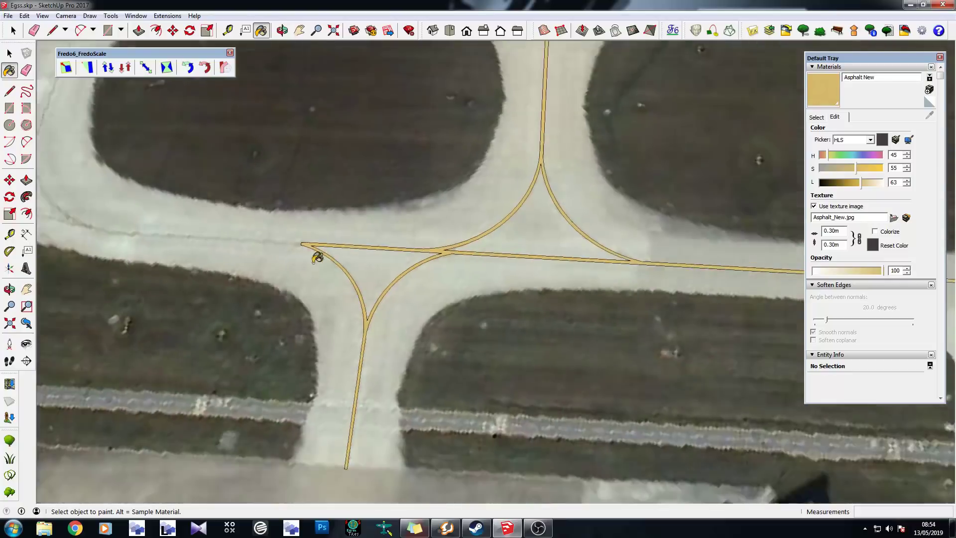
pyautogui.scroll(2, 439, 226)
pyautogui.moveTo(442, 263); pyautogui.dragTo(457, 329, button='middle')
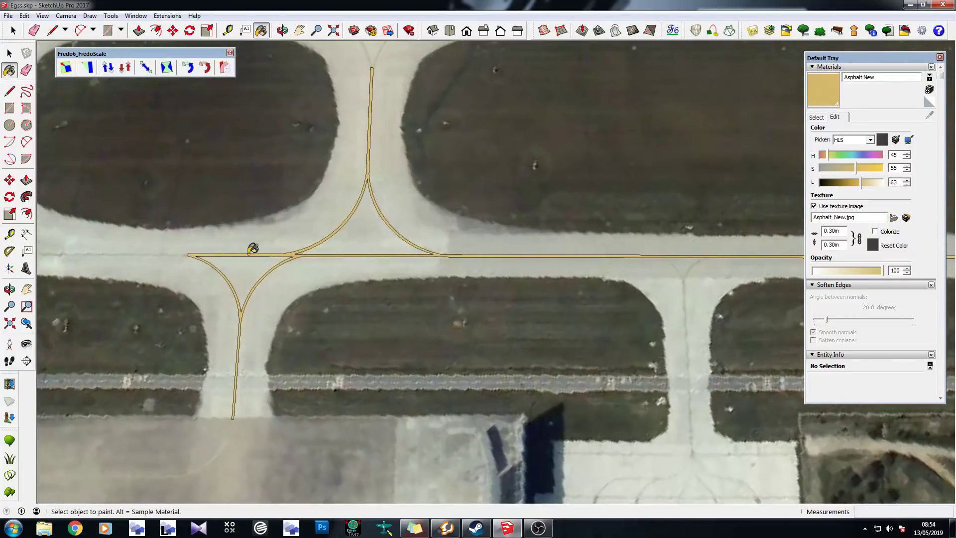
pyautogui.scroll(-2, 240, 248)
pyautogui.scroll(7, 510, 254)
pyautogui.scroll(6, 482, 257)
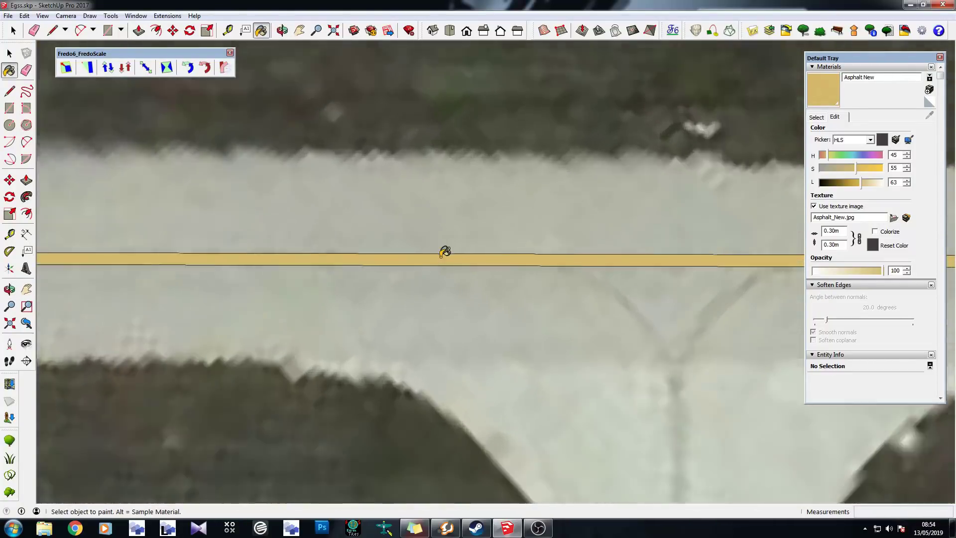
# Inspect the straight yellow strip at a low angle along the taxiway and its curved branches at the junction
pyautogui.moveTo(482, 257)
pyautogui.mouseDown(button='middle')
pyautogui.moveTo(293, 173)
pyautogui.moveTo(277, 111)
pyautogui.moveTo(299, 160)
pyautogui.mouseUp(button='middle')
pyautogui.scroll(-4, 433, 230)
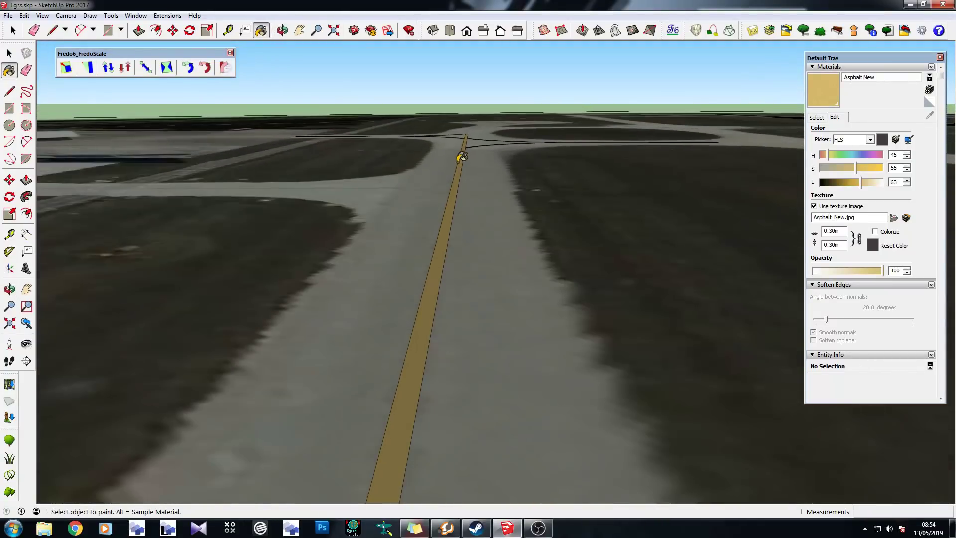
pyautogui.moveTo(459, 150)
pyautogui.mouseDown(button='middle')
pyautogui.moveTo(442, 228)
pyautogui.moveTo(451, 218)
pyautogui.mouseUp(button='middle')
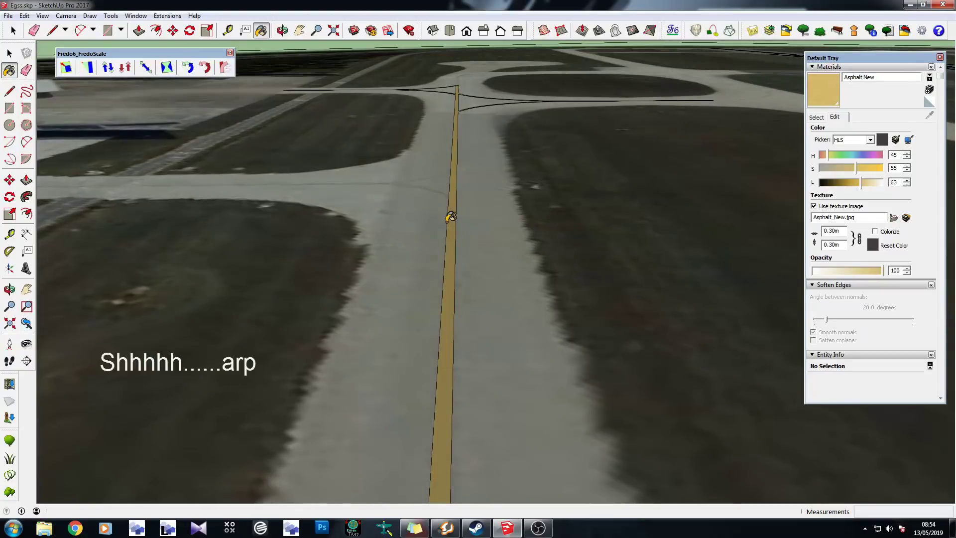
pyautogui.scroll(5, 463, 77)
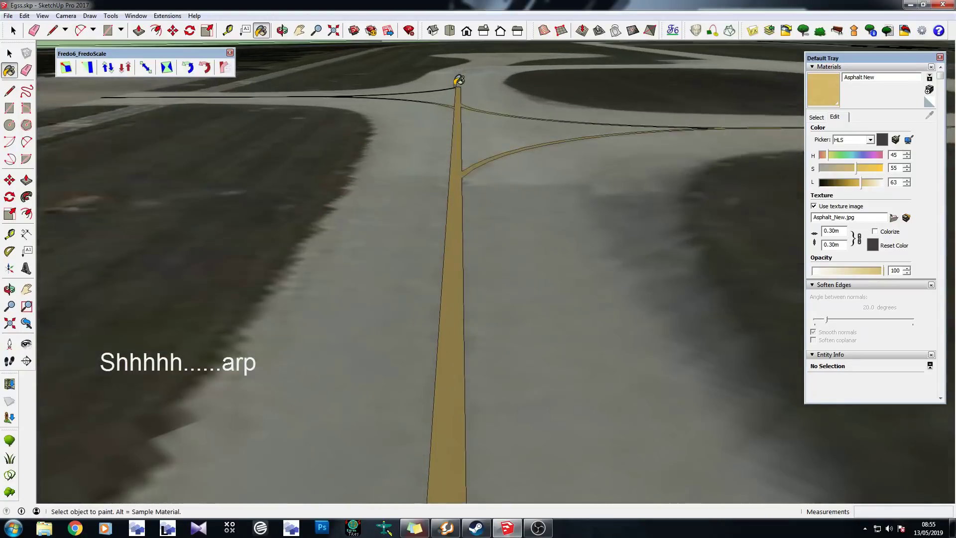
pyautogui.moveTo(457, 103); pyautogui.dragTo(617, 224, button='middle')
pyautogui.scroll(-2, 614, 195)
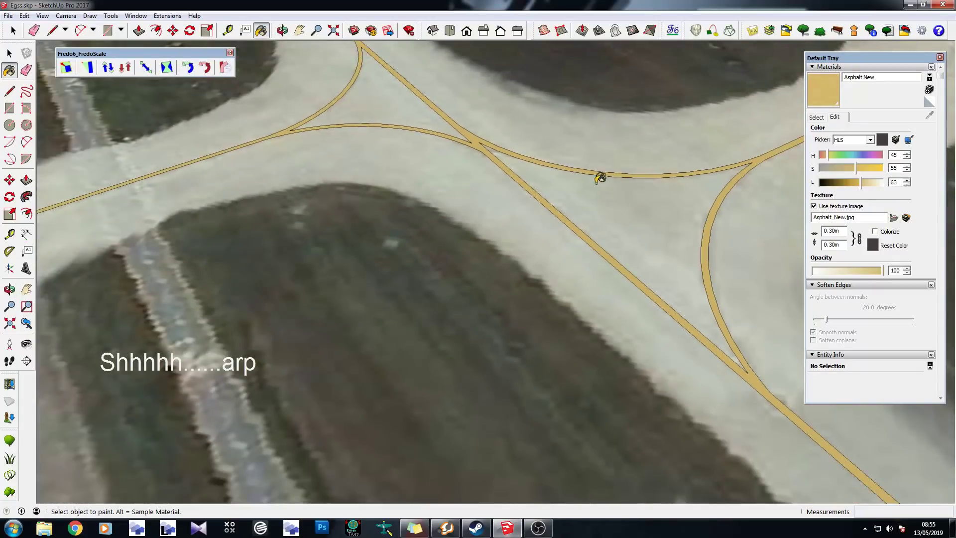
pyautogui.scroll(-2, 588, 169)
pyautogui.moveTo(481, 111)
pyautogui.mouseDown(button='middle')
pyautogui.moveTo(487, 290)
pyautogui.moveTo(508, 283)
pyautogui.mouseUp(button='middle')
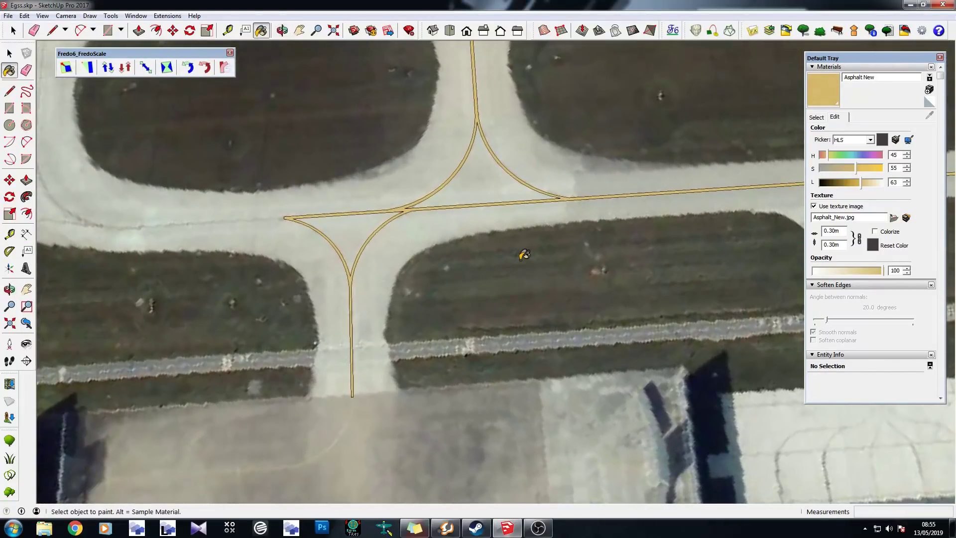
pyautogui.scroll(6, 342, 207)
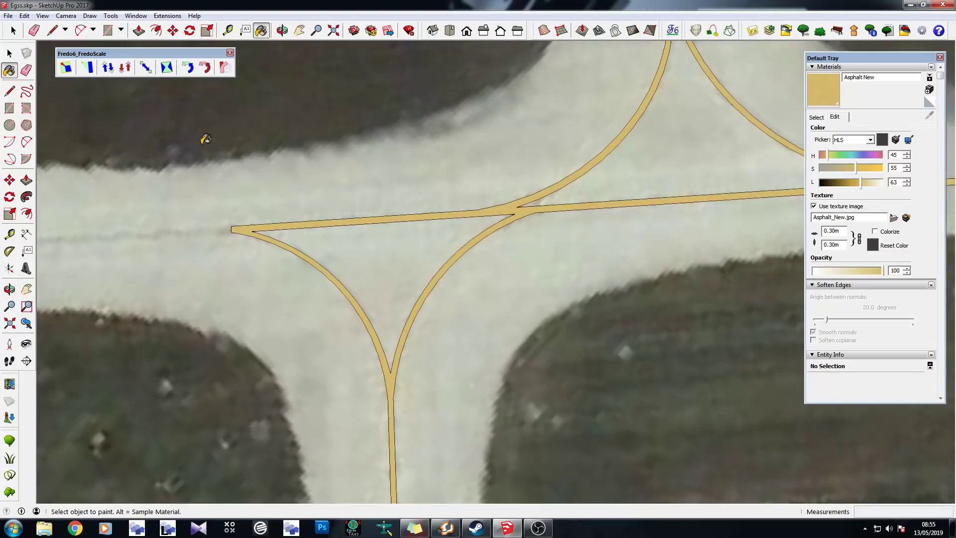
# Offset the yellow strip face's outline outwards by about 0.46 m to form a border around the centreline
pyautogui.click(26, 214)
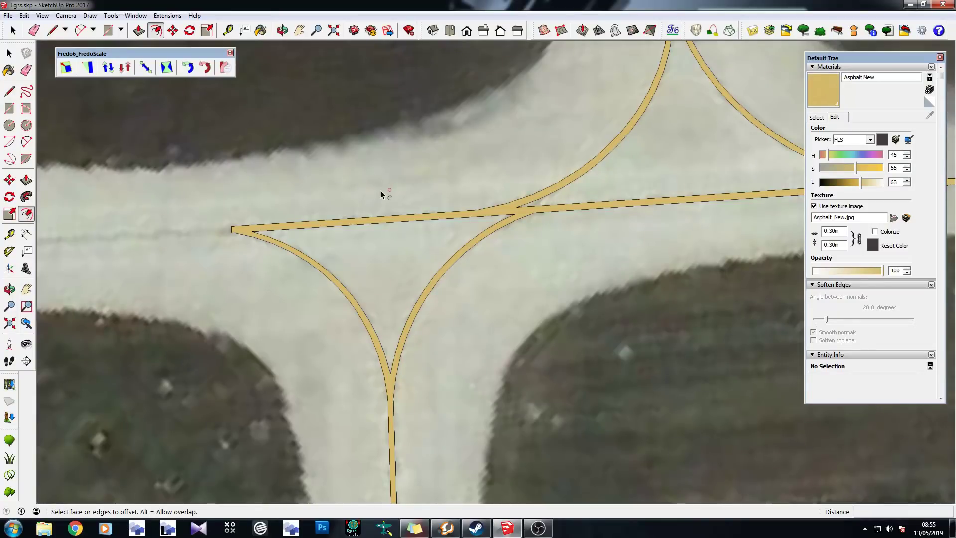
pyautogui.scroll(5, 323, 199)
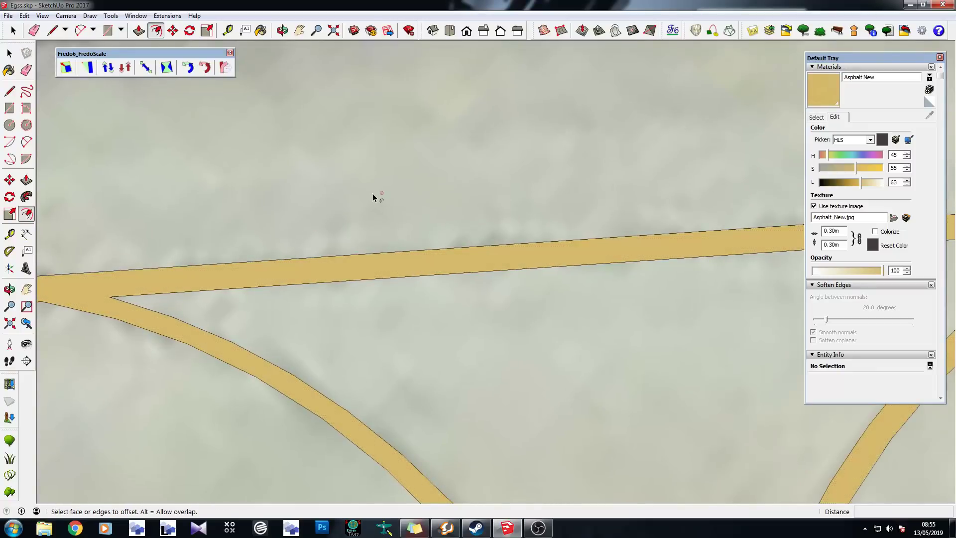
pyautogui.scroll(-2, 330, 220)
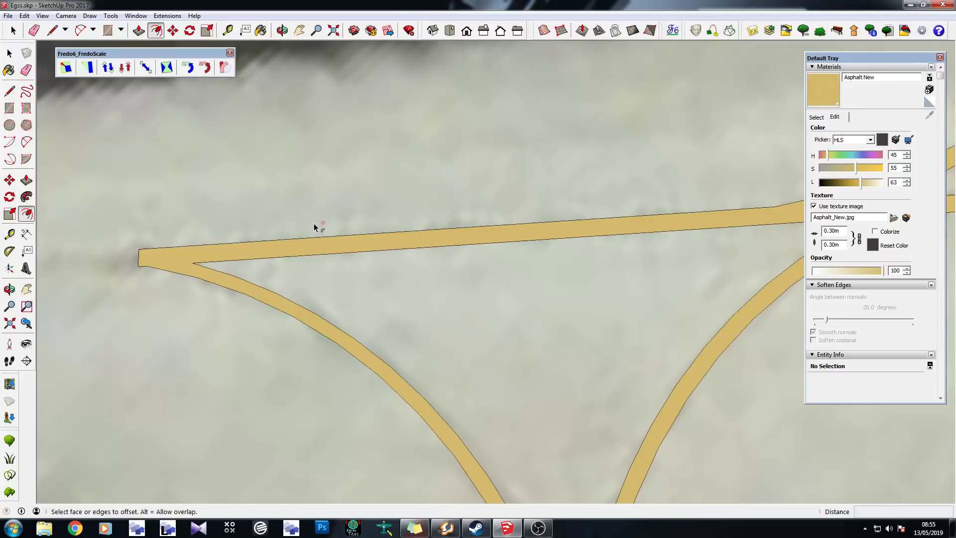
pyautogui.scroll(-3, 245, 202)
pyautogui.scroll(5, 311, 230)
pyautogui.click(317, 237)
pyautogui.scroll(2, 304, 244)
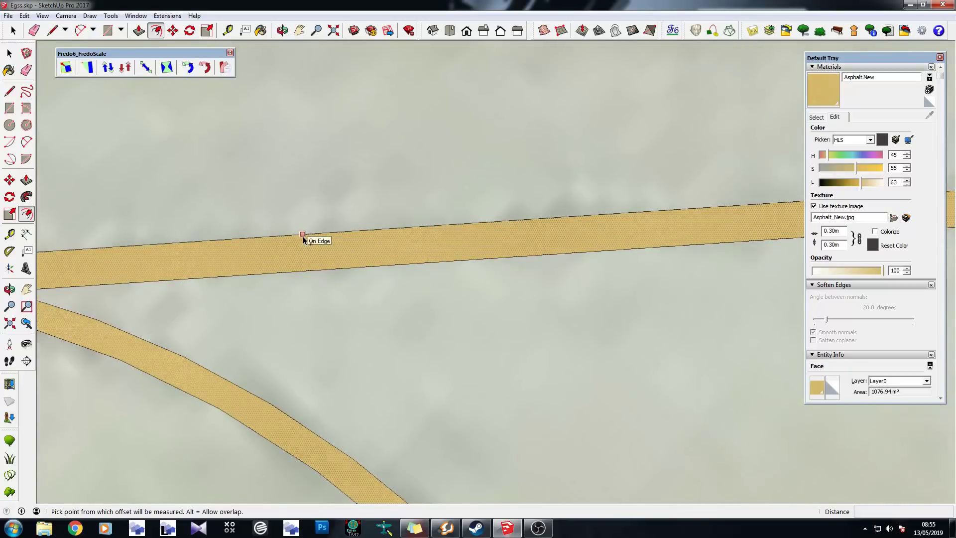
pyautogui.click(302, 236)
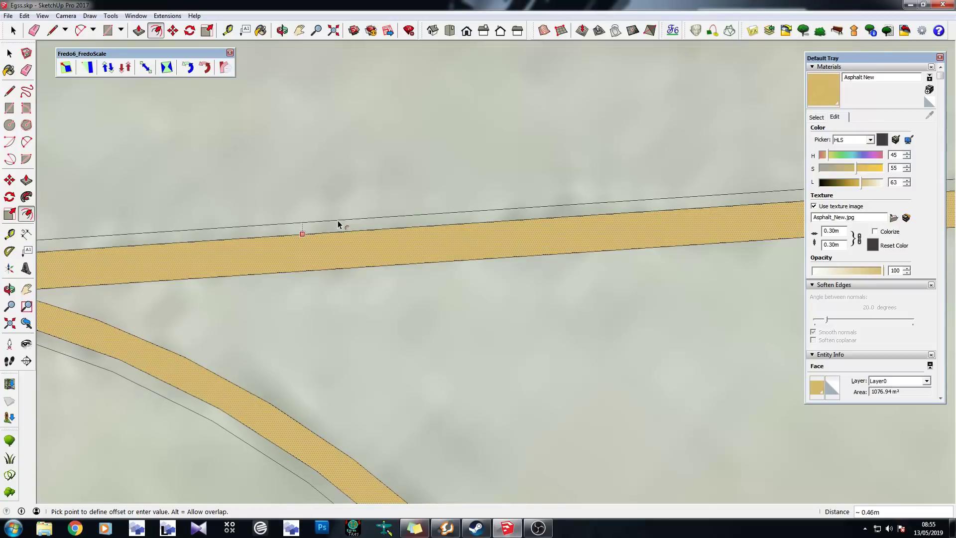
pyautogui.click(338, 222)
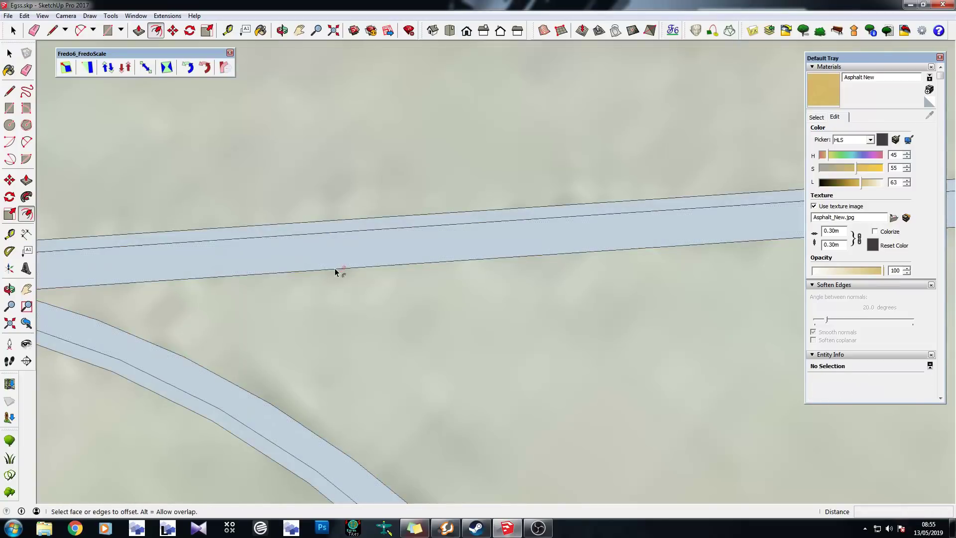
# Offset the centre strip face by about 2 m across its width to add a border outline inside the junction triangle
pyautogui.click(353, 265)
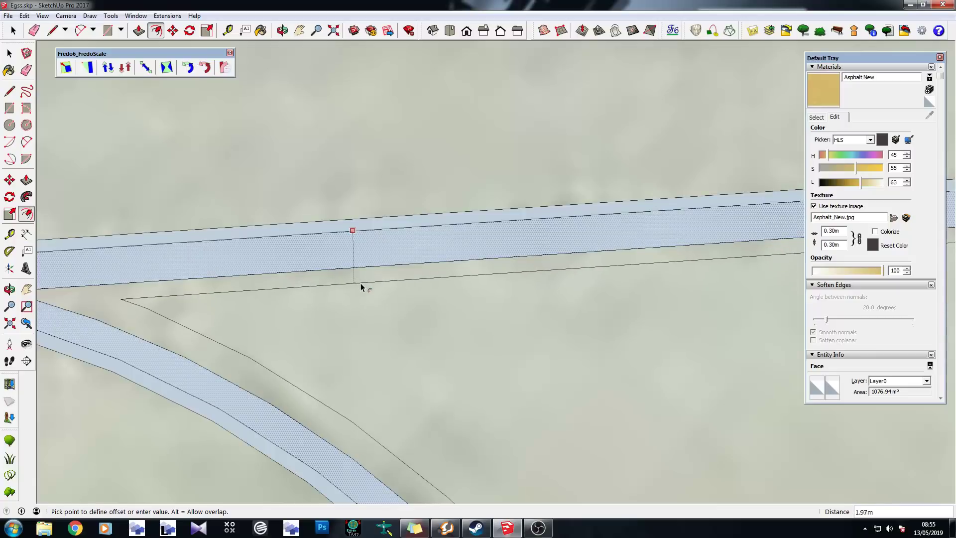
pyautogui.click(368, 283)
pyautogui.scroll(-2, 389, 248)
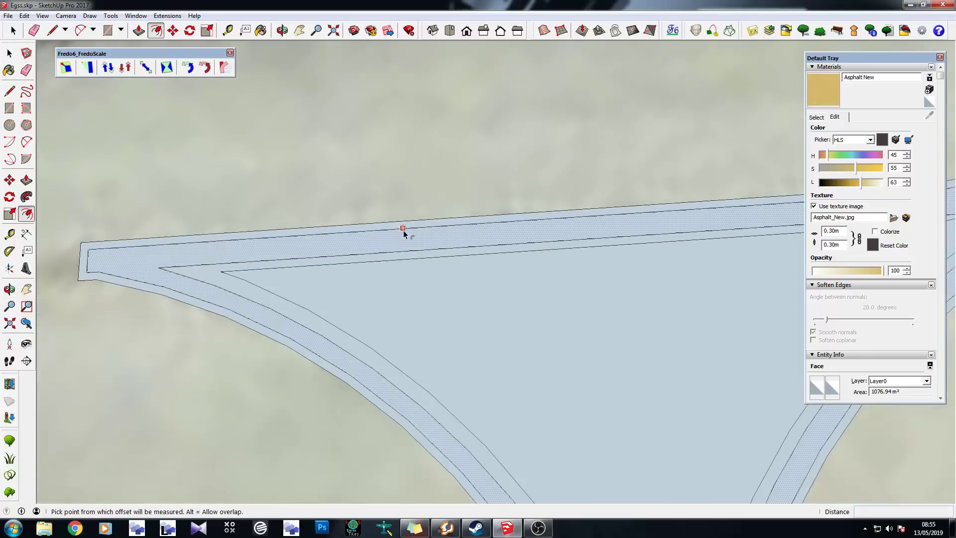
pyautogui.click(369, 251)
pyautogui.click(75, 30)
pyautogui.click(52, 31)
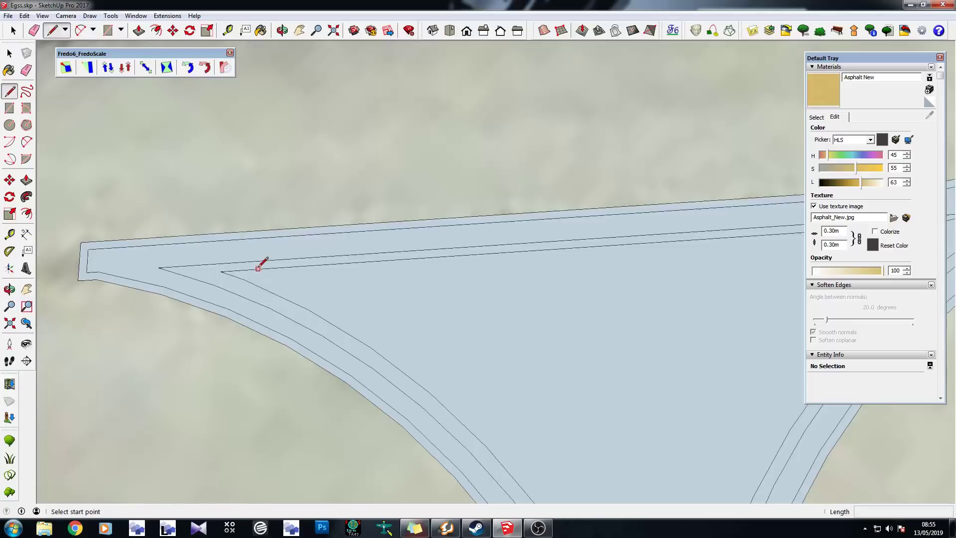
pyautogui.scroll(2, 213, 278)
pyautogui.scroll(1, 225, 269)
pyautogui.click(223, 270)
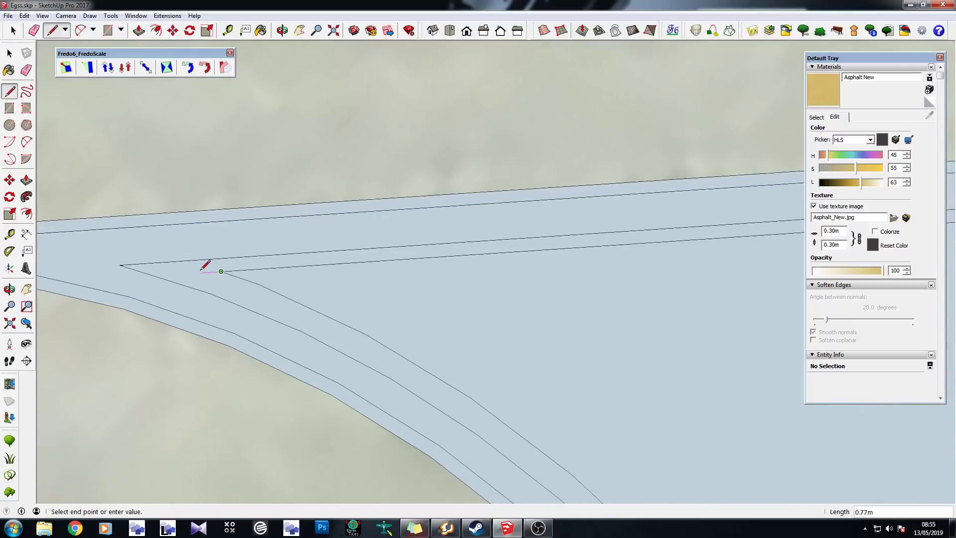
pyautogui.scroll(-6, 98, 209)
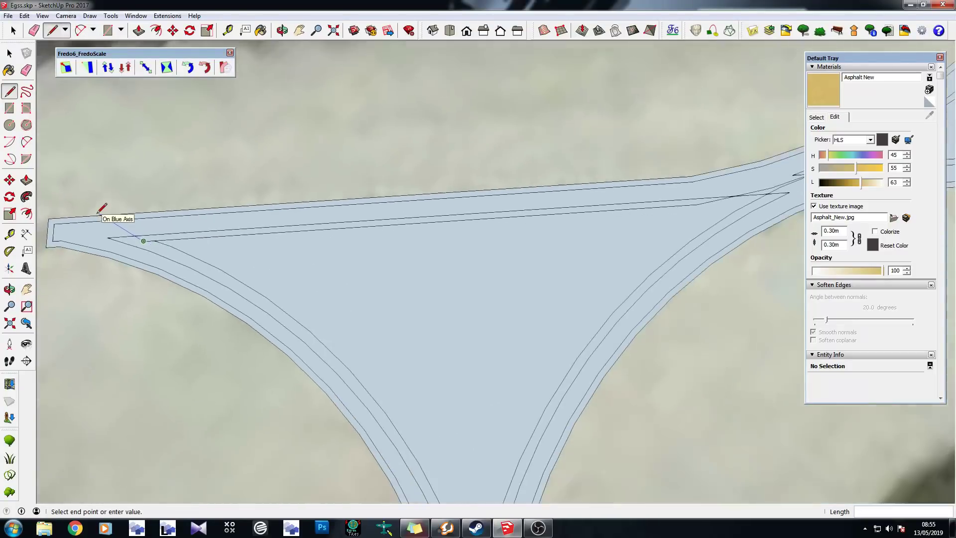
# Draw a line about 2.82 m long joining the inner and outer border tips at the lower point of the lower junction triangle
pyautogui.click(52, 31)
pyautogui.scroll(-2, 347, 235)
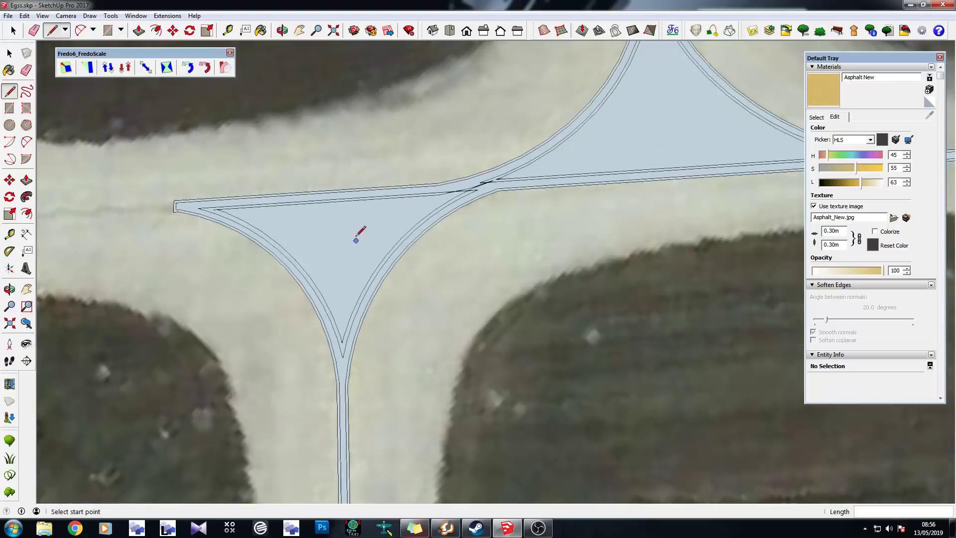
pyautogui.scroll(6, 358, 373)
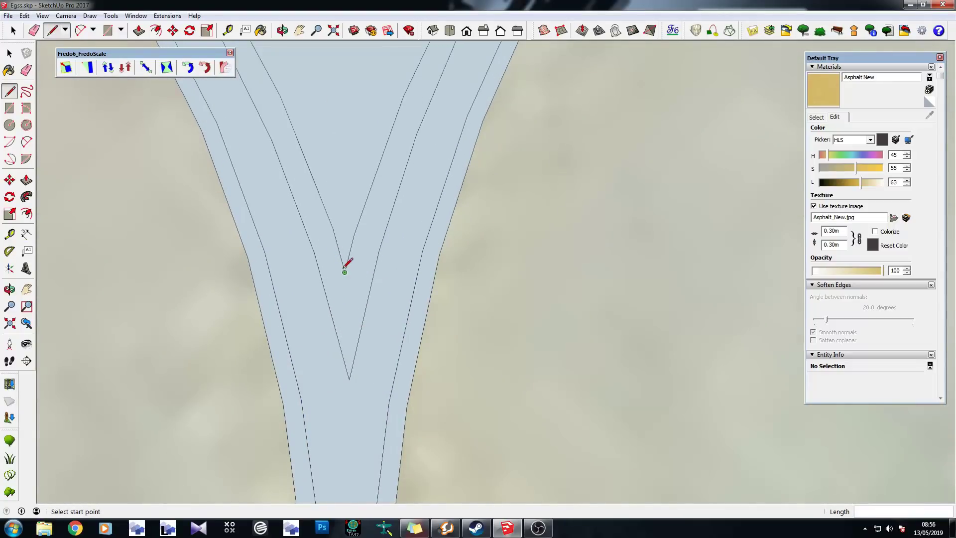
pyautogui.click(349, 377)
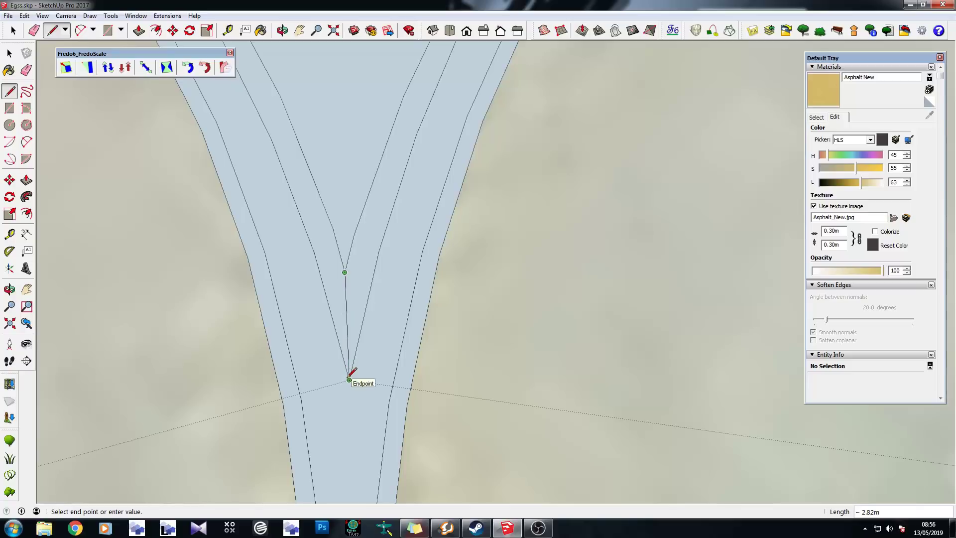
# Draw a two-point arc with a bulge of about 4.2 m from that tip line to the inner border corner at the triangle's far west end
pyautogui.click(83, 30)
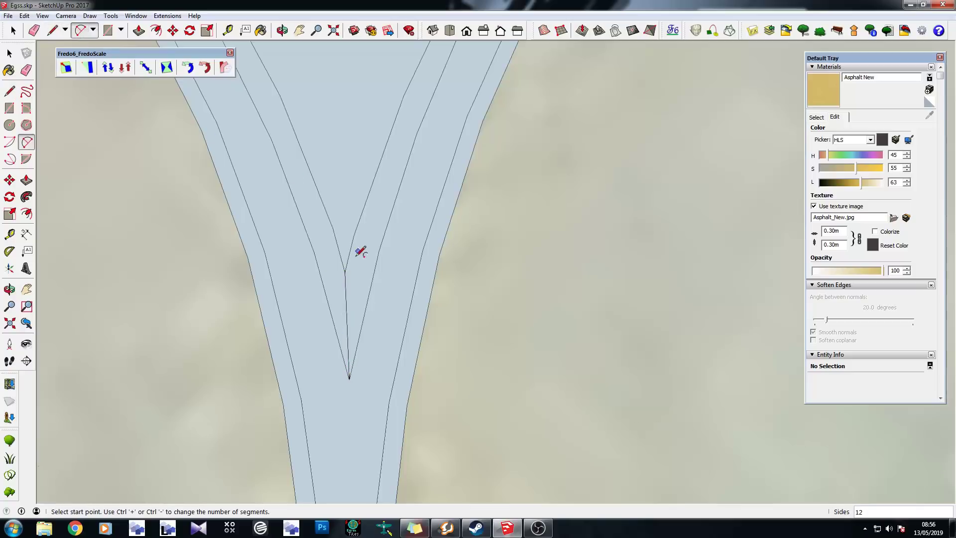
pyautogui.click(346, 289)
pyautogui.scroll(-5, 426, 383)
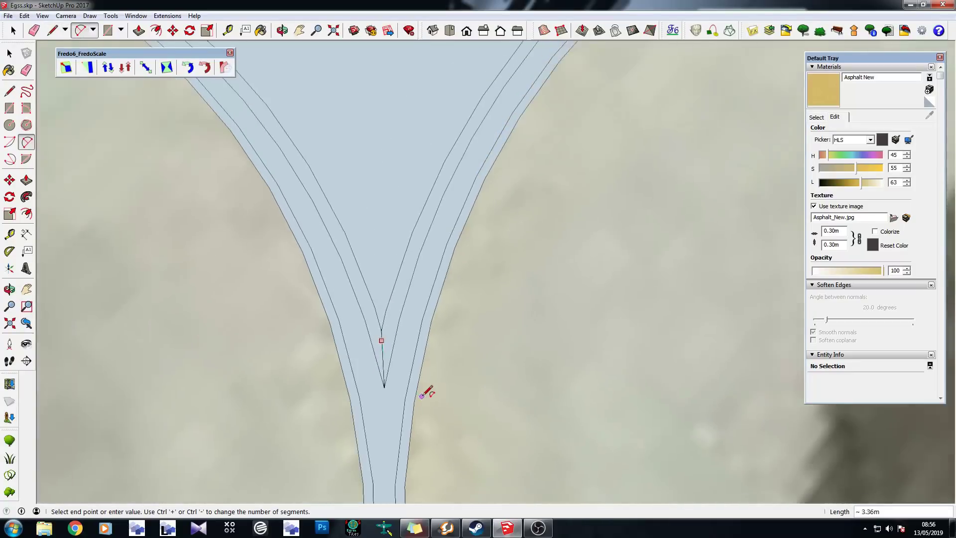
pyautogui.scroll(2, 227, 185)
pyautogui.scroll(2, 234, 186)
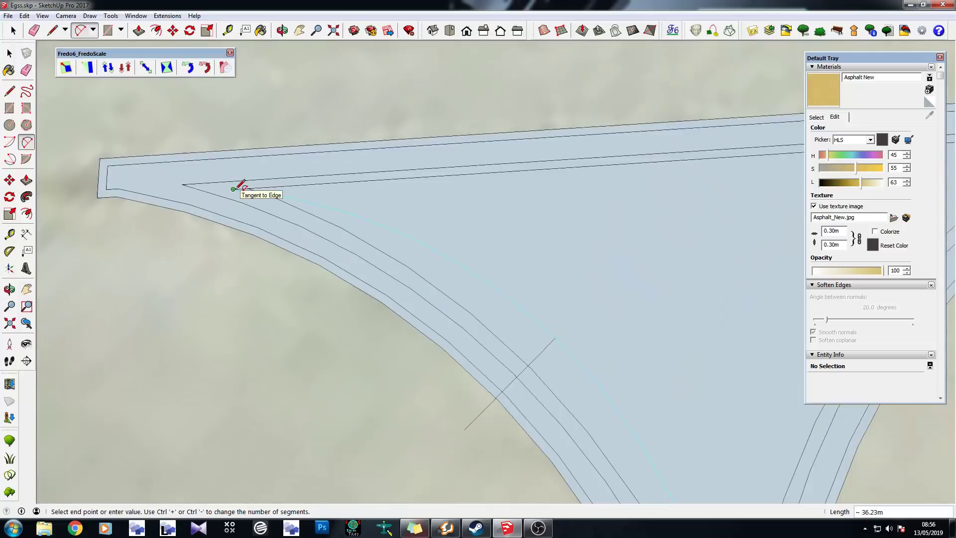
pyautogui.click(234, 188)
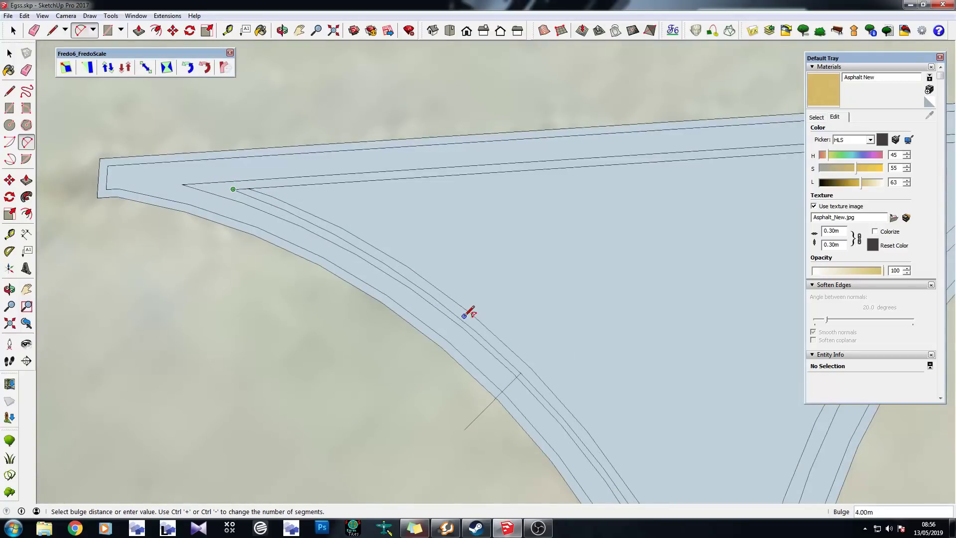
pyautogui.scroll(4, 471, 312)
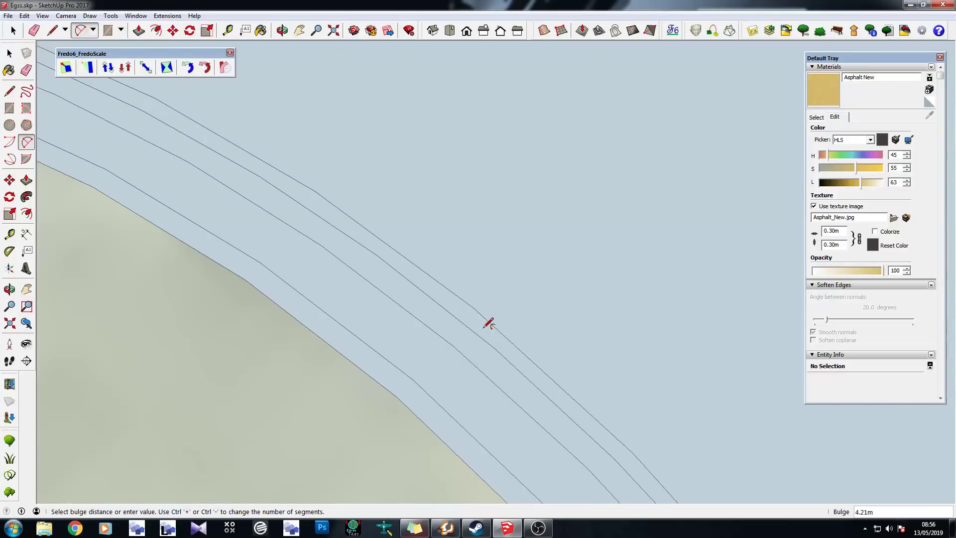
# Erase the original inner curve on the lower triangle's west side, leaving the arc as the border edge
pyautogui.click(34, 31)
pyautogui.scroll(-2, 304, 237)
pyautogui.scroll(-3, 196, 160)
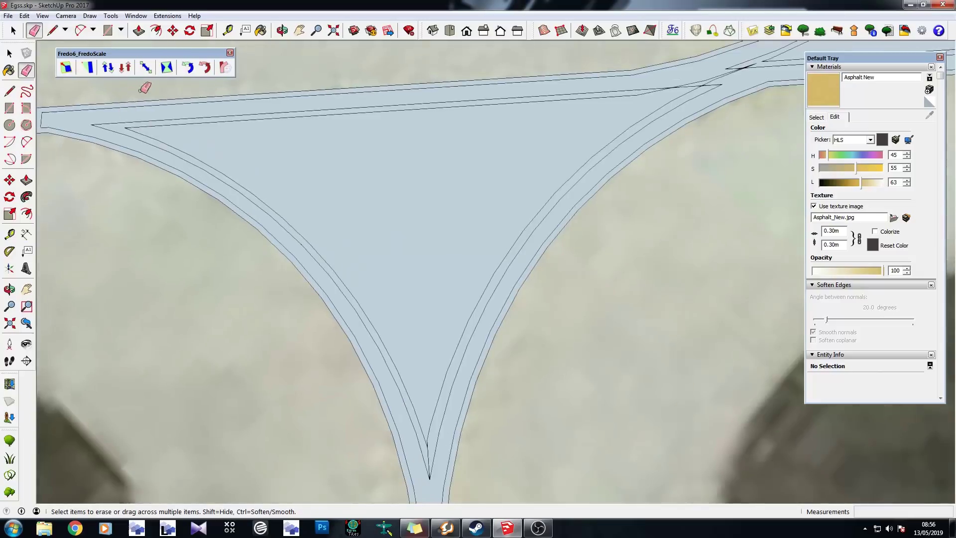
# Draw a line about 4.46 m long extending the straight strip's inner border edge to the curved branch's border edge where the two triangles meet
pyautogui.scroll(4, 351, 333)
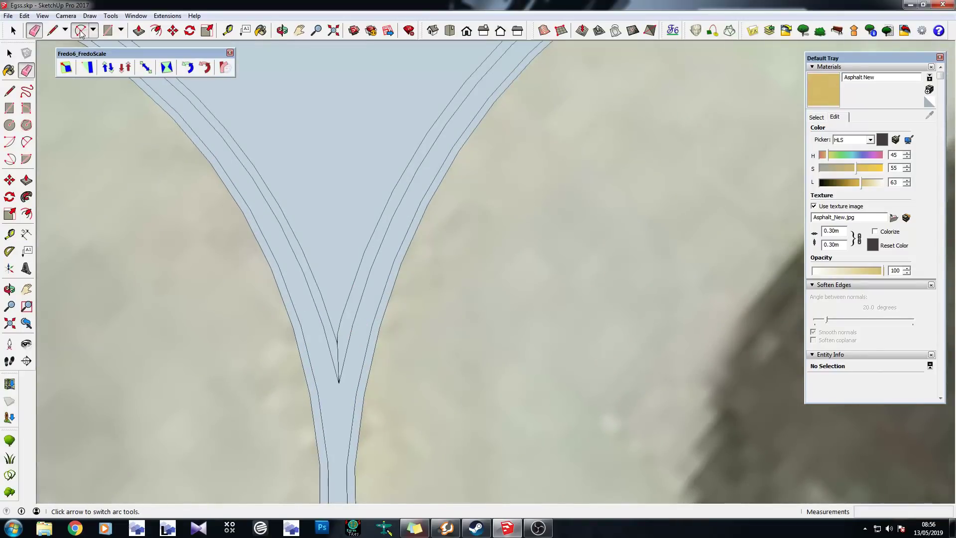
pyautogui.press('l')
pyautogui.scroll(2, 358, 335)
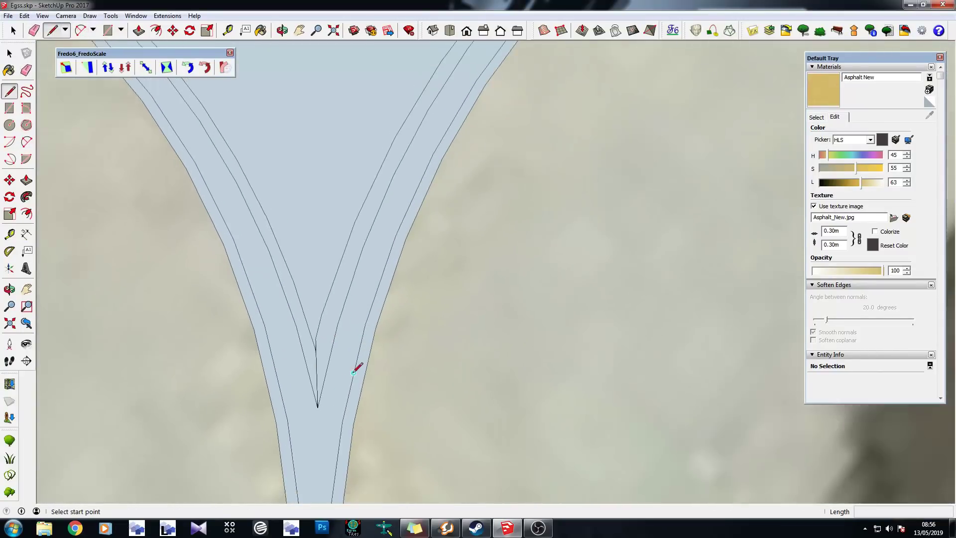
pyautogui.scroll(-3, 354, 372)
pyautogui.scroll(5, 554, 113)
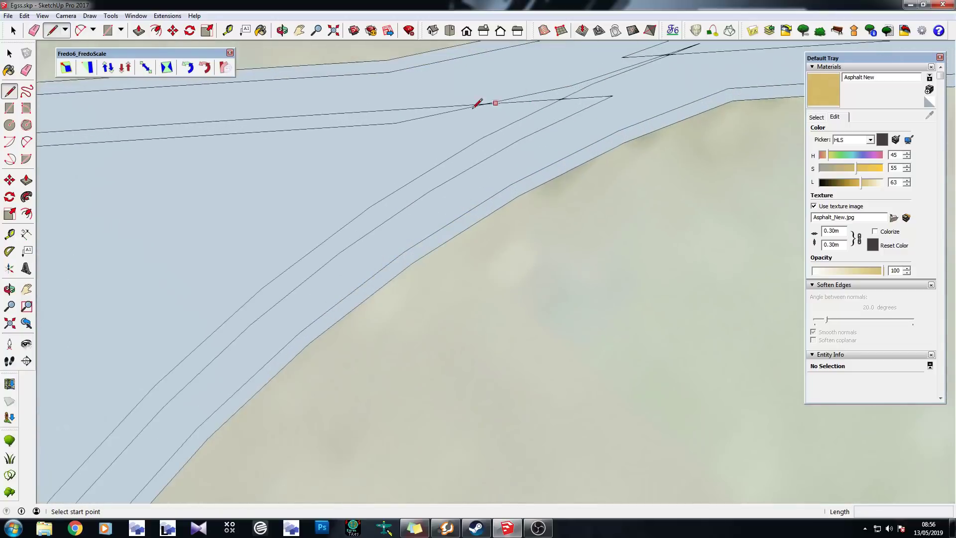
pyautogui.click(395, 122)
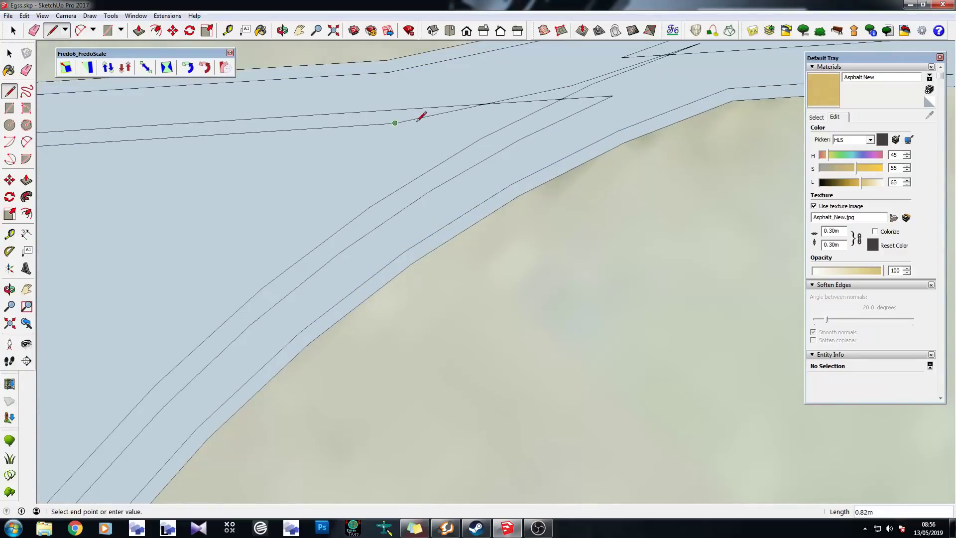
pyautogui.click(529, 114)
# Erase the leftover crossing border edges where the two junction triangles meet
pyautogui.press('e')
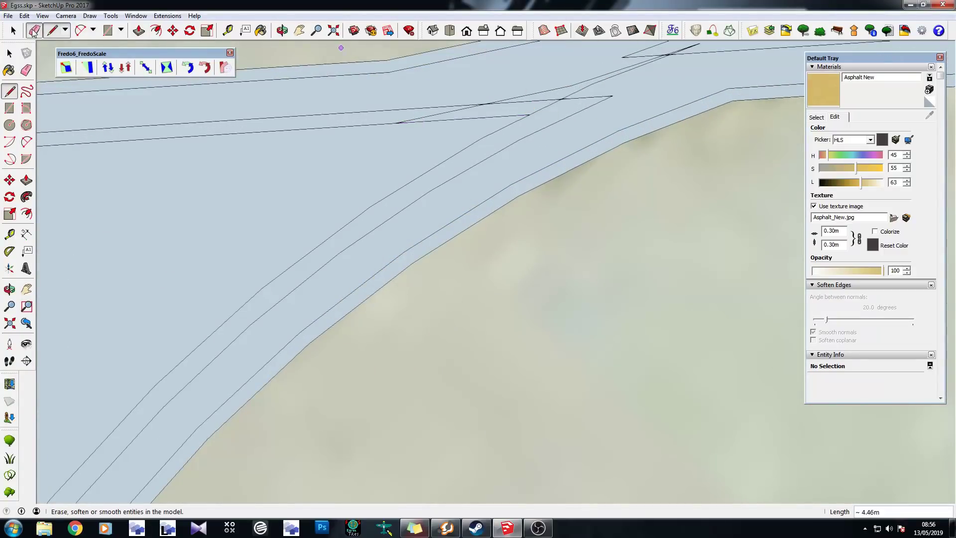
pyautogui.click(446, 115)
pyautogui.scroll(-2, 332, 143)
pyautogui.scroll(4, 538, 107)
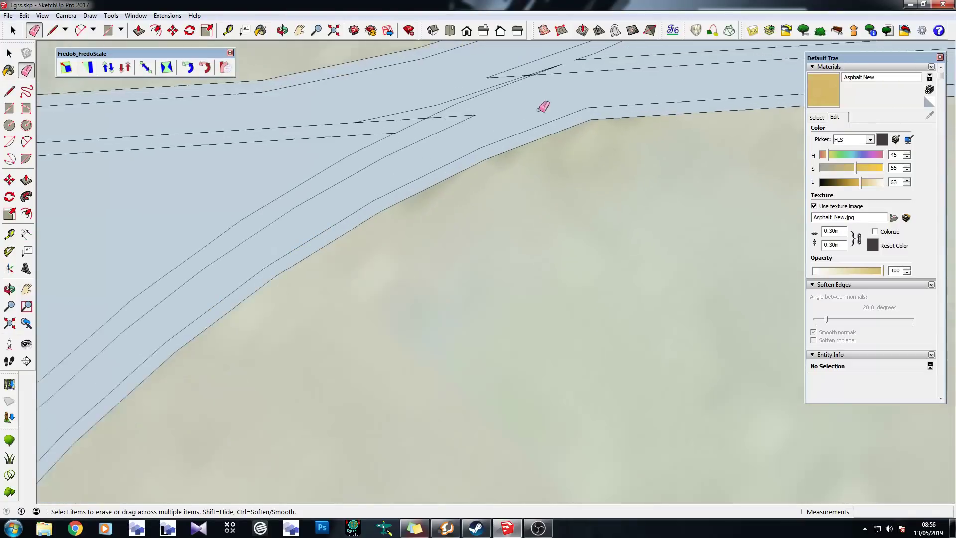
pyautogui.click(419, 108)
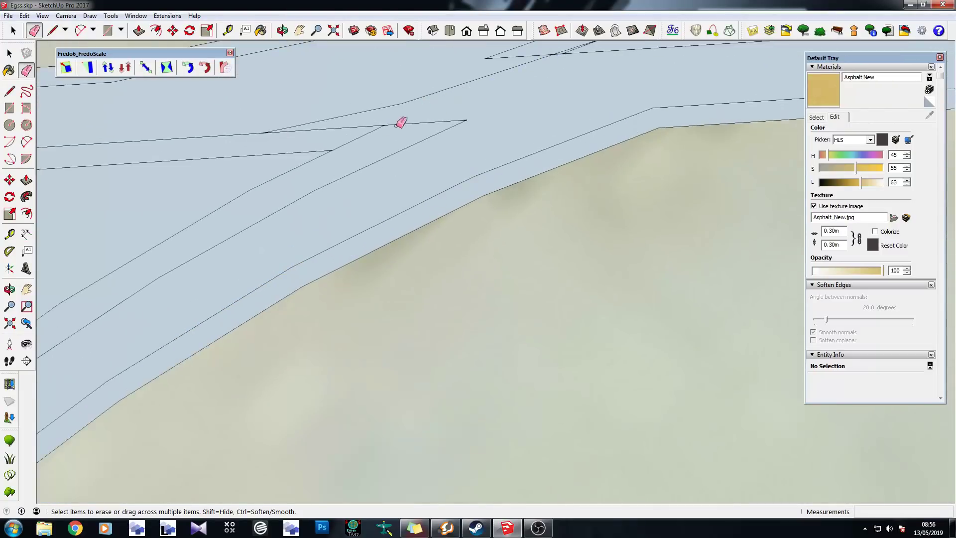
pyautogui.scroll(-2, 315, 196)
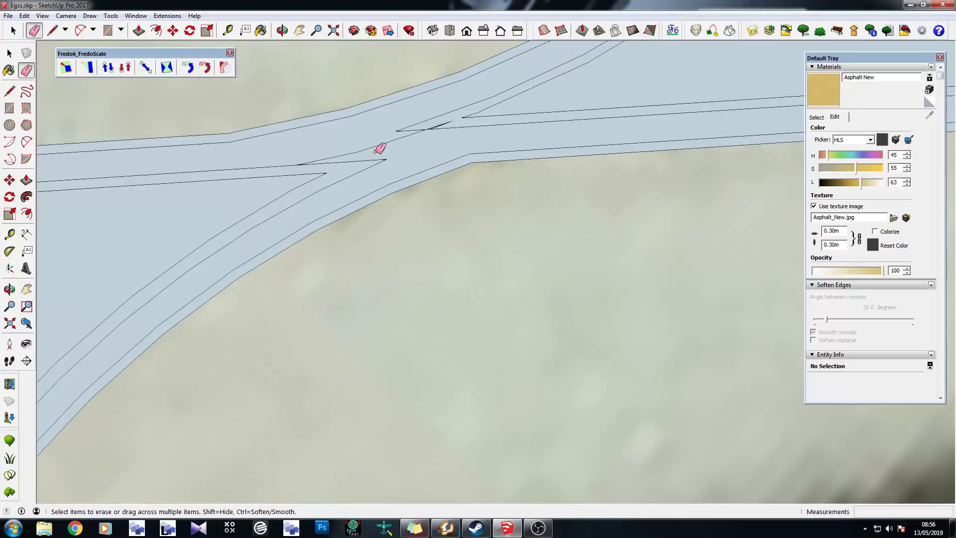
pyautogui.moveTo(377, 151); pyautogui.dragTo(365, 140)
pyautogui.scroll(-5, 399, 149)
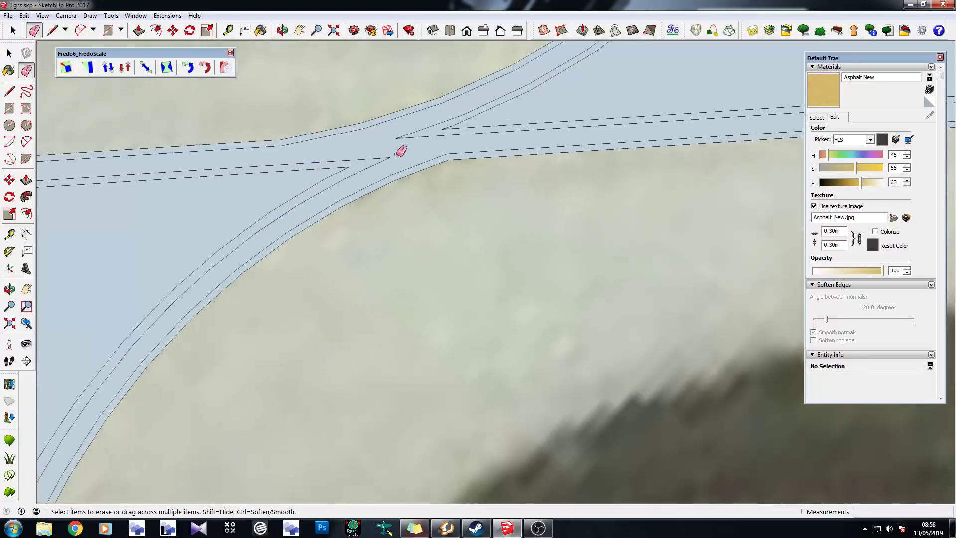
# Delete the large face enclosed by the border inside the lower junction triangle
pyautogui.press('space')
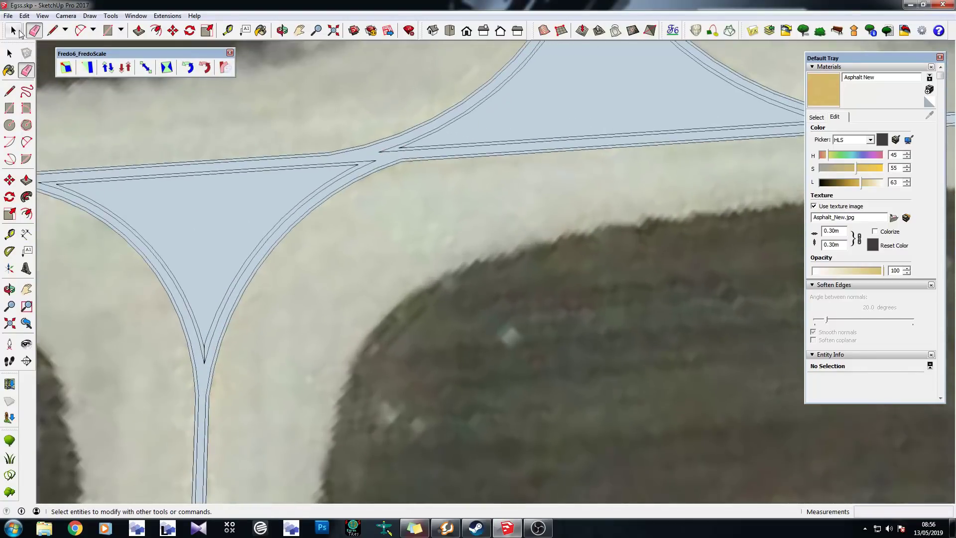
pyautogui.scroll(-2, 212, 222)
pyautogui.scroll(3, 130, 199)
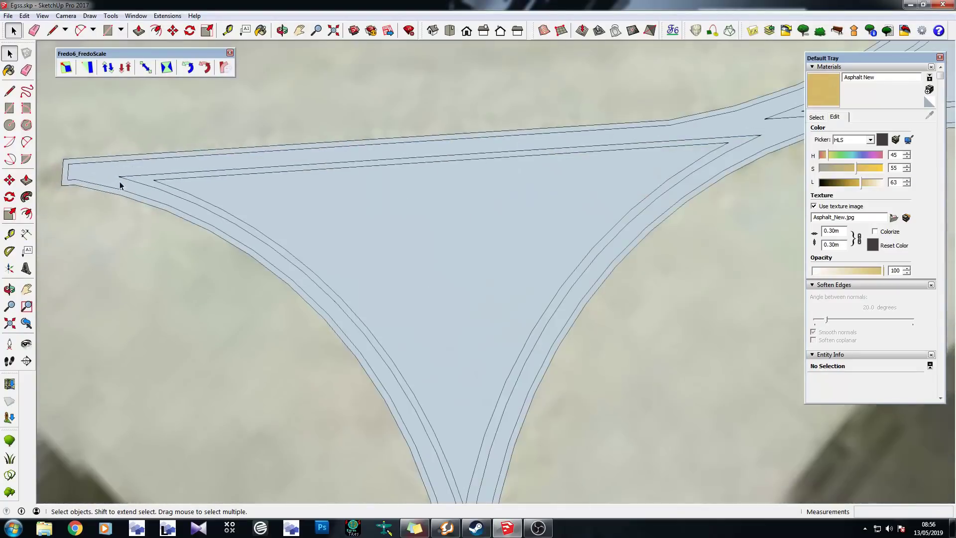
pyautogui.scroll(4, 137, 184)
pyautogui.click(317, 197)
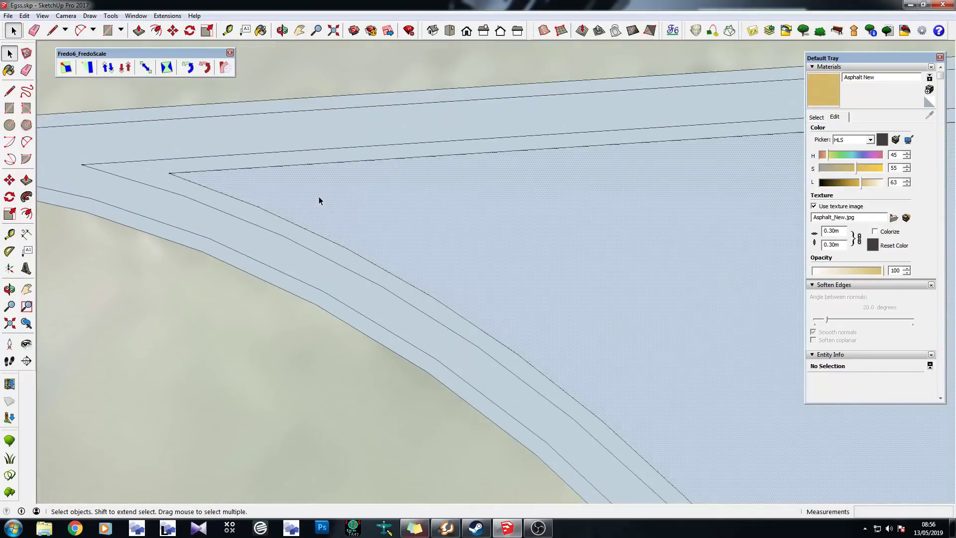
pyautogui.press('Delete')
# Try deleting the large face inside the upper junction triangle, and undo the deletion
pyautogui.scroll(-2, 50, 162)
pyautogui.scroll(-5, 49, 162)
pyautogui.scroll(2, 468, 128)
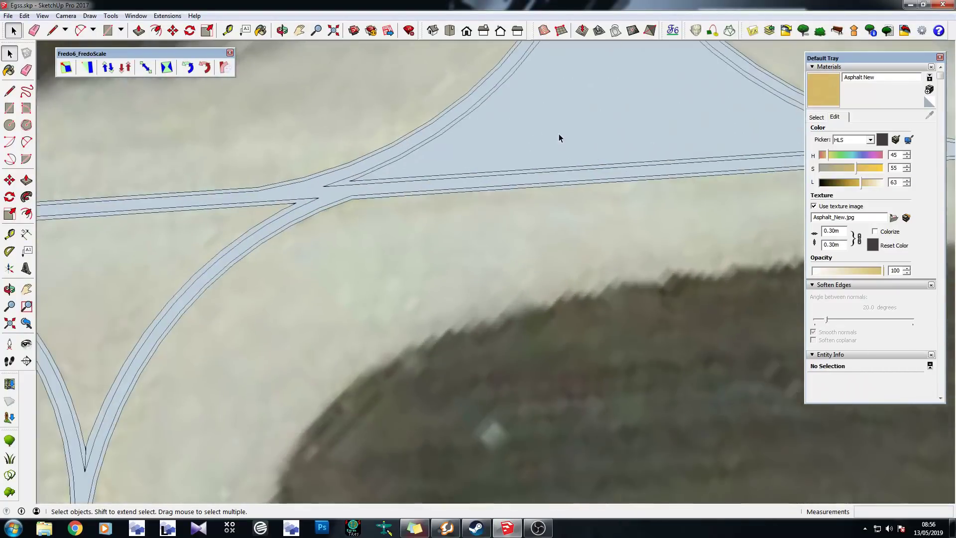
pyautogui.scroll(-2, 274, 224)
pyautogui.scroll(2, 514, 183)
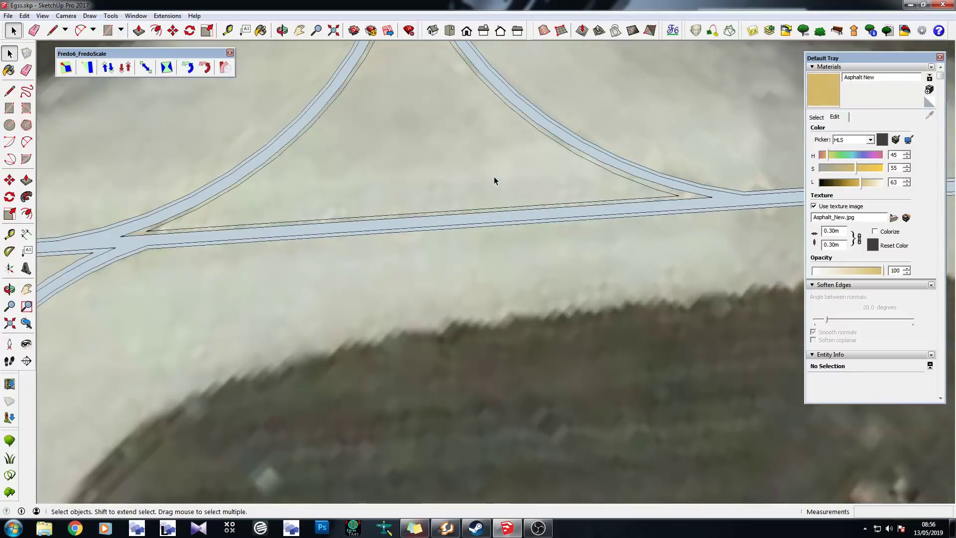
pyautogui.scroll(-3, 495, 177)
pyautogui.scroll(2, 467, 141)
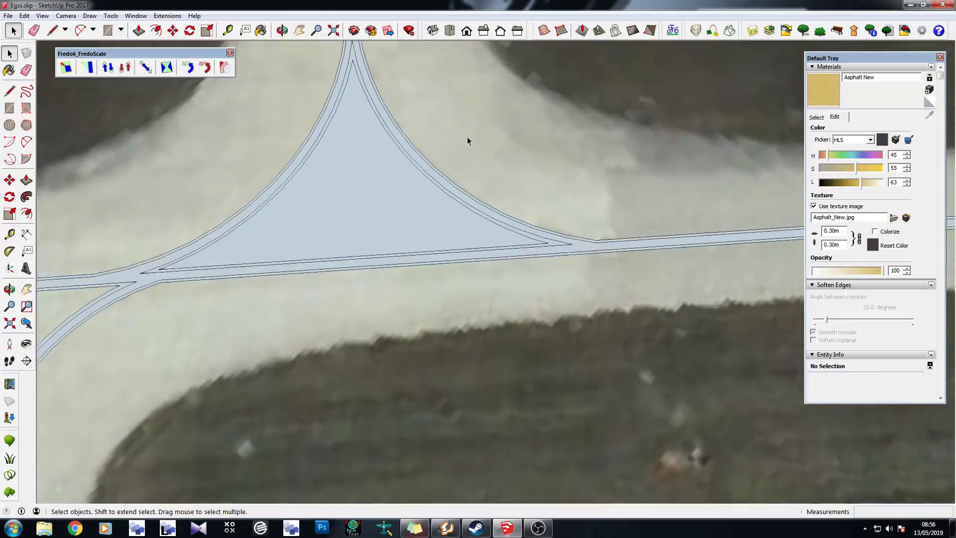
# Draw a line joining the inner and outer border tips at the upper triangle's east corner
pyautogui.click(52, 30)
pyautogui.scroll(3, 528, 235)
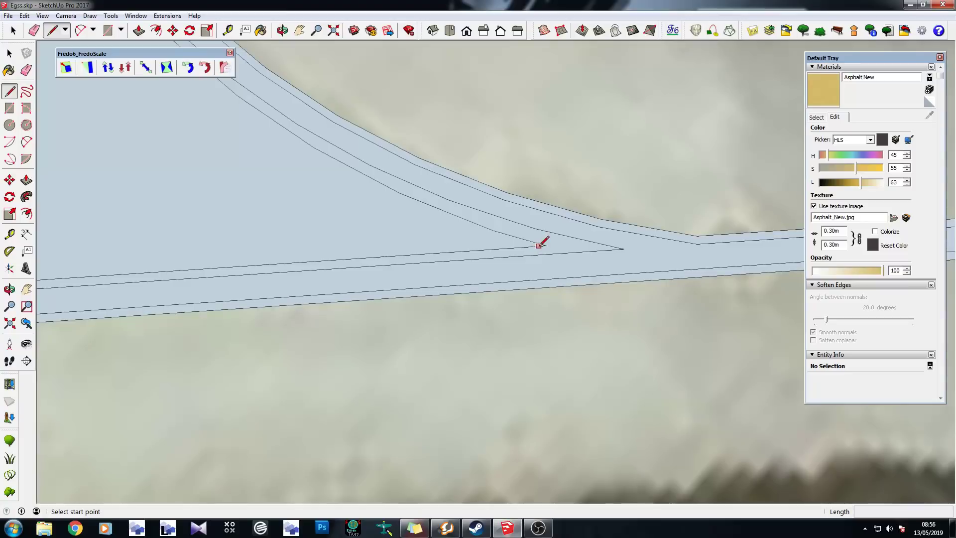
pyautogui.click(546, 244)
pyautogui.click(624, 248)
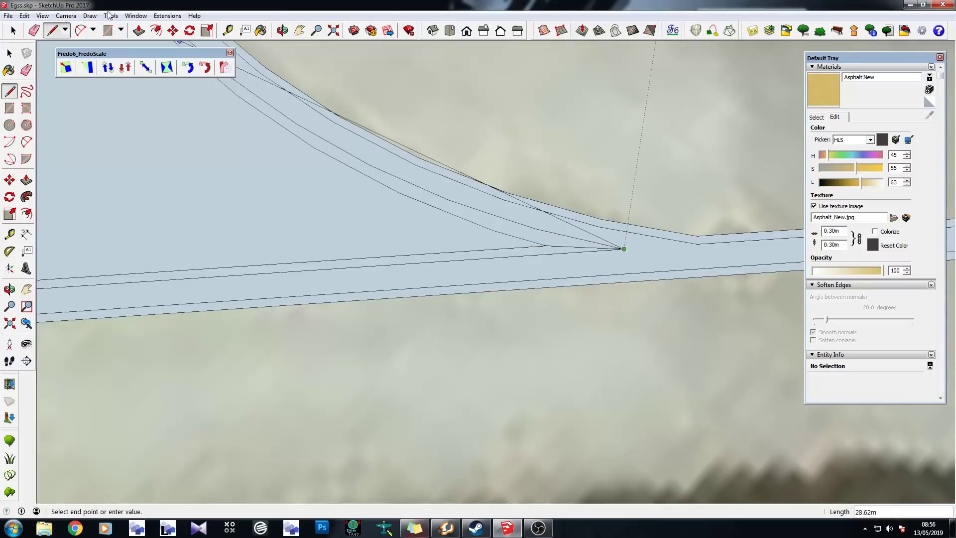
# Draw a two-point arc with a bulge of about 6.5 m from the east corner's tip line to the inner border tip at the upper triangle's apex
pyautogui.click(79, 31)
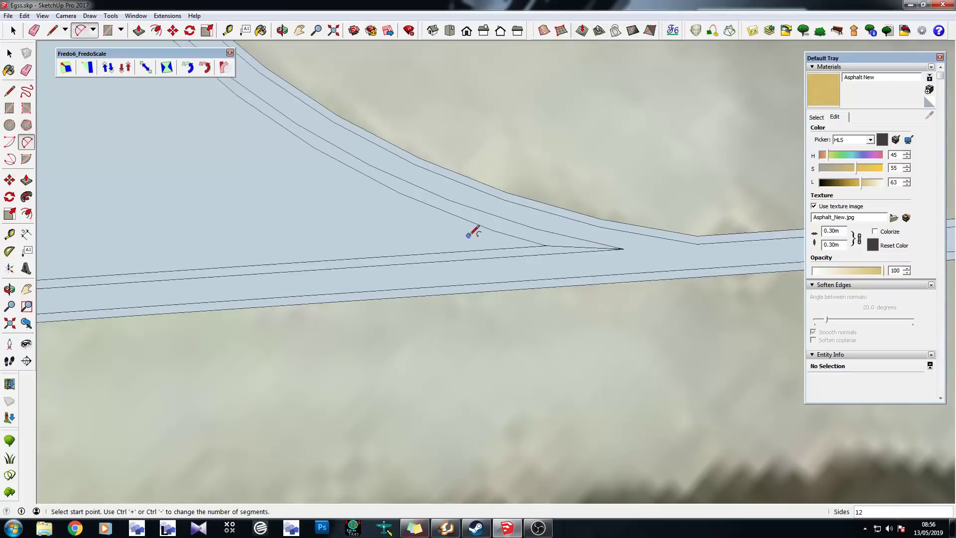
pyautogui.click(557, 245)
pyautogui.scroll(-5, 622, 291)
pyautogui.scroll(1, 478, 114)
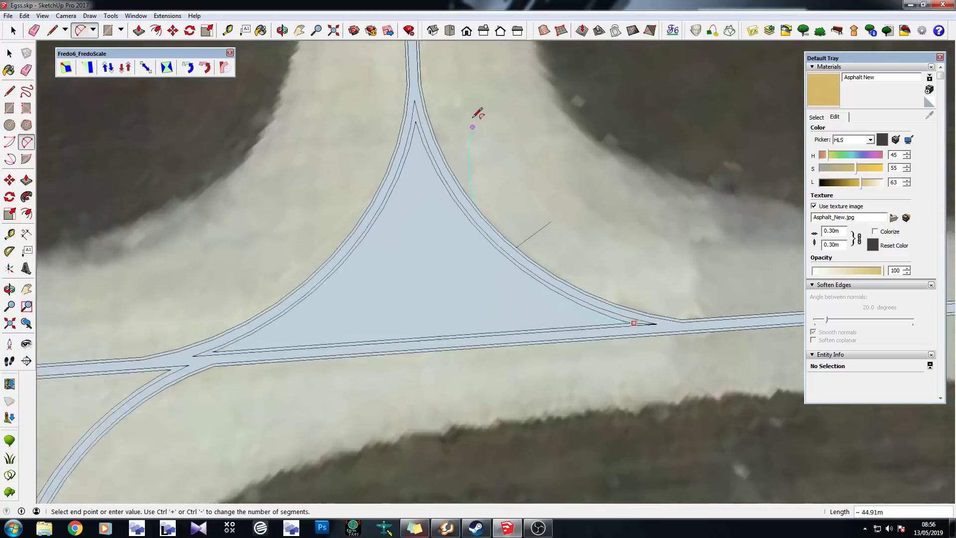
pyautogui.scroll(3, 478, 113)
pyautogui.click(405, 121)
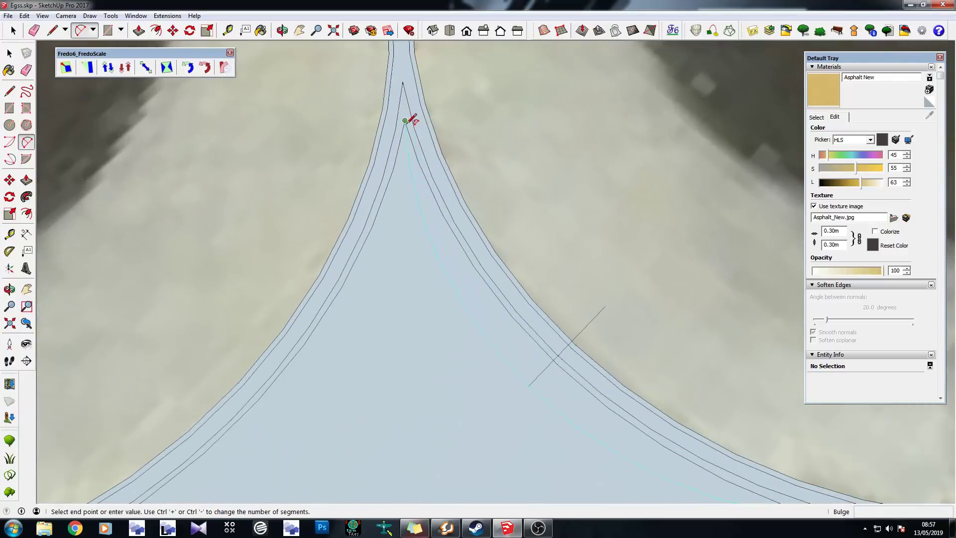
pyautogui.scroll(-1, 606, 397)
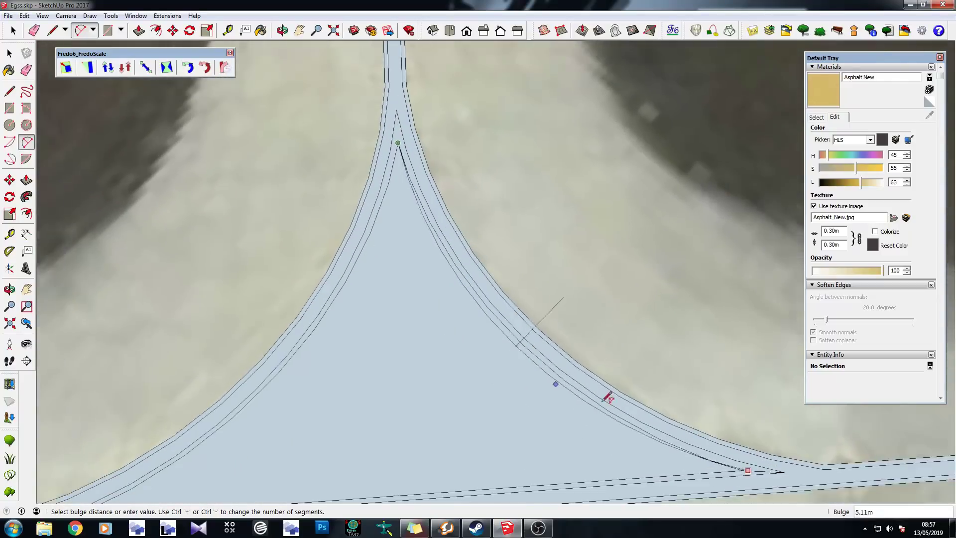
pyautogui.scroll(3, 606, 397)
pyautogui.scroll(1, 548, 390)
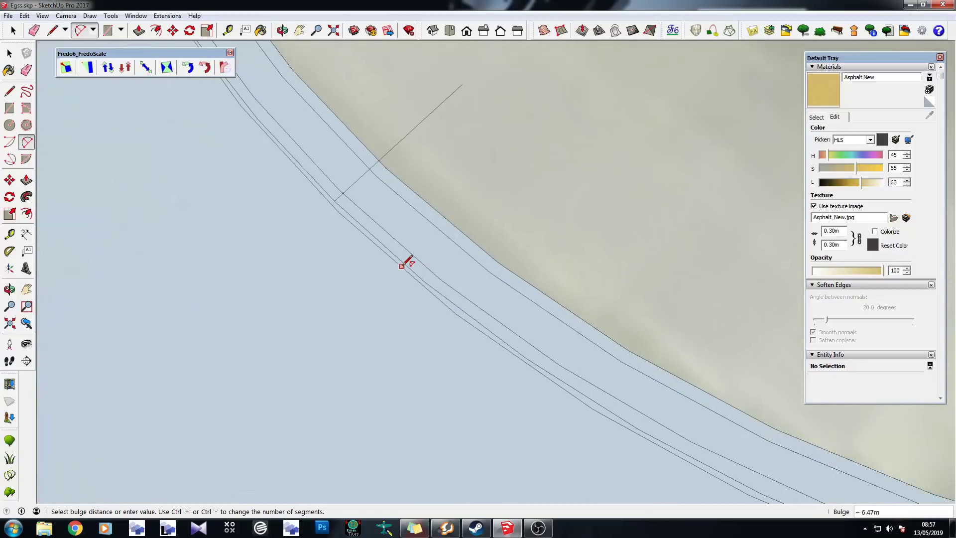
pyautogui.click(386, 252)
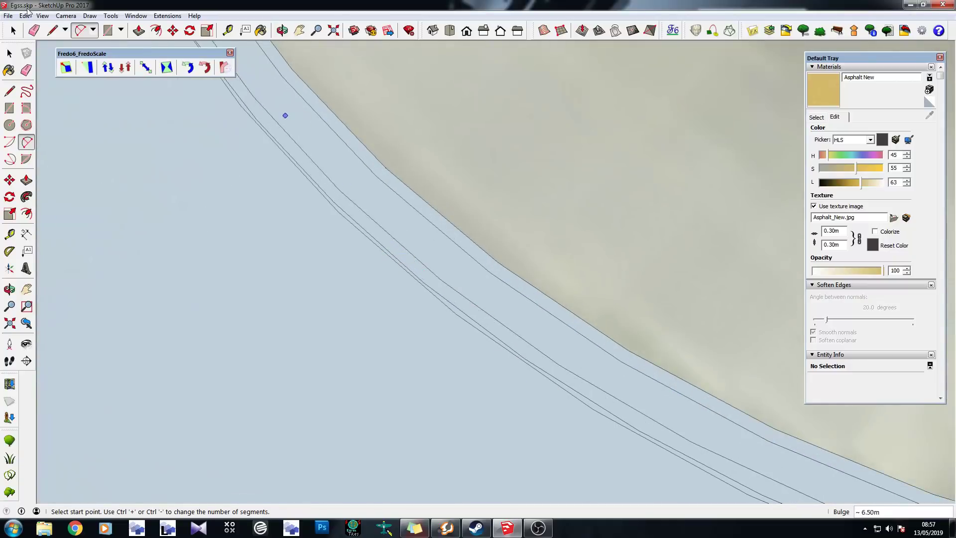
# Erase the extra arc along the upper triangle's east side and the line joining the border tips at its east corner
pyautogui.click(34, 30)
pyautogui.click(242, 106)
pyautogui.moveTo(246, 102); pyautogui.dragTo(211, 171)
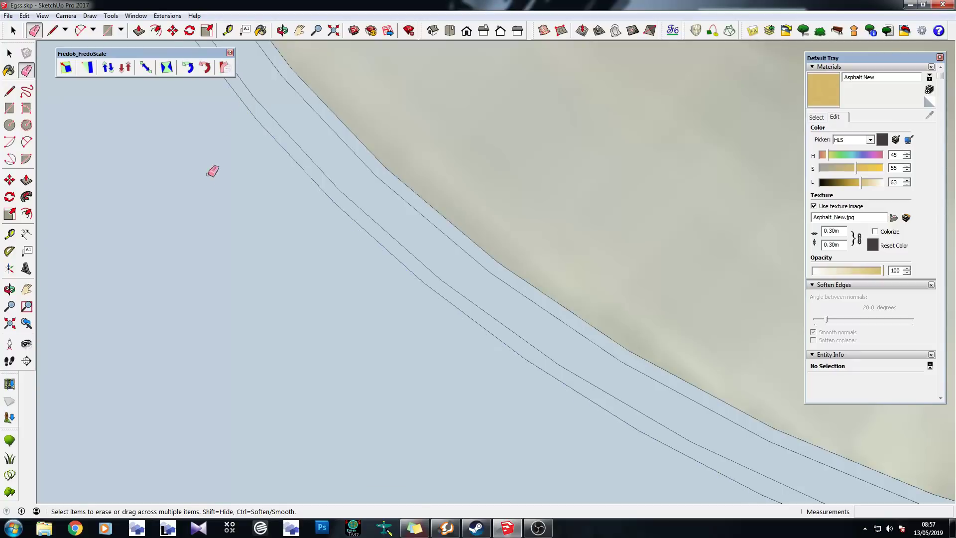
pyautogui.scroll(-5, 341, 166)
pyautogui.scroll(5, 426, 246)
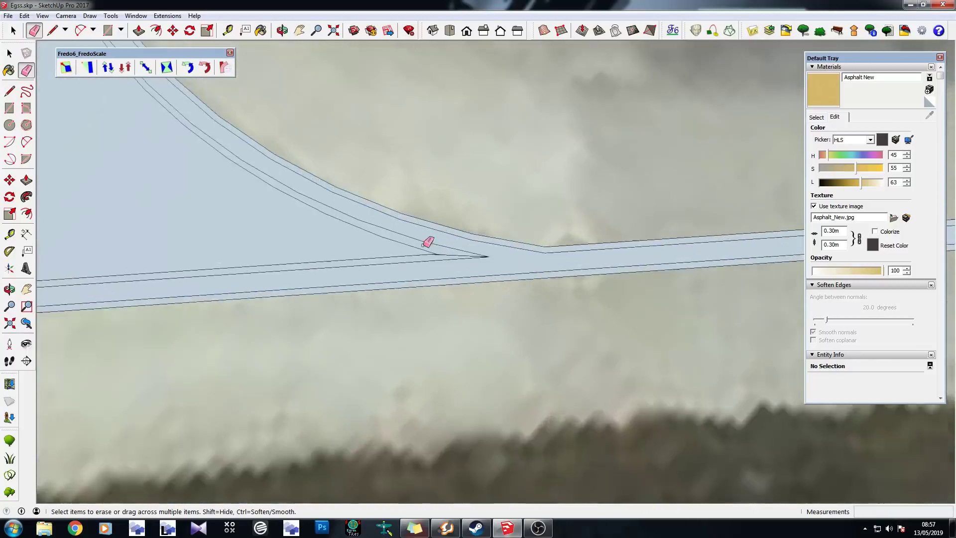
pyautogui.moveTo(474, 253); pyautogui.dragTo(475, 248)
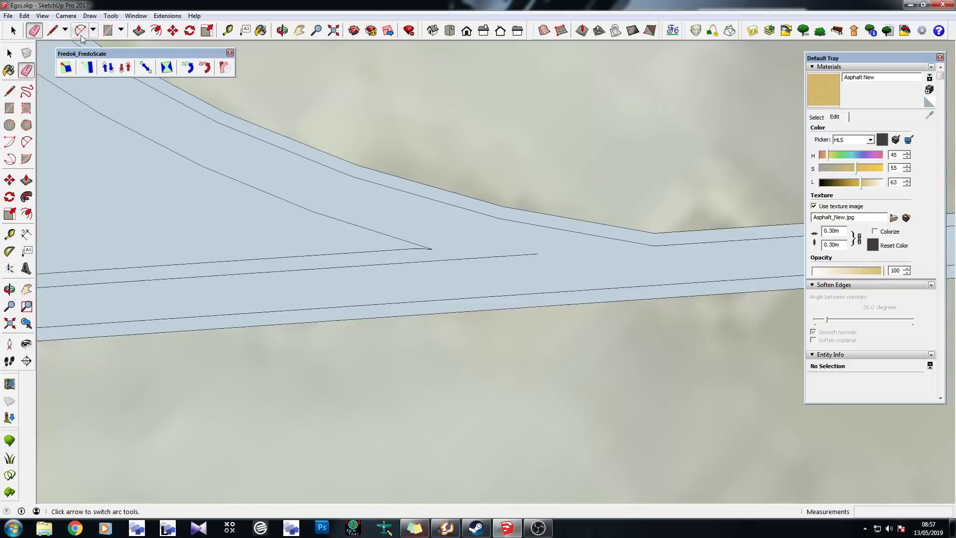
pyautogui.hotkey('ctrl', 'z')
pyautogui.hotkey('ctrl', 'z')
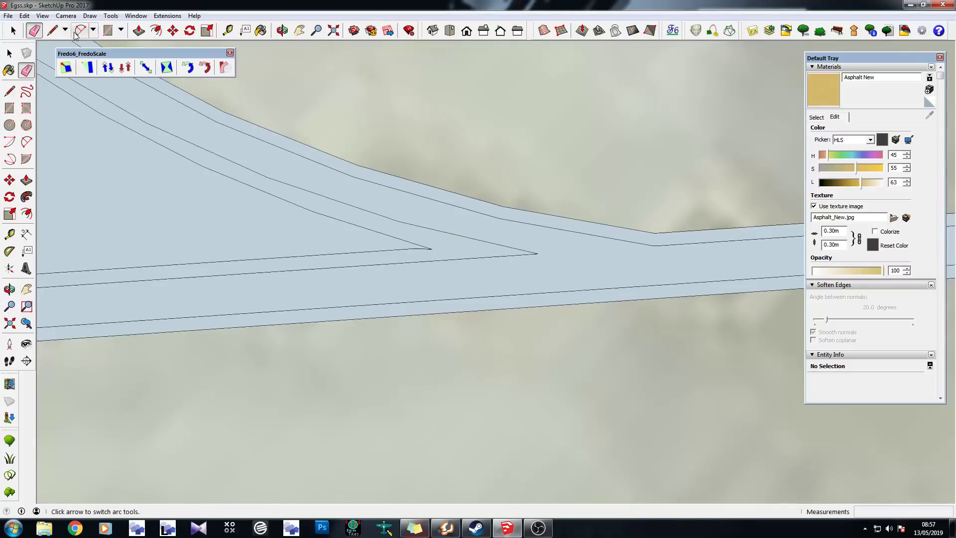
# Delete the large face enclosed by the border inside the upper junction triangle
pyautogui.click(13, 30)
pyautogui.click(167, 182)
pyautogui.press('Delete')
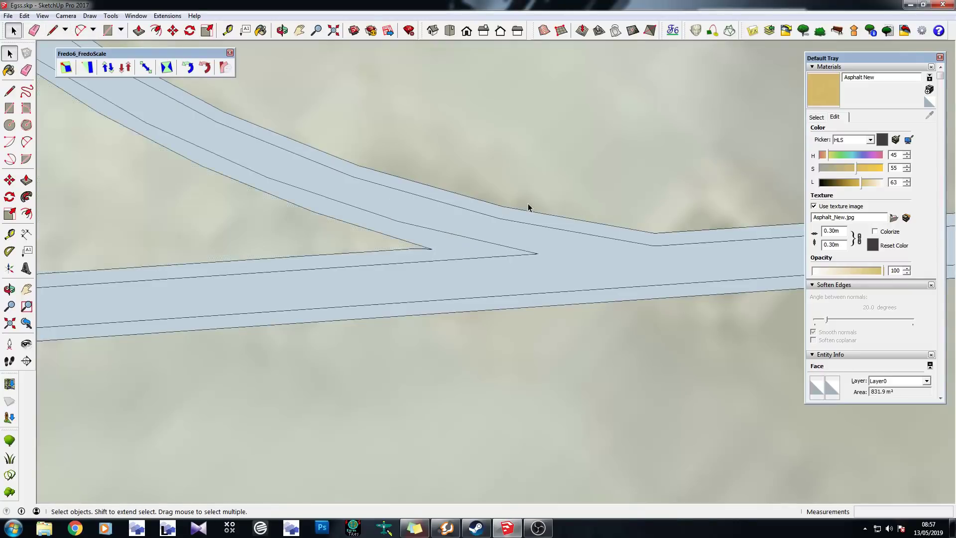
# Select all connected taxiway marking geometry and reverse its faces
pyautogui.scroll(-5, 527, 209)
pyautogui.scroll(-3, 516, 224)
pyautogui.scroll(8, 235, 249)
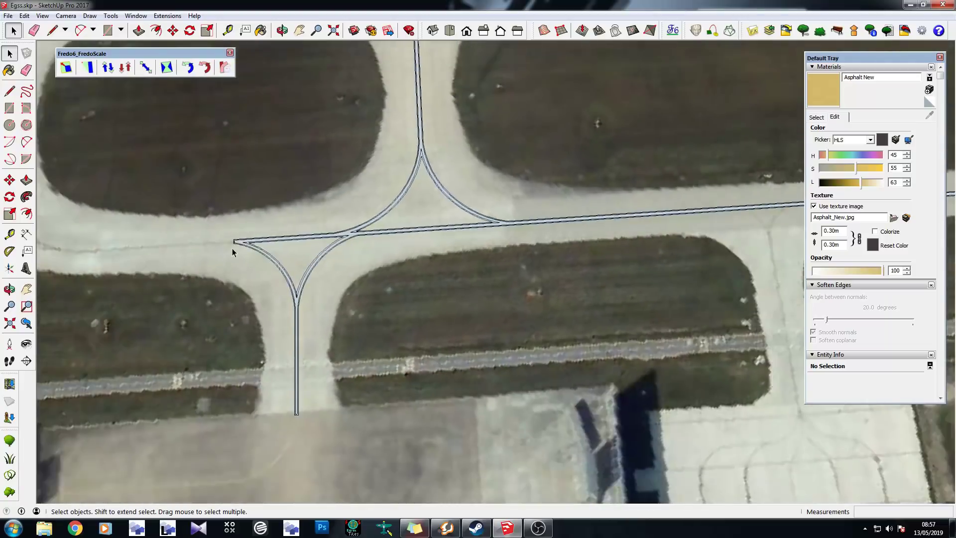
pyautogui.tripleClick(260, 242)
pyautogui.rightClick(262, 241)
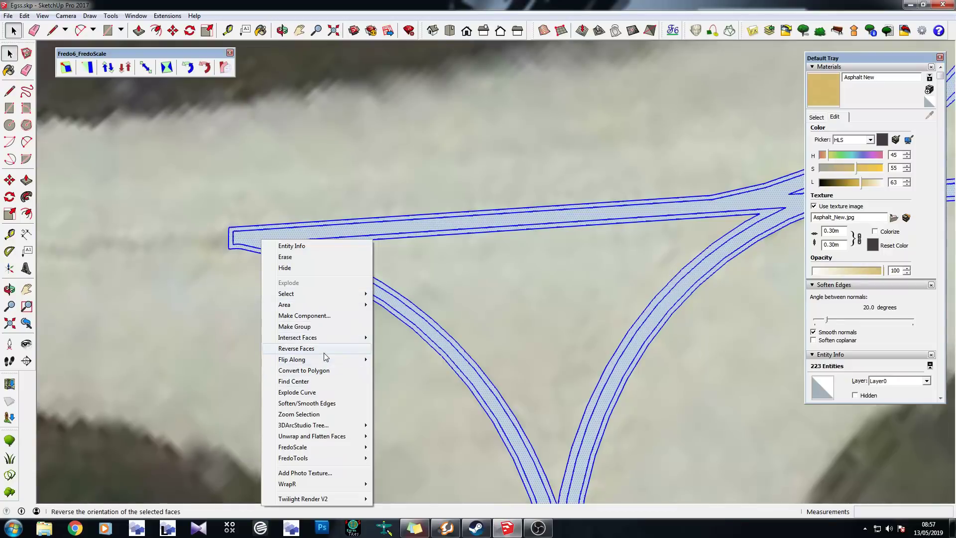
pyautogui.click(302, 348)
pyautogui.moveTo(342, 371); pyautogui.dragTo(276, 68, button='middle')
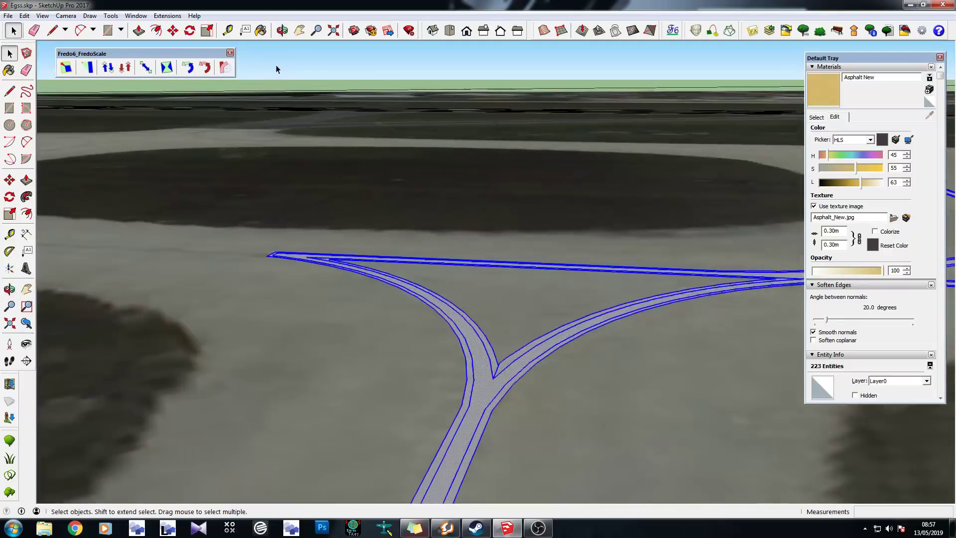
pyautogui.click(276, 68)
# Paint the central strip of the taxiway markings with the yellow Asphalt New material
pyautogui.moveTo(328, 292); pyautogui.dragTo(640, 229, button='middle')
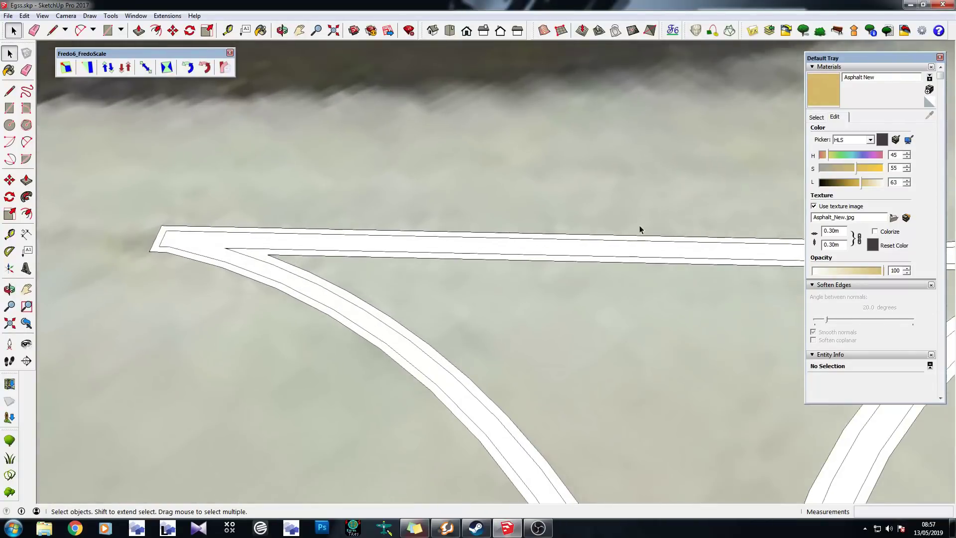
pyautogui.click(831, 89)
pyautogui.click(206, 233)
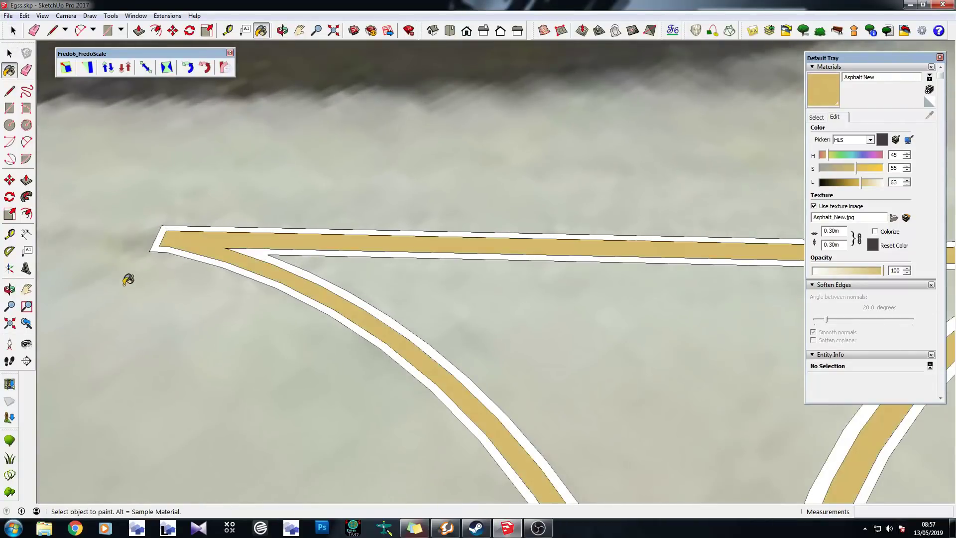
pyautogui.moveTo(128, 277)
pyautogui.mouseDown(button='middle')
pyautogui.moveTo(170, 229)
pyautogui.moveTo(219, 384)
pyautogui.moveTo(234, 378)
pyautogui.mouseUp(button='middle')
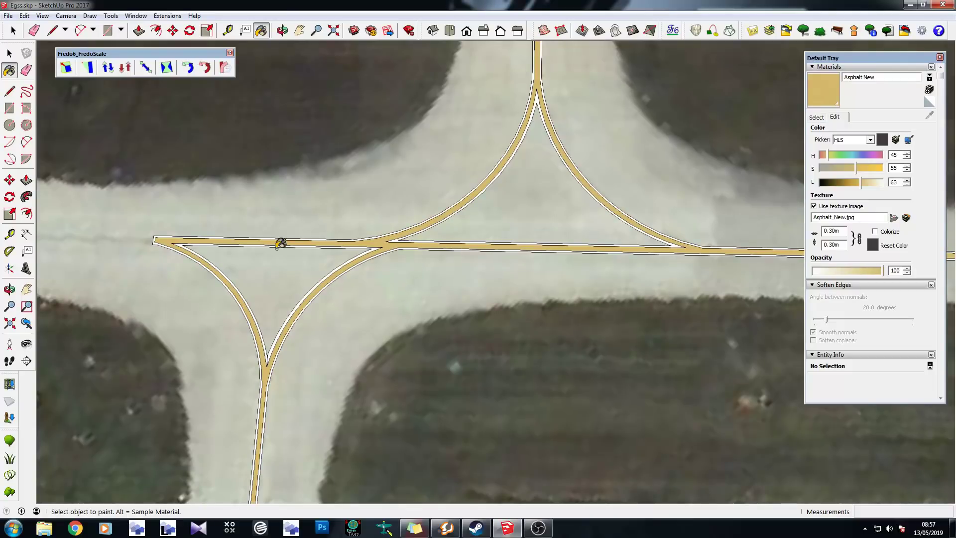
# Paint the markings' outer border and both triangles' inner borders with the dark Asphalt New material from the Asphalt and Concrete collection
pyautogui.scroll(5, 150, 244)
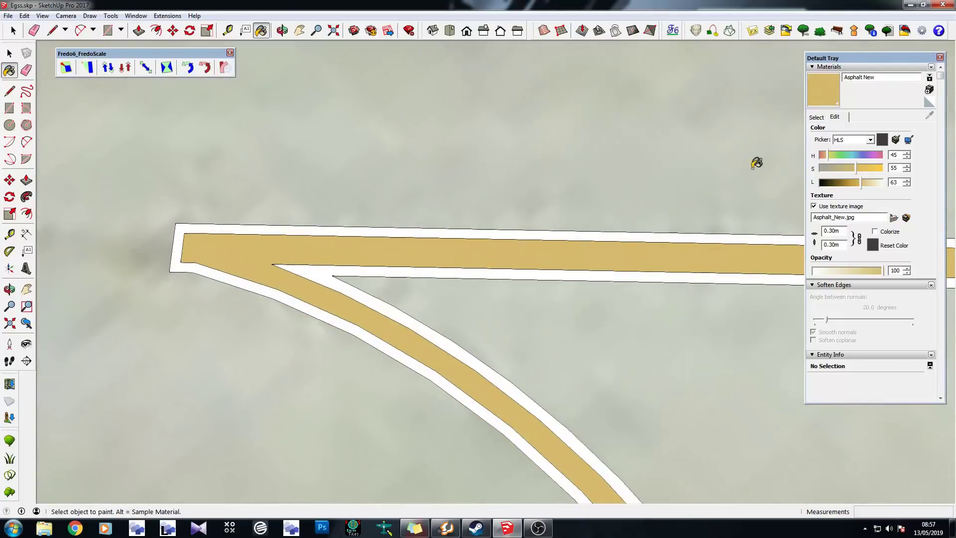
pyautogui.click(817, 117)
pyautogui.click(812, 158)
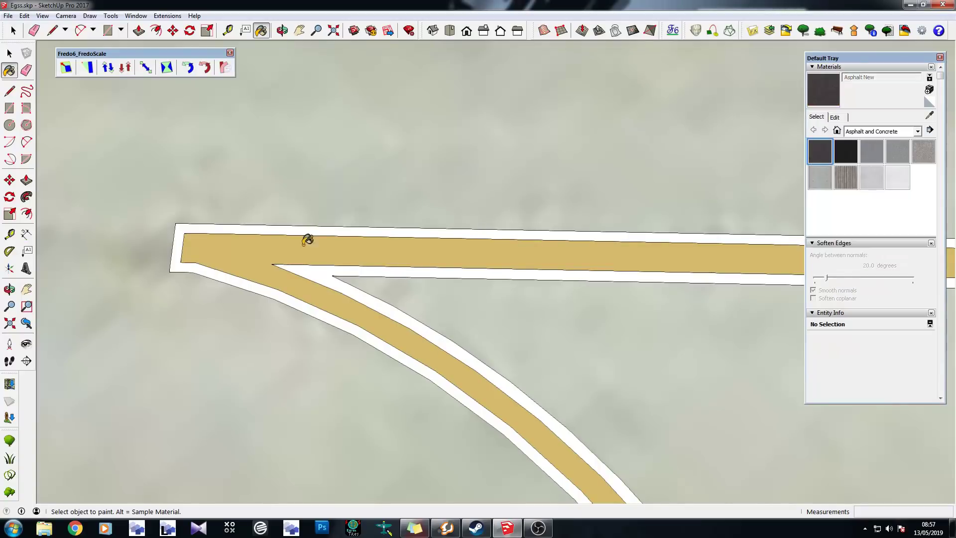
pyautogui.click(269, 226)
pyautogui.click(314, 273)
pyautogui.scroll(-5, 194, 249)
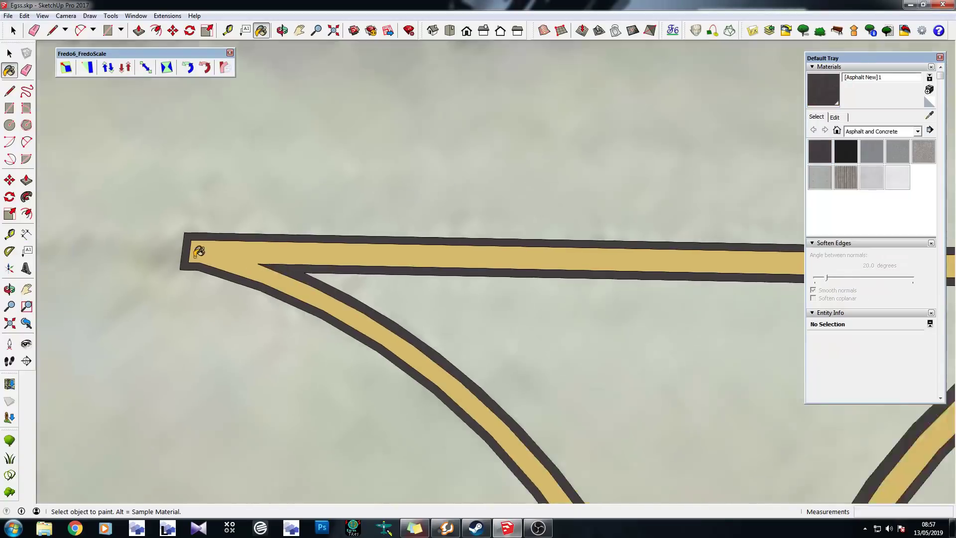
pyautogui.scroll(5, 537, 215)
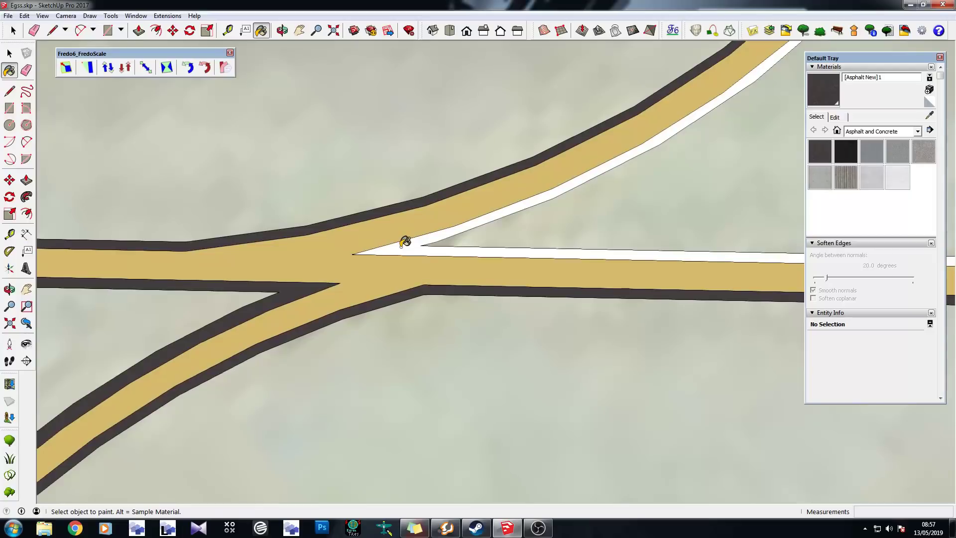
pyautogui.click(405, 241)
# Examine the painted yellow strips and dark borders around both junction triangles from several angles and distances
pyautogui.scroll(-6, 199, 274)
pyautogui.scroll(-3, 261, 249)
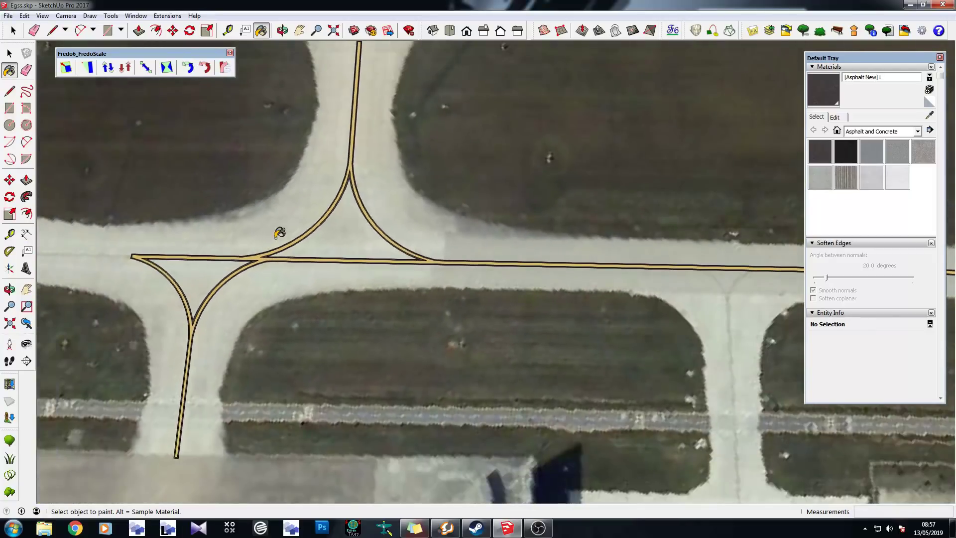
pyautogui.scroll(5, 273, 252)
pyautogui.scroll(4, 497, 279)
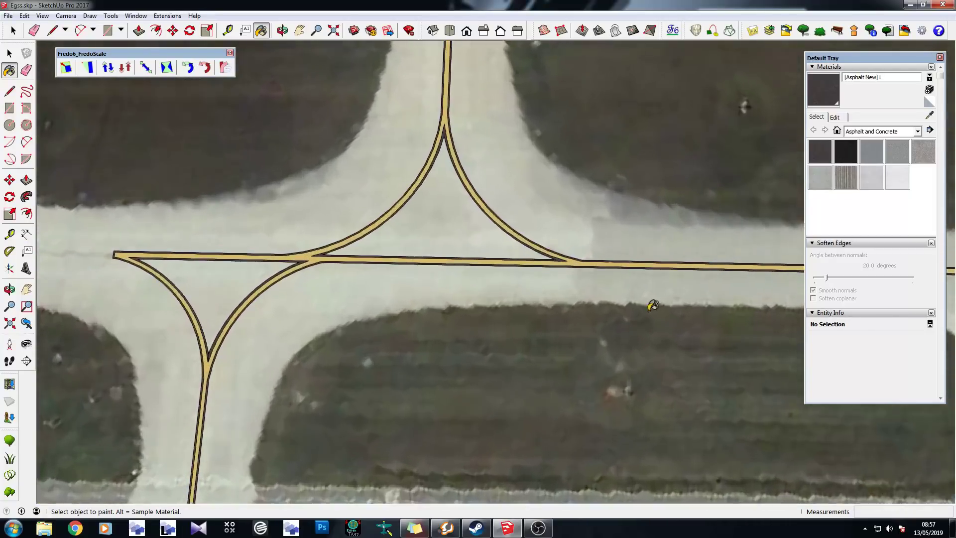
pyautogui.moveTo(623, 312)
pyautogui.mouseDown(button='middle')
pyautogui.moveTo(501, 318)
pyautogui.moveTo(352, 196)
pyautogui.moveTo(331, 145)
pyautogui.moveTo(488, 257)
pyautogui.moveTo(589, 280)
pyautogui.mouseUp(button='middle')
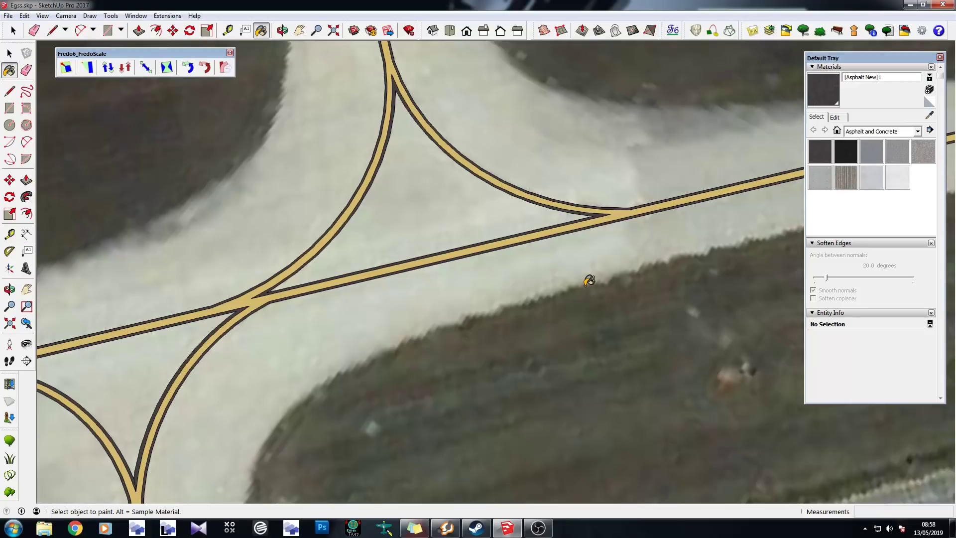
pyautogui.scroll(-3, 440, 264)
pyautogui.scroll(10, 203, 303)
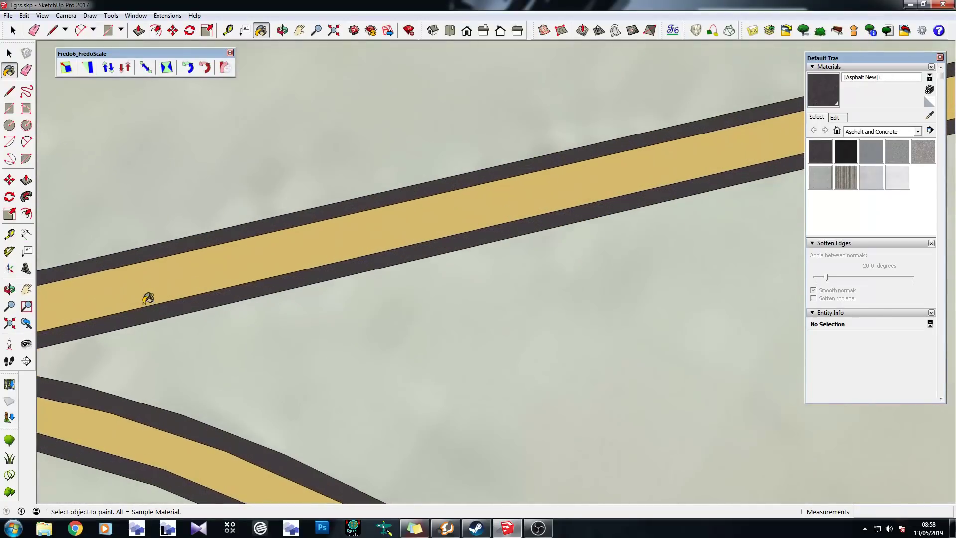
pyautogui.moveTo(148, 298)
pyautogui.mouseDown(button='middle')
pyautogui.moveTo(420, 235)
pyautogui.moveTo(527, 247)
pyautogui.moveTo(573, 185)
pyautogui.moveTo(582, 273)
pyautogui.moveTo(348, 277)
pyautogui.mouseUp(button='middle')
pyautogui.scroll(-5, 386, 249)
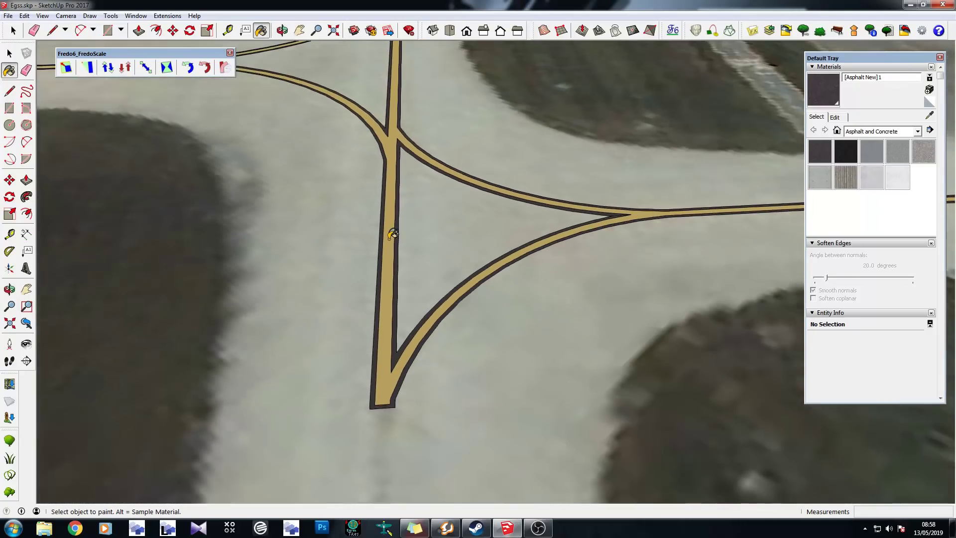
pyautogui.scroll(-5, 393, 234)
pyautogui.moveTo(391, 219); pyautogui.dragTo(337, 358, button='middle')
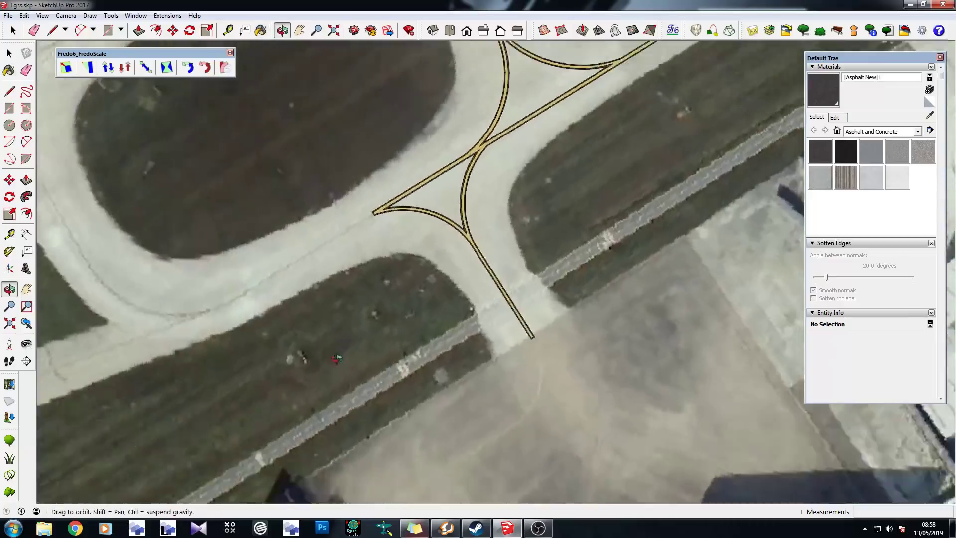
pyautogui.moveTo(336, 358); pyautogui.dragTo(179, 256)
pyautogui.scroll(-5, 170, 236)
pyautogui.scroll(4, 416, 211)
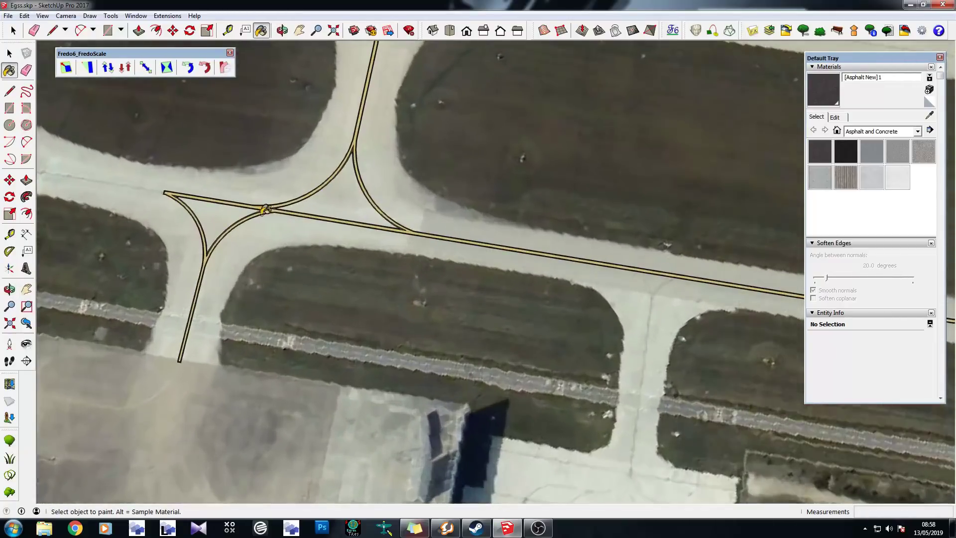
pyautogui.scroll(2, 265, 209)
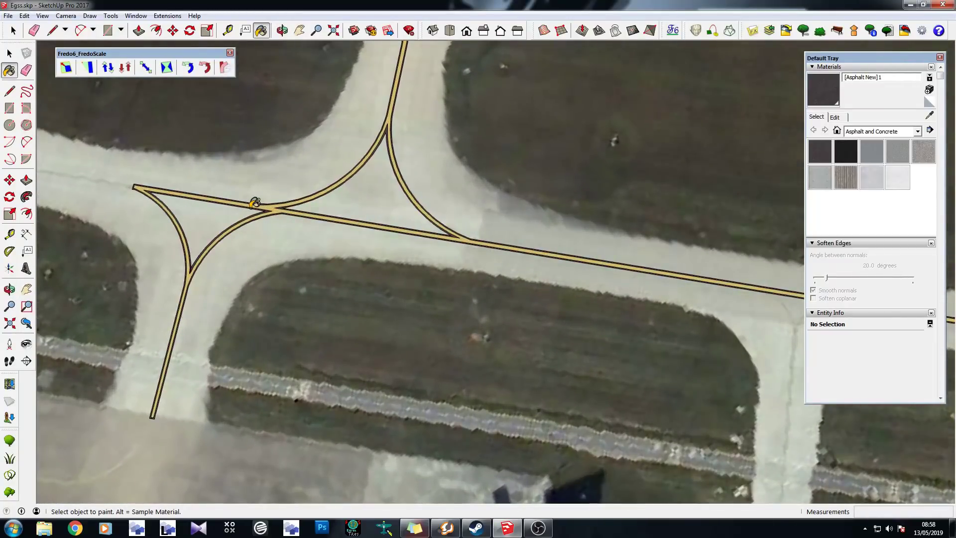
pyautogui.scroll(3, 309, 204)
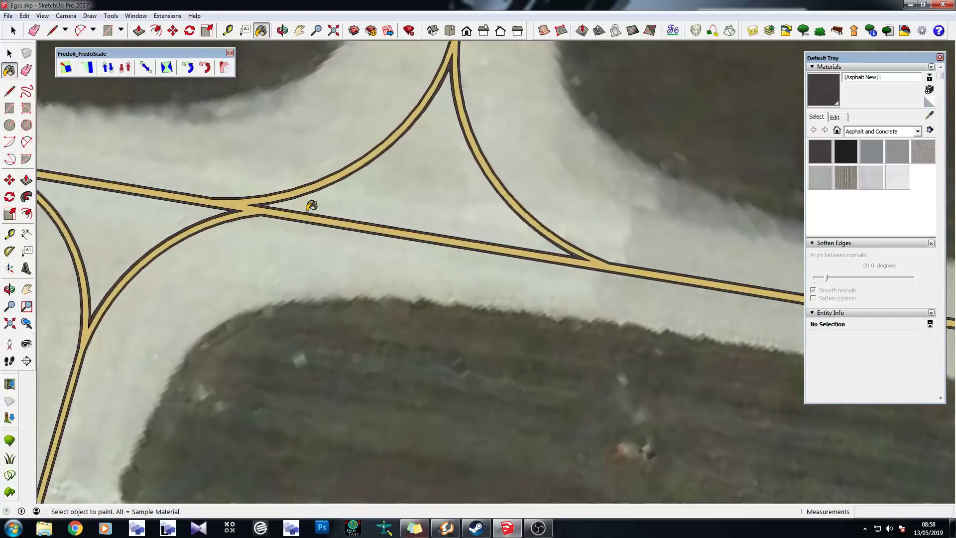
pyautogui.moveTo(392, 254)
pyautogui.mouseDown(button='middle')
pyautogui.moveTo(454, 292)
pyautogui.moveTo(235, 175)
pyautogui.moveTo(348, 277)
pyautogui.moveTo(290, 223)
pyautogui.moveTo(307, 269)
pyautogui.moveTo(302, 262)
pyautogui.mouseUp(button='middle')
pyautogui.scroll(-5, 365, 202)
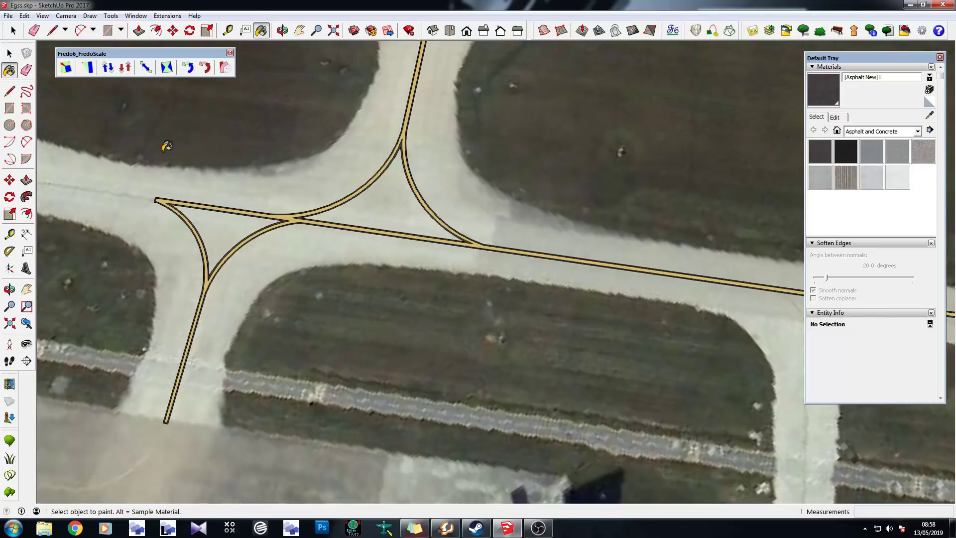
# Reduce the dark asphalt border material's opacity to 78
pyautogui.click(837, 117)
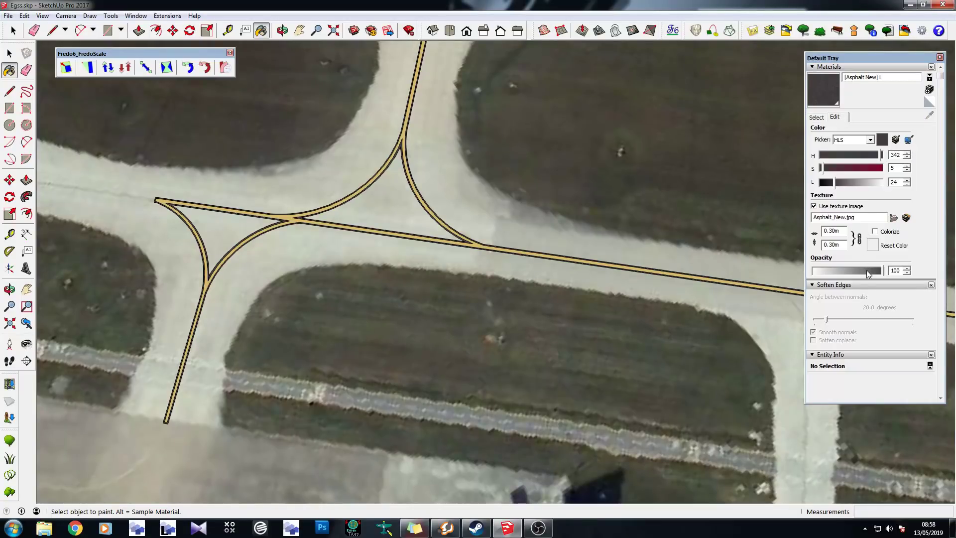
pyautogui.click(867, 271)
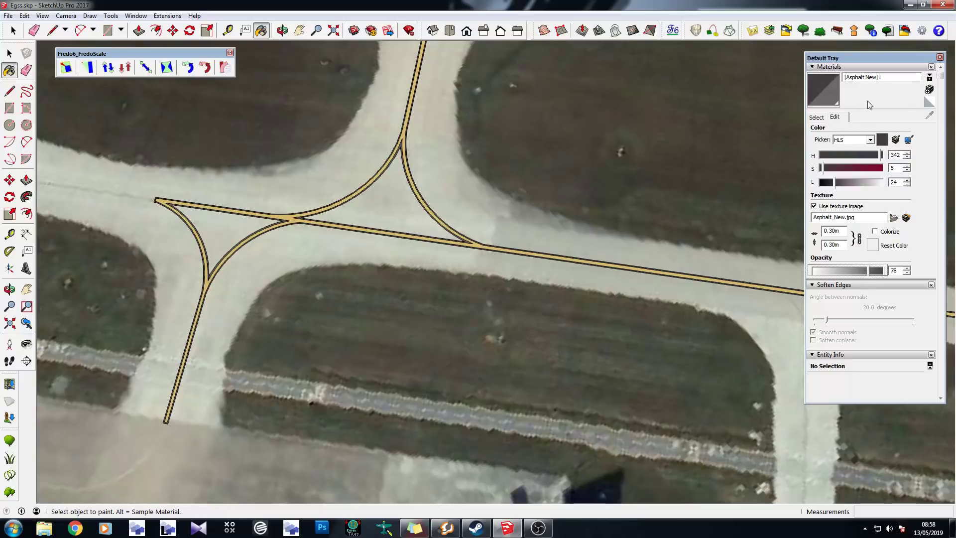
pyautogui.click(816, 117)
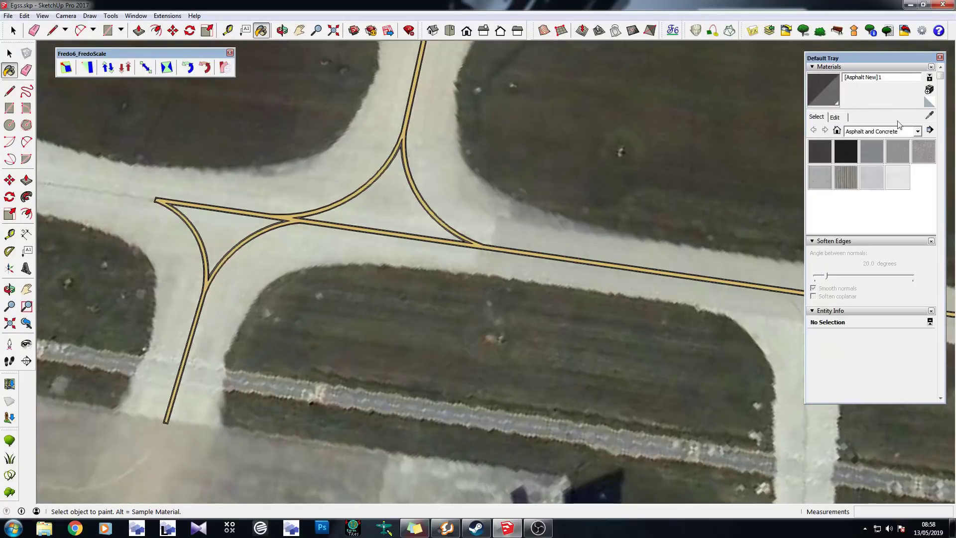
# Sample the yellow material from the central strip and reduce its opacity to 79
pyautogui.click(927, 116)
pyautogui.scroll(3, 283, 206)
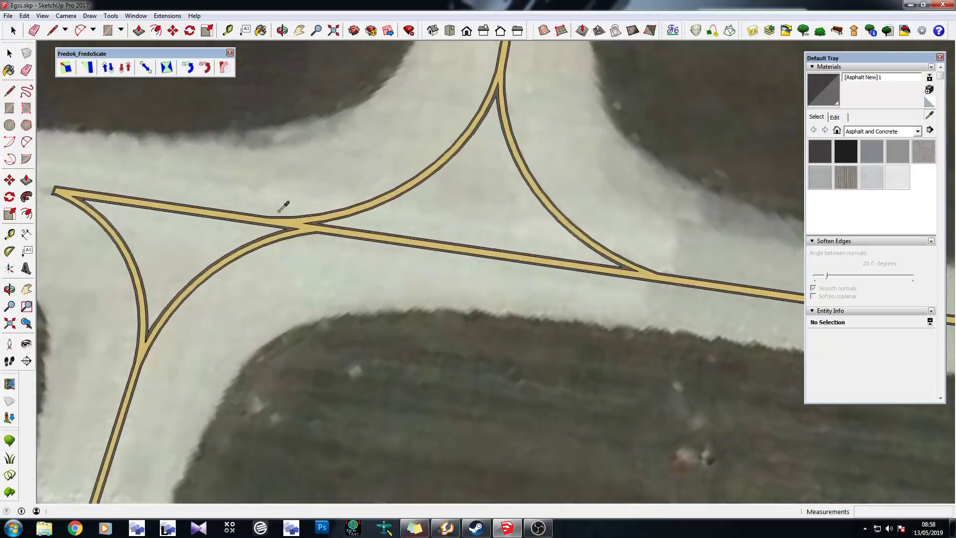
pyautogui.scroll(2, 283, 207)
pyautogui.click(291, 219)
pyautogui.click(834, 118)
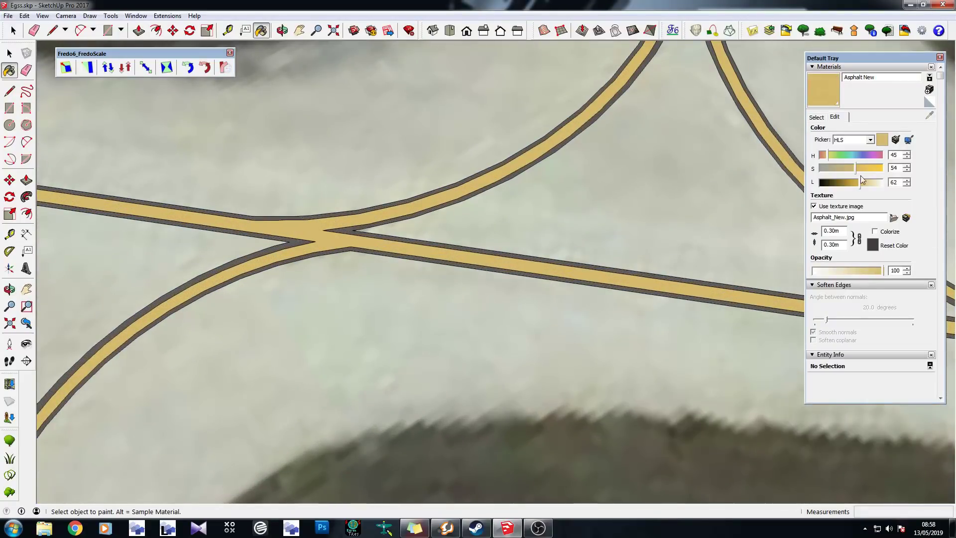
pyautogui.click(869, 273)
# Turn off the display of edges so that the markings show without outlines
pyautogui.moveTo(270, 272)
pyautogui.mouseDown(button='middle')
pyautogui.moveTo(461, 139)
pyautogui.moveTo(402, 237)
pyautogui.moveTo(394, 150)
pyautogui.mouseUp(button='middle')
pyautogui.click(42, 15)
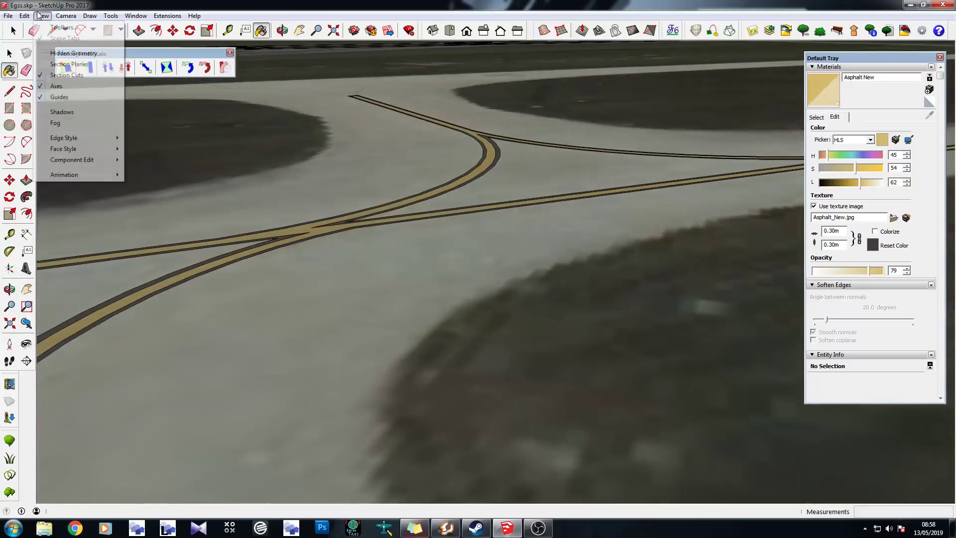
pyautogui.moveTo(74, 137)
pyautogui.click(135, 139)
pyautogui.moveTo(341, 186)
pyautogui.mouseDown(button='middle')
pyautogui.moveTo(367, 195)
pyautogui.moveTo(368, 214)
pyautogui.mouseUp(button='middle')
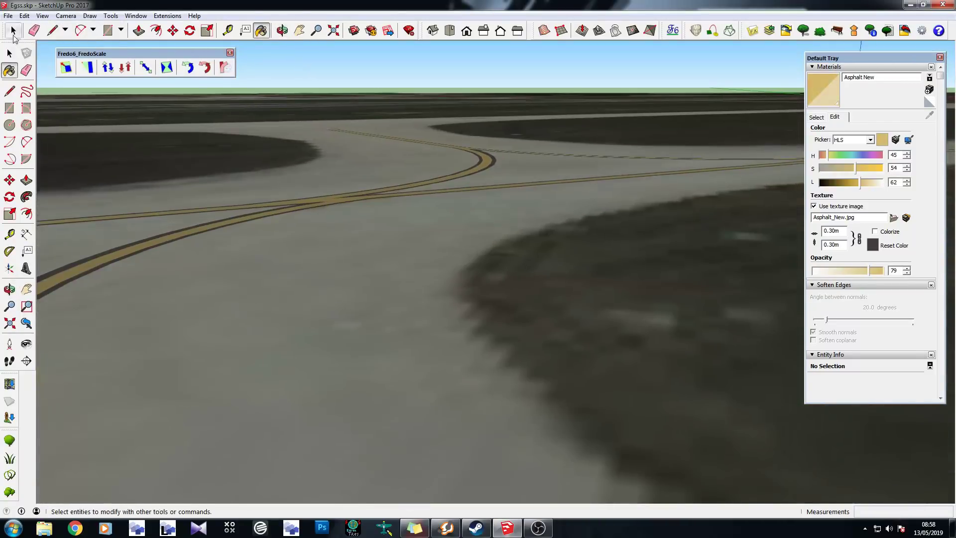
pyautogui.press('space')
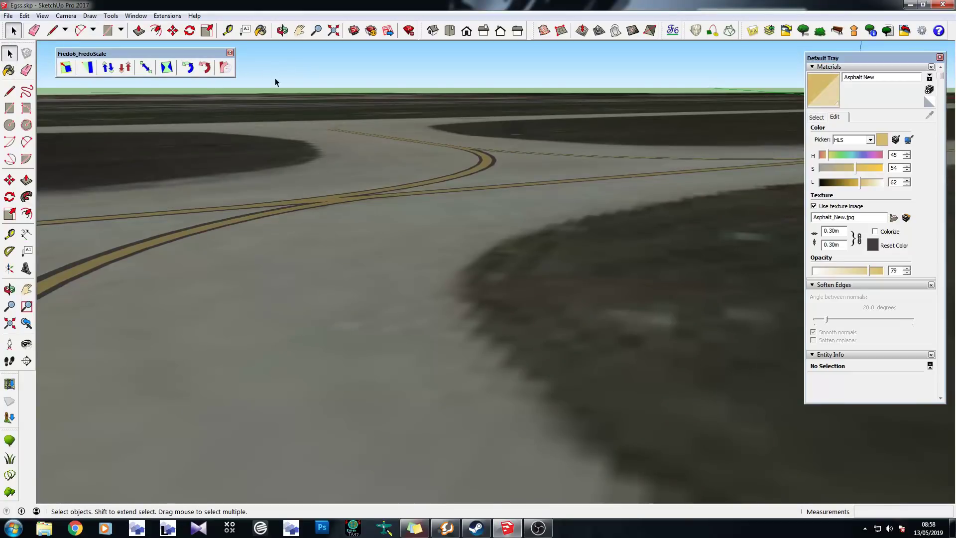
pyautogui.moveTo(292, 82); pyautogui.dragTo(198, 181, button='middle')
pyautogui.scroll(-1, 324, 319)
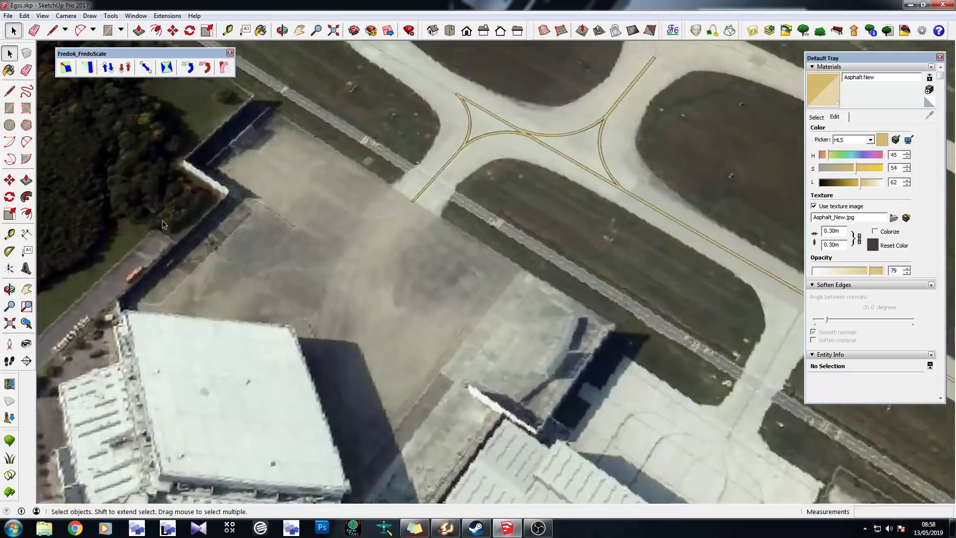
pyautogui.scroll(-2, 198, 181)
pyautogui.scroll(10, 324, 156)
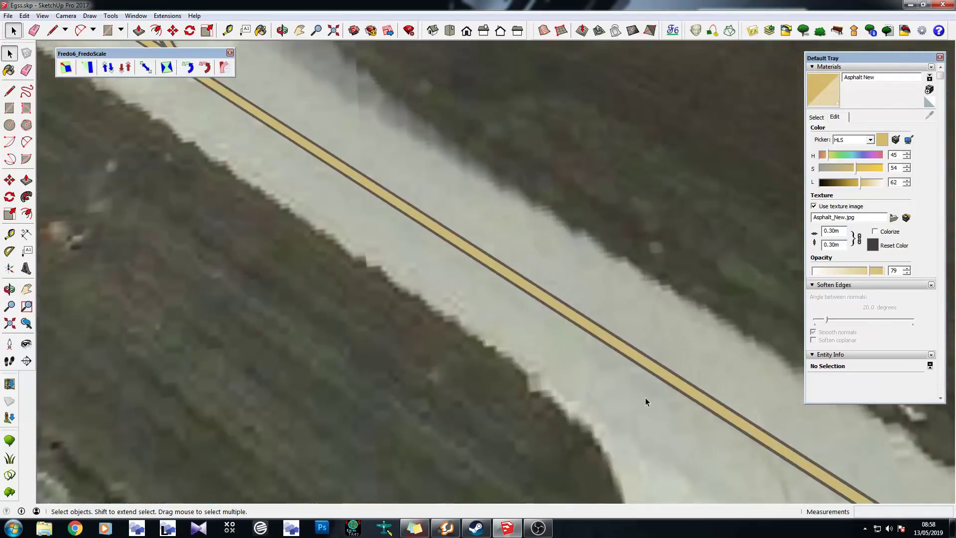
# Examine the centreline strips and junction curves without outlines, both close up and from farther away
pyautogui.moveTo(646, 398)
pyautogui.mouseDown(button='middle')
pyautogui.moveTo(361, 218)
pyautogui.moveTo(655, 380)
pyautogui.moveTo(653, 394)
pyautogui.mouseUp(button='middle')
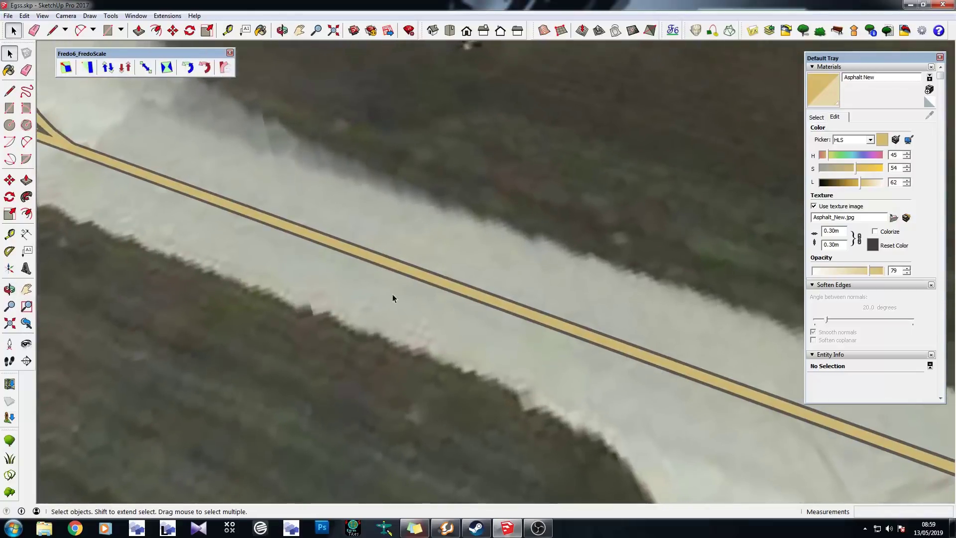
pyautogui.moveTo(387, 283); pyautogui.dragTo(435, 371, button='middle')
pyautogui.scroll(10, 361, 326)
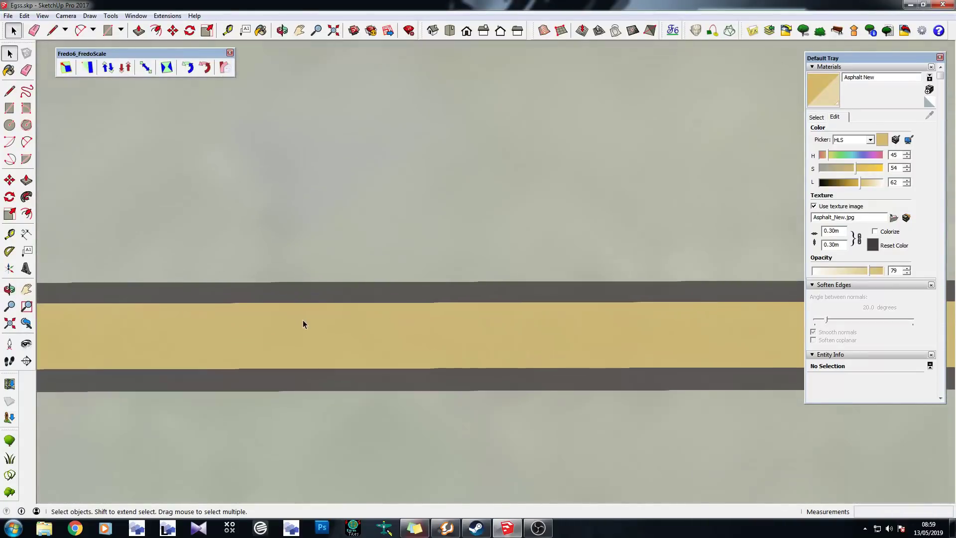
pyautogui.scroll(-5, 359, 324)
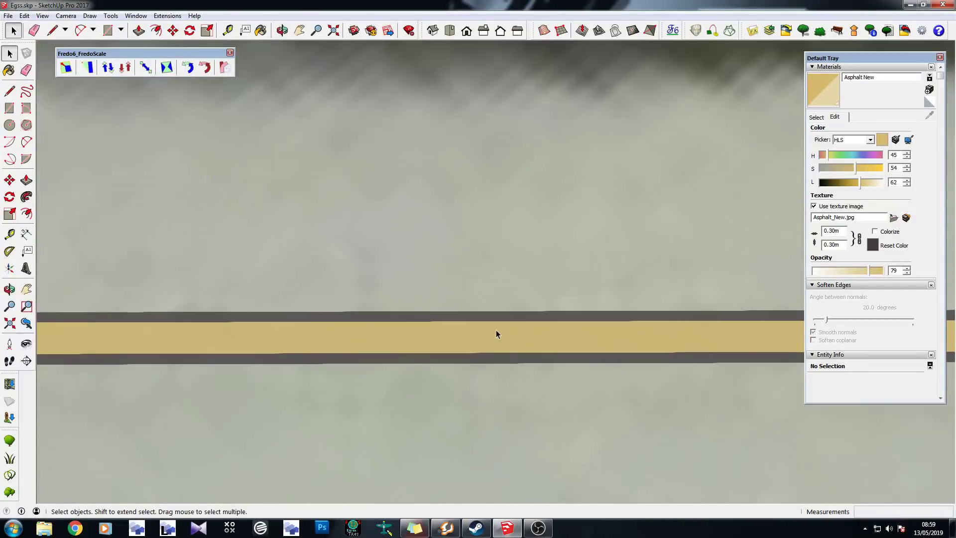
pyautogui.scroll(-3, 496, 330)
pyautogui.scroll(-2, 228, 332)
pyautogui.scroll(-2, 464, 346)
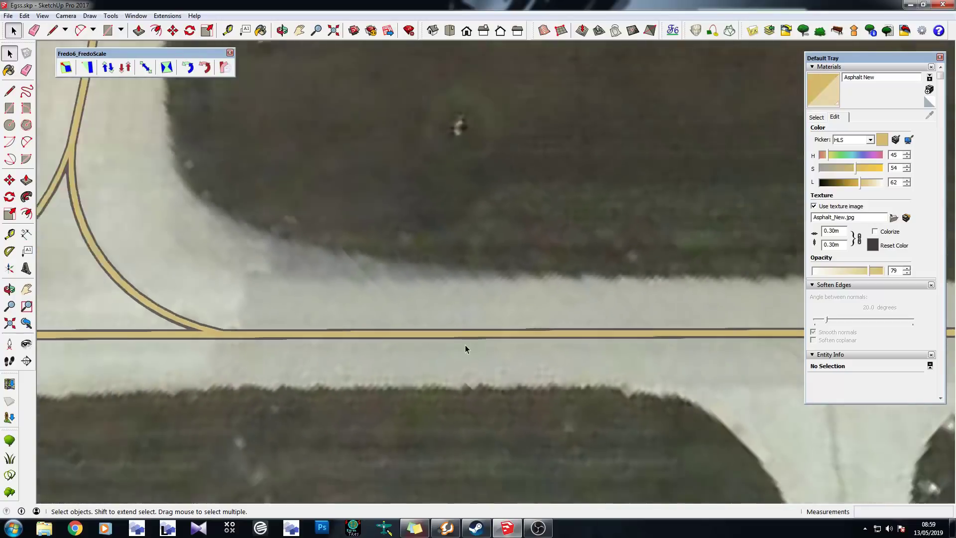
pyautogui.moveTo(394, 367); pyautogui.dragTo(399, 344, button='middle')
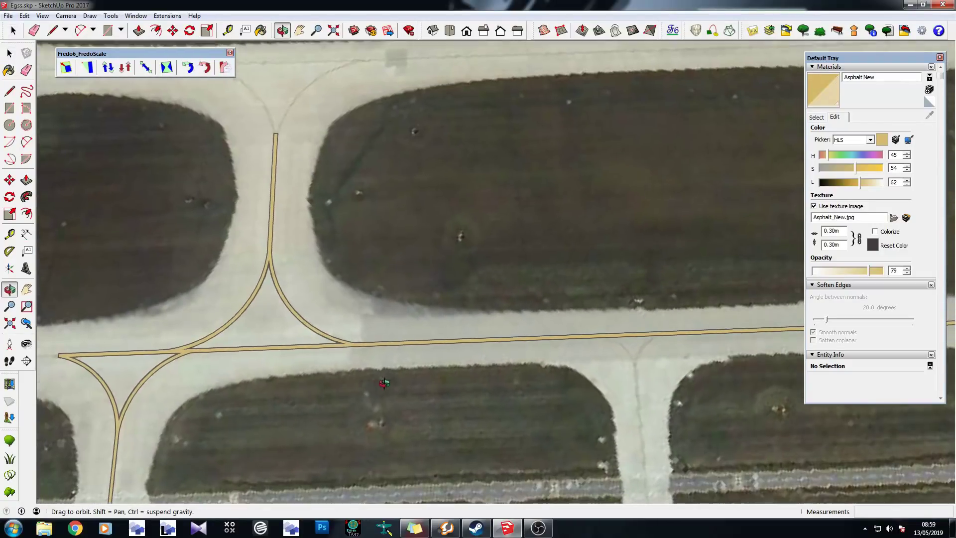
pyautogui.scroll(3, 280, 361)
pyautogui.scroll(3, 440, 349)
pyautogui.scroll(5, 467, 382)
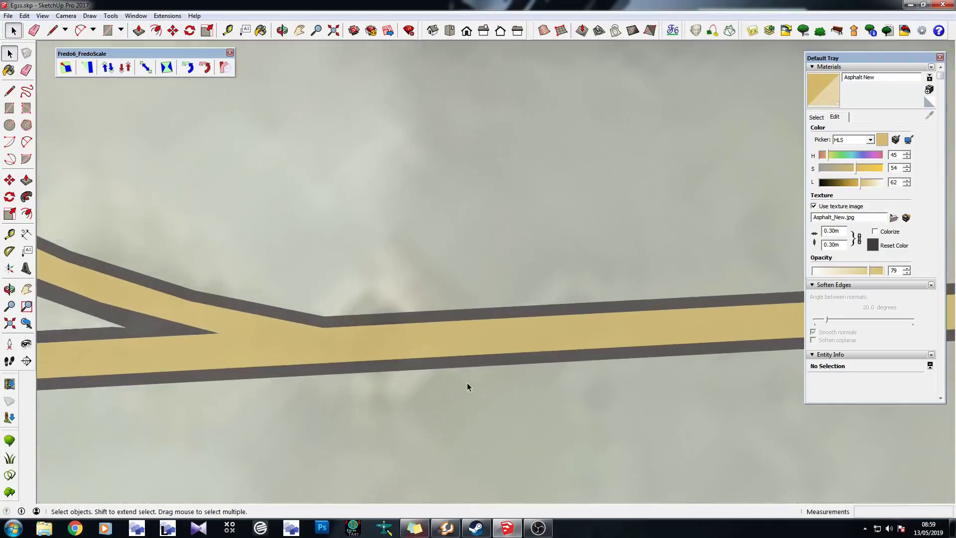
pyautogui.moveTo(668, 410); pyautogui.dragTo(570, 275, button='middle')
pyautogui.scroll(-6, 572, 254)
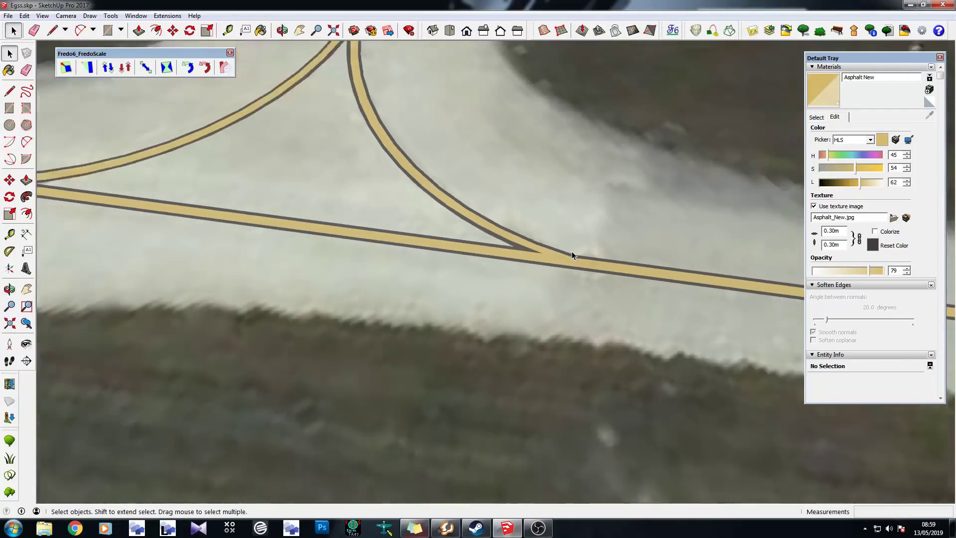
pyautogui.moveTo(364, 230); pyautogui.dragTo(386, 270, button='middle')
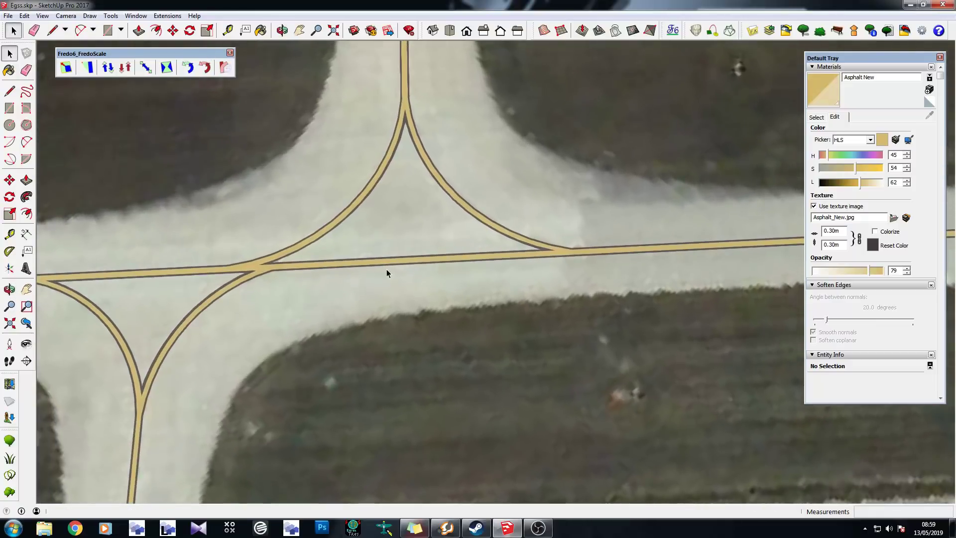
# Unhide the hidden concrete slab surface over the taxiways
pyautogui.click(41, 16)
pyautogui.moveTo(23, 18)
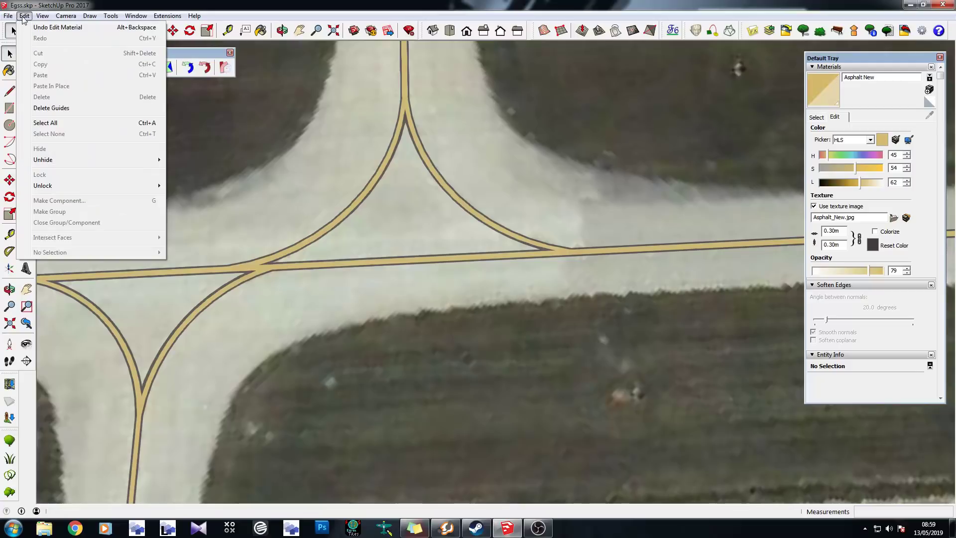
pyautogui.click(209, 187)
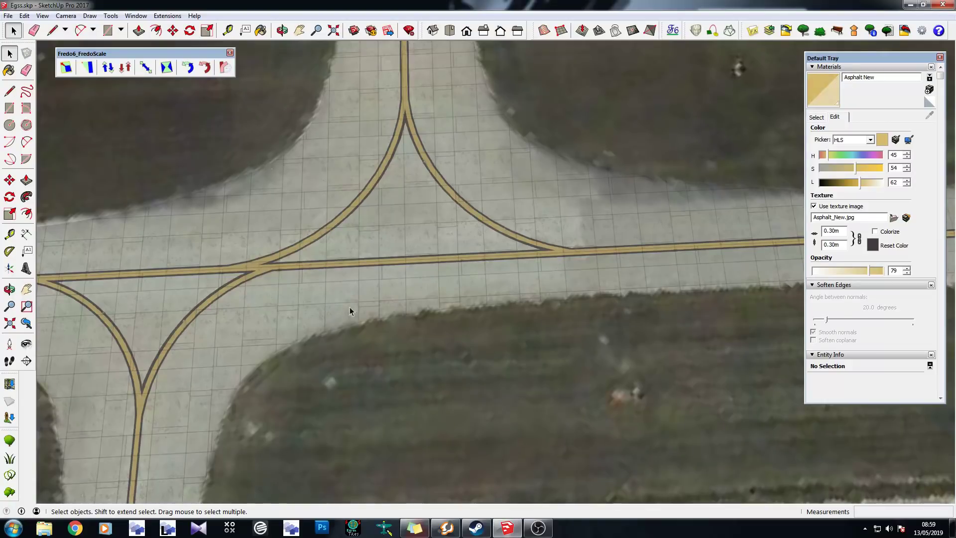
# Turn the display of edges back on for the whole model
pyautogui.scroll(-5, 352, 309)
pyautogui.click(43, 15)
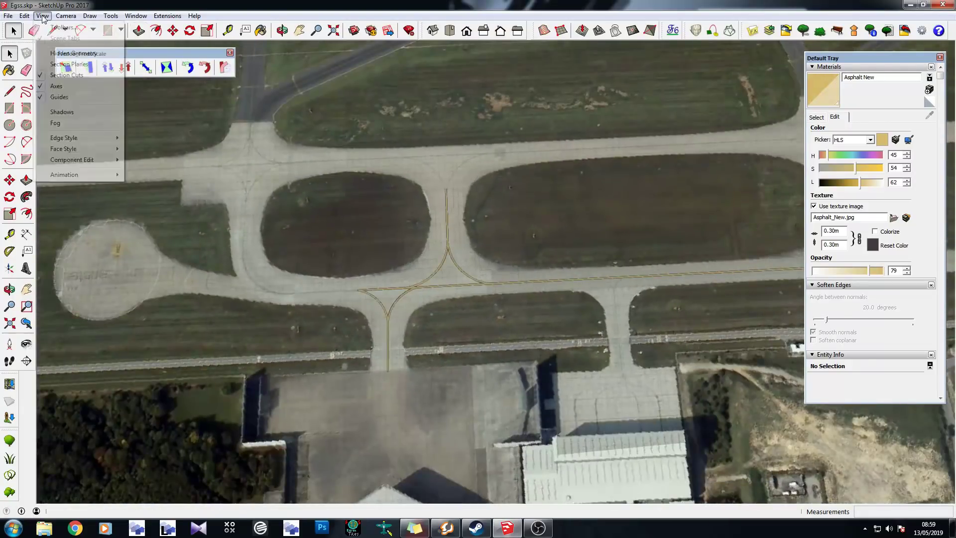
pyautogui.moveTo(74, 142)
pyautogui.click(159, 140)
pyautogui.scroll(-6, 207, 212)
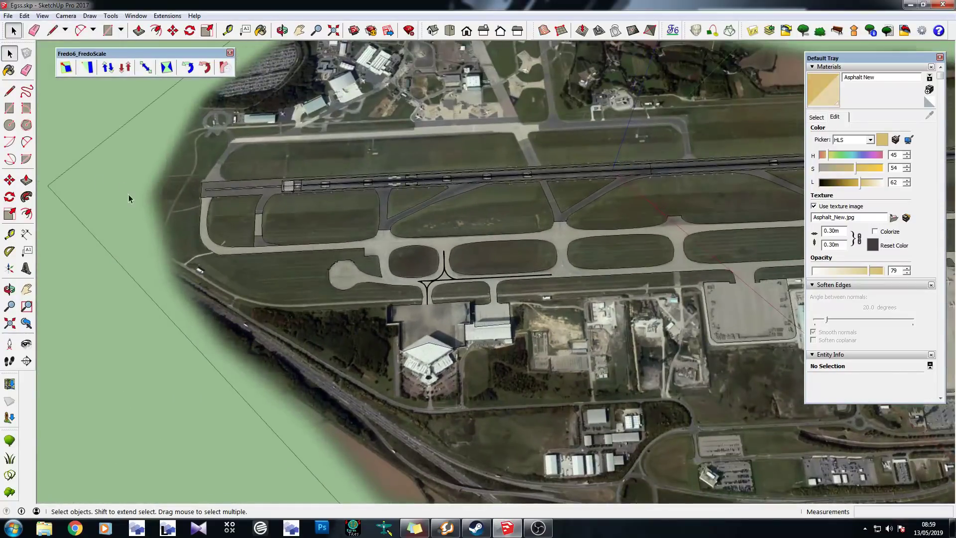
# Inspect the stacked layers by selecting the outer ground group, the group with the taxiway outlines and an edge of the centreline marking
pyautogui.click(129, 198)
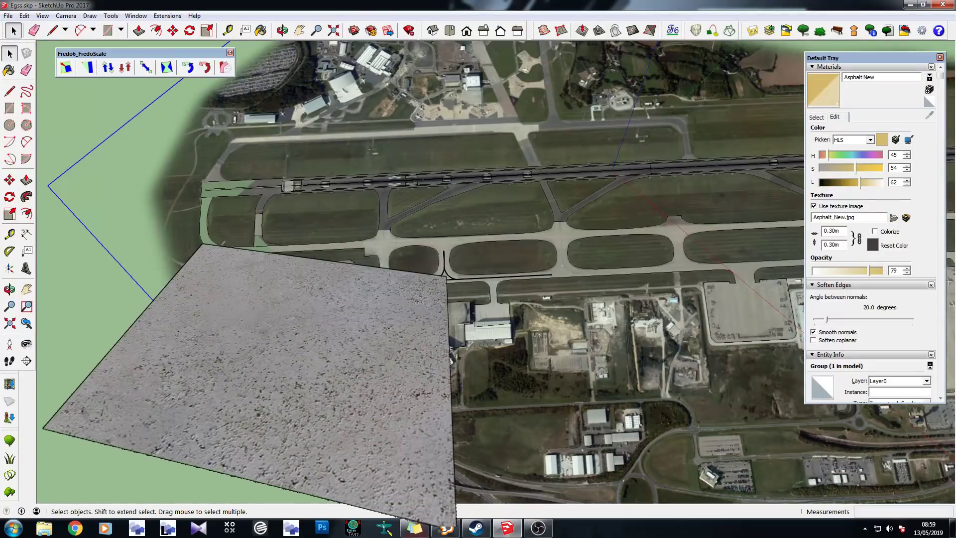
pyautogui.click(299, 252)
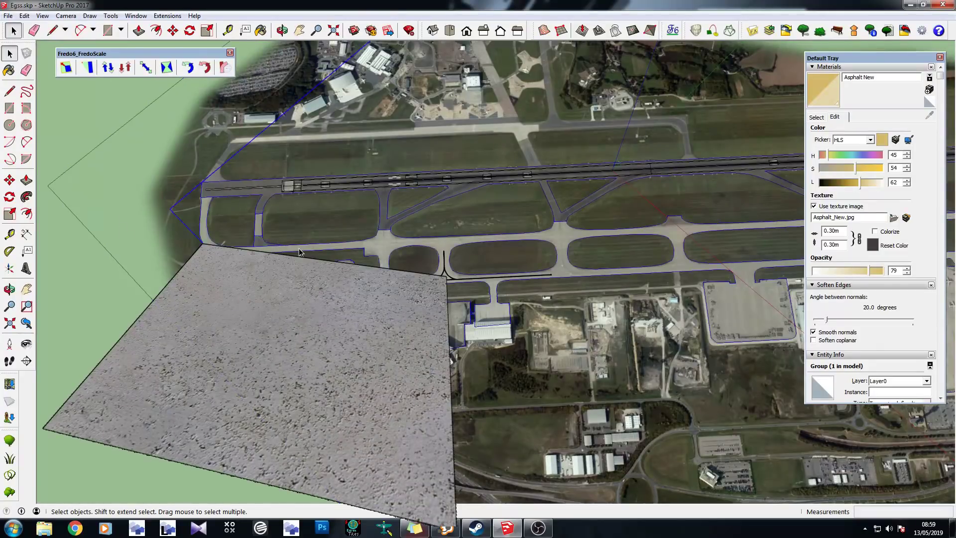
pyautogui.click(463, 276)
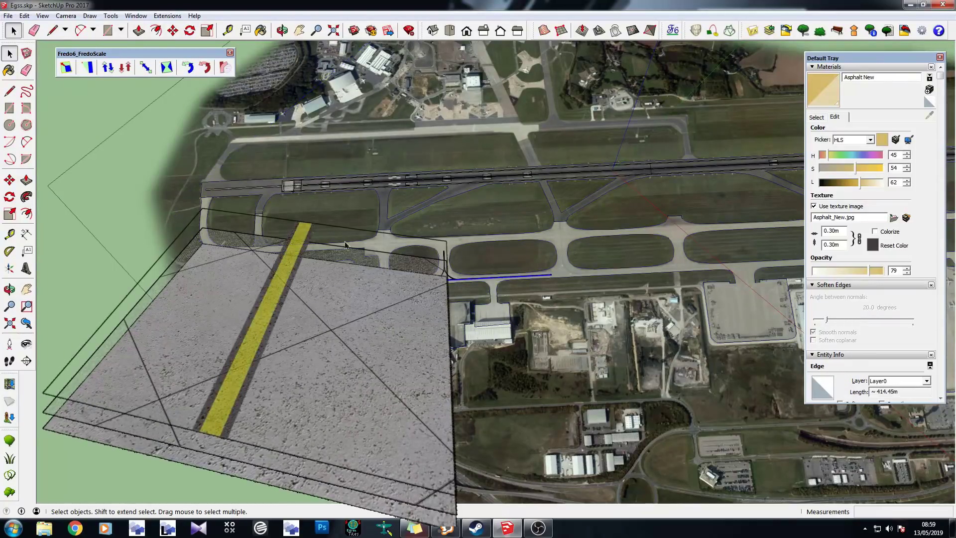
pyautogui.click(91, 312)
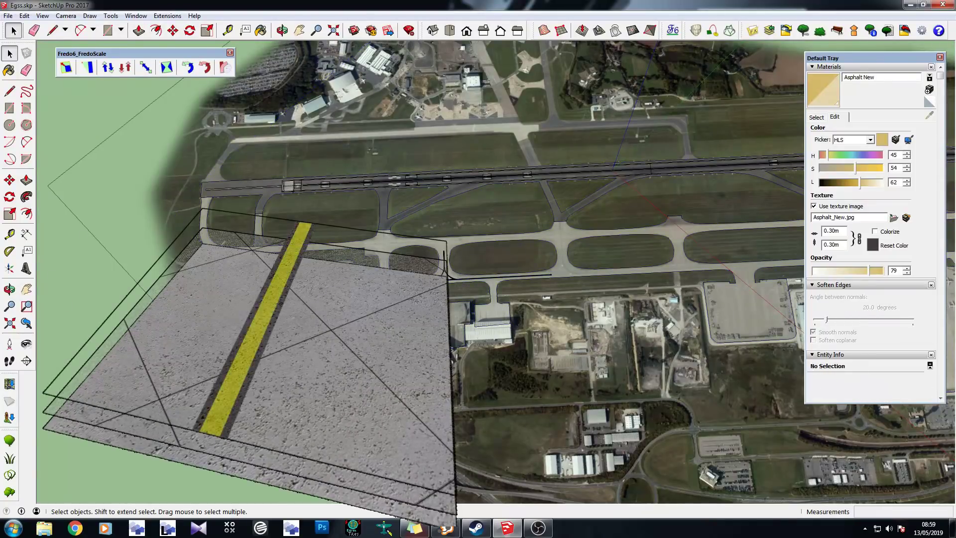
pyautogui.click(147, 194)
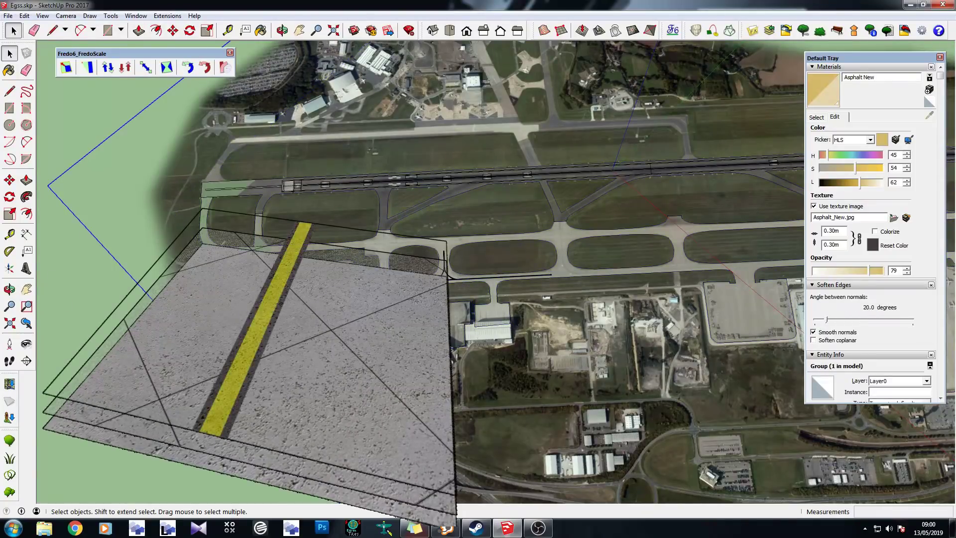
# Check which geometry forms the markings by selecting the junction curve and strip, and compare it with the ground group beneath
pyautogui.scroll(3, 415, 234)
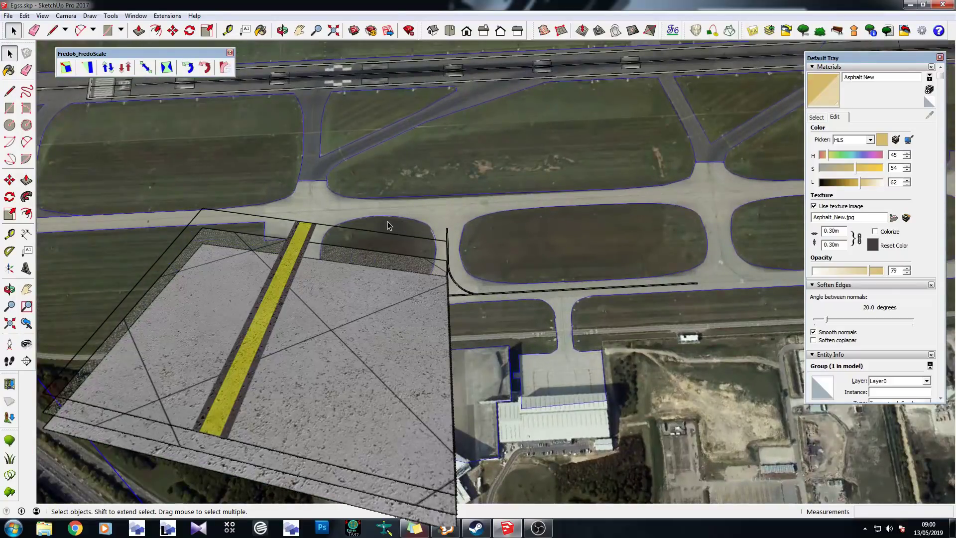
pyautogui.moveTo(381, 222); pyautogui.dragTo(686, 282)
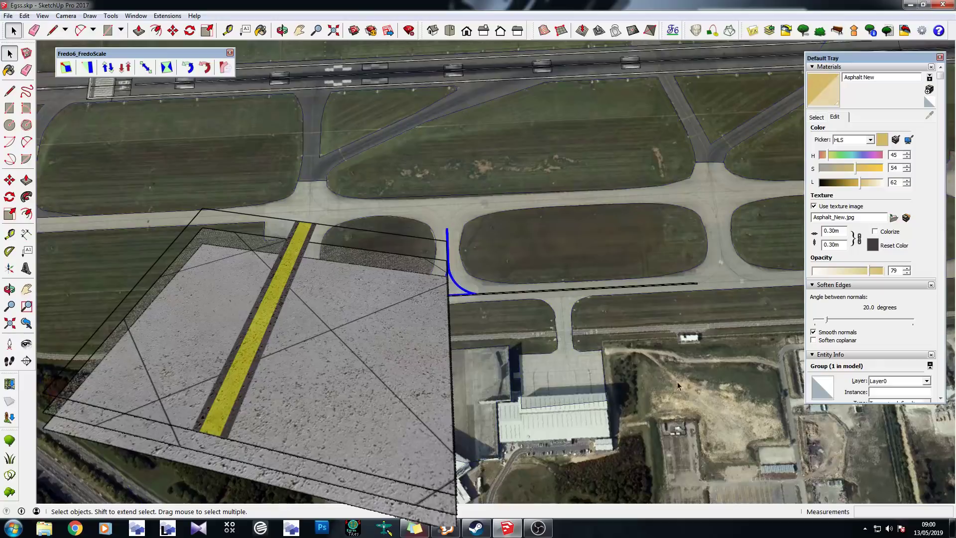
pyautogui.click(568, 255)
pyautogui.scroll(-2, 567, 253)
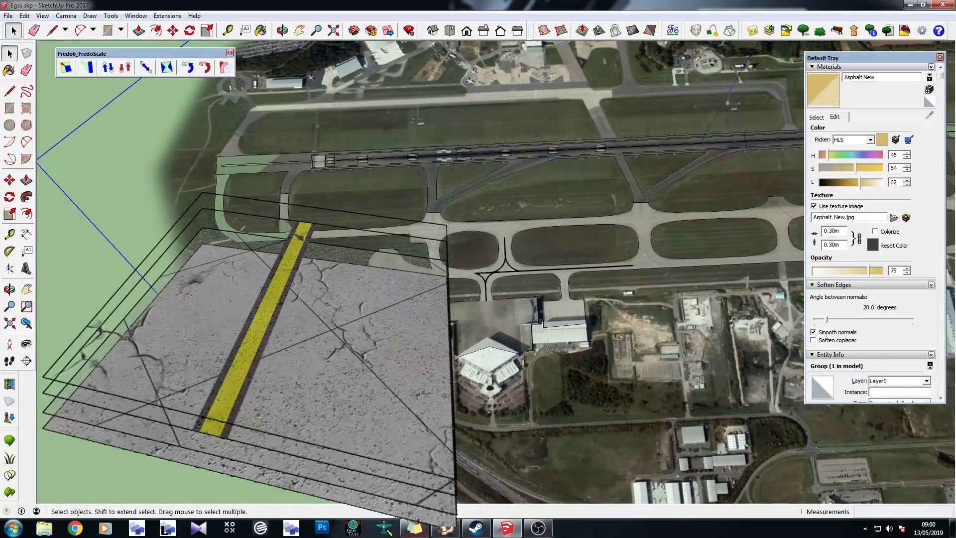
pyautogui.doubleClick(567, 252)
# Inspect the complete set of markings and the group with the taxiway outlines by selecting each, view the airfield obliquely and clear the selection
pyautogui.scroll(1, 564, 251)
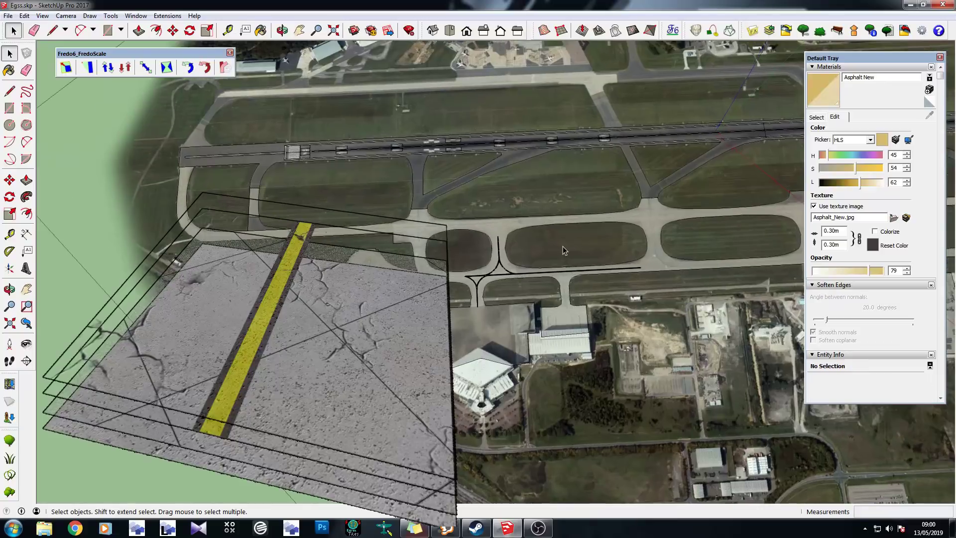
pyautogui.scroll(2, 134, 194)
pyautogui.click(120, 163)
pyautogui.scroll(-2, 123, 165)
pyautogui.scroll(5, 559, 252)
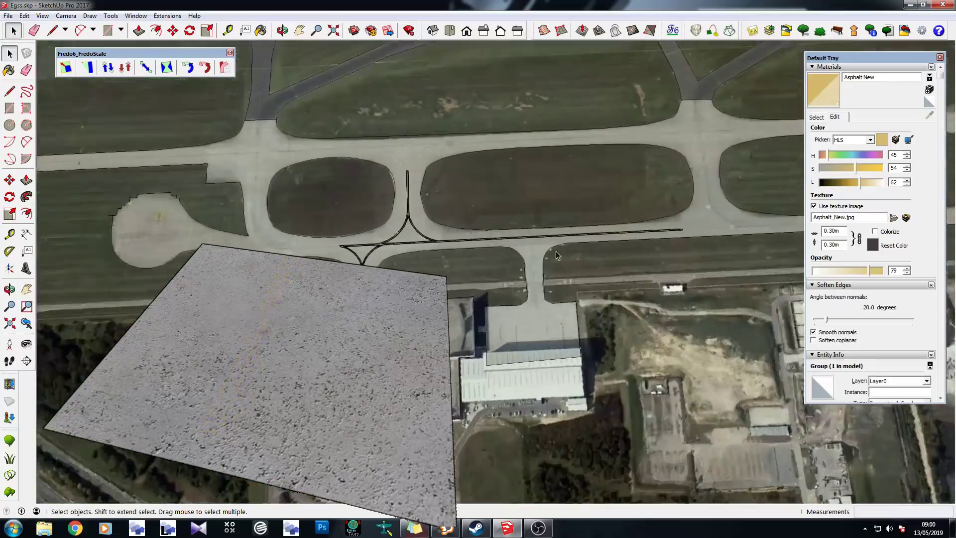
pyautogui.moveTo(182, 112); pyautogui.dragTo(776, 266)
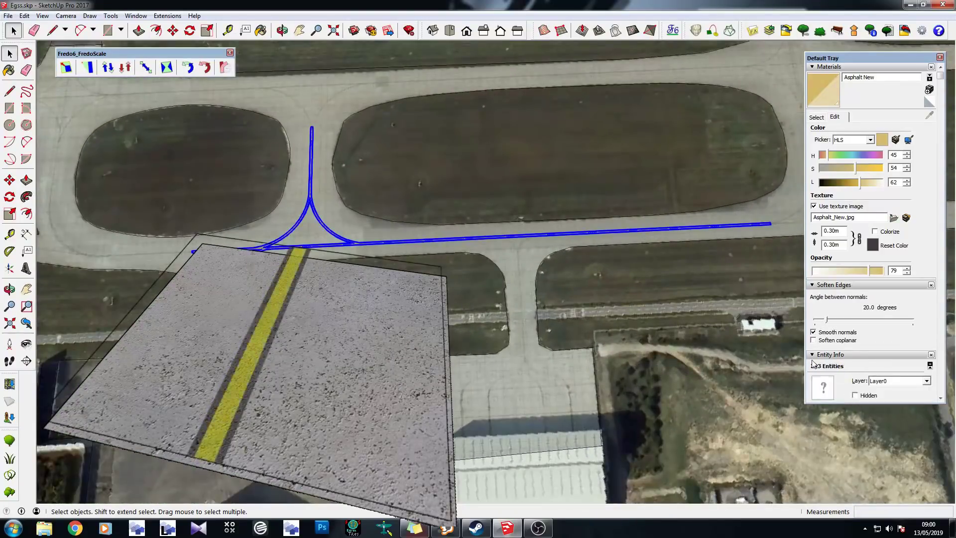
pyautogui.click(340, 103)
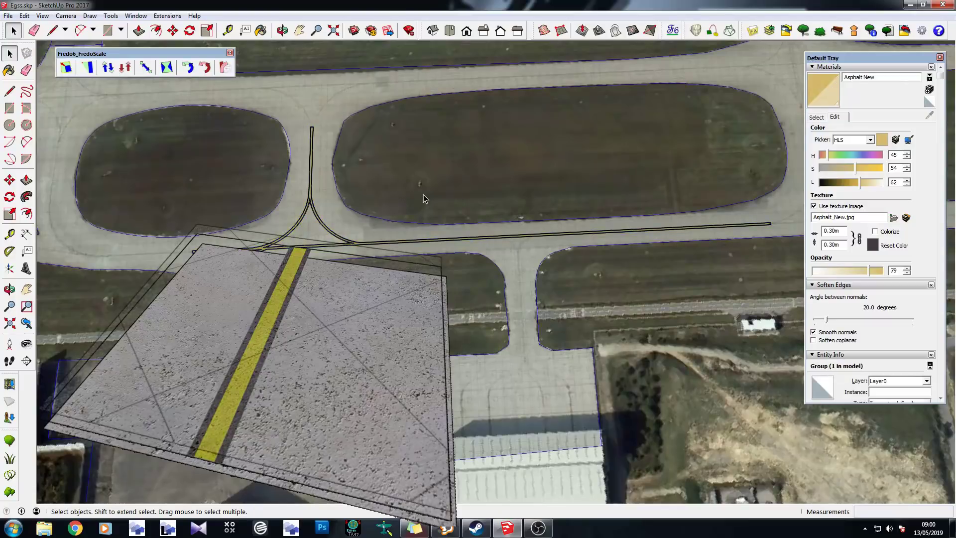
pyautogui.scroll(-3, 427, 198)
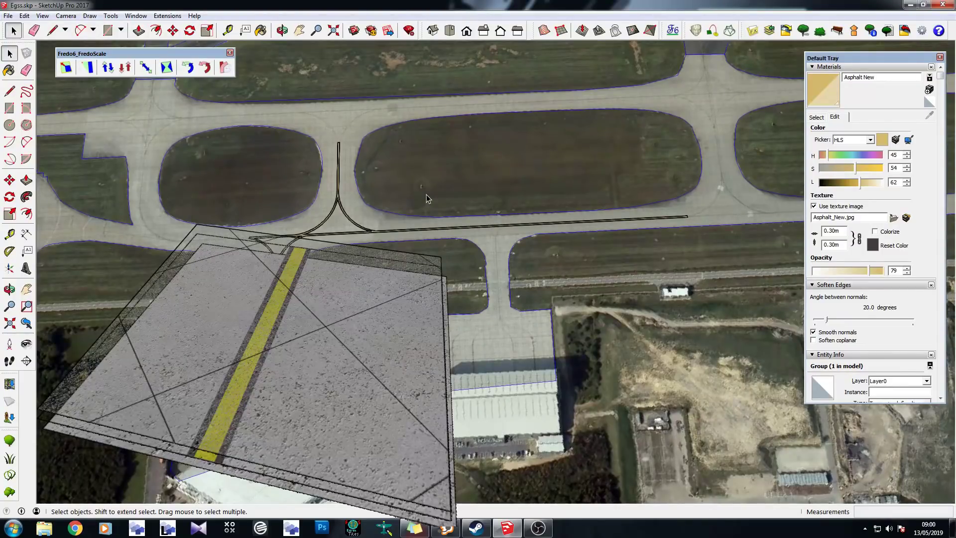
pyautogui.moveTo(427, 198); pyautogui.dragTo(73, 104, button='middle')
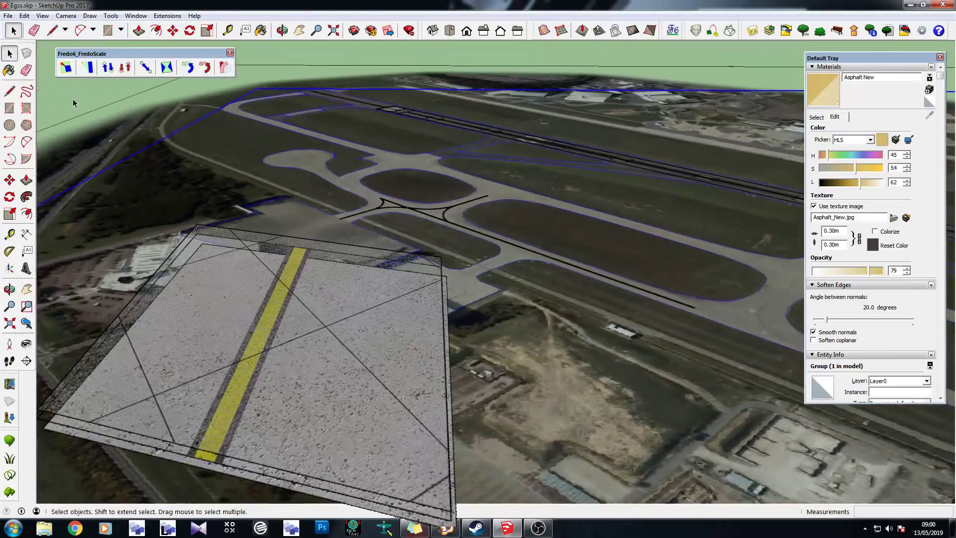
pyautogui.click(78, 102)
pyautogui.moveTo(268, 164); pyautogui.dragTo(476, 439, button='middle')
# Examine how the concrete slab joints and surface texture show through the yellow strips and dark borders at the junctions and along the main taxiway
pyautogui.scroll(-3, 475, 438)
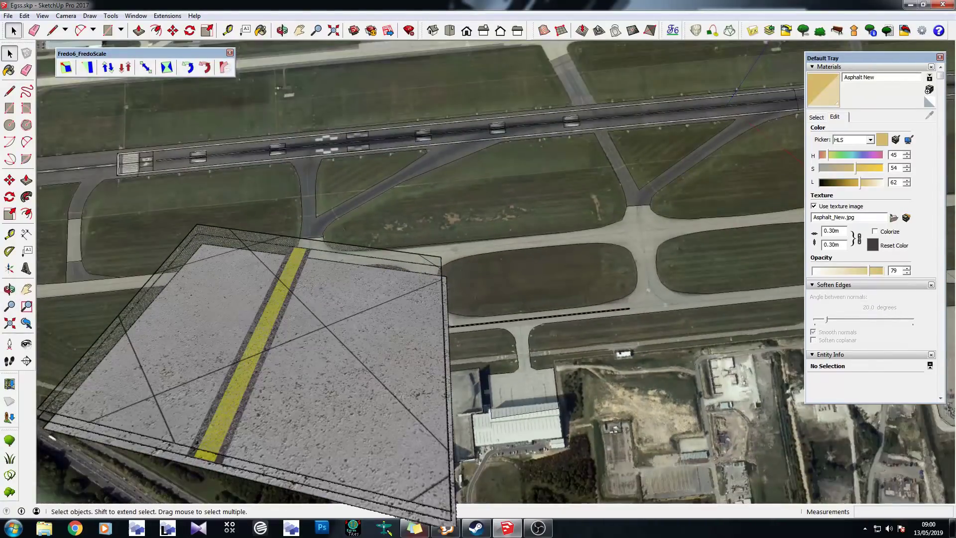
pyautogui.scroll(-2, 468, 349)
pyautogui.scroll(3, 393, 338)
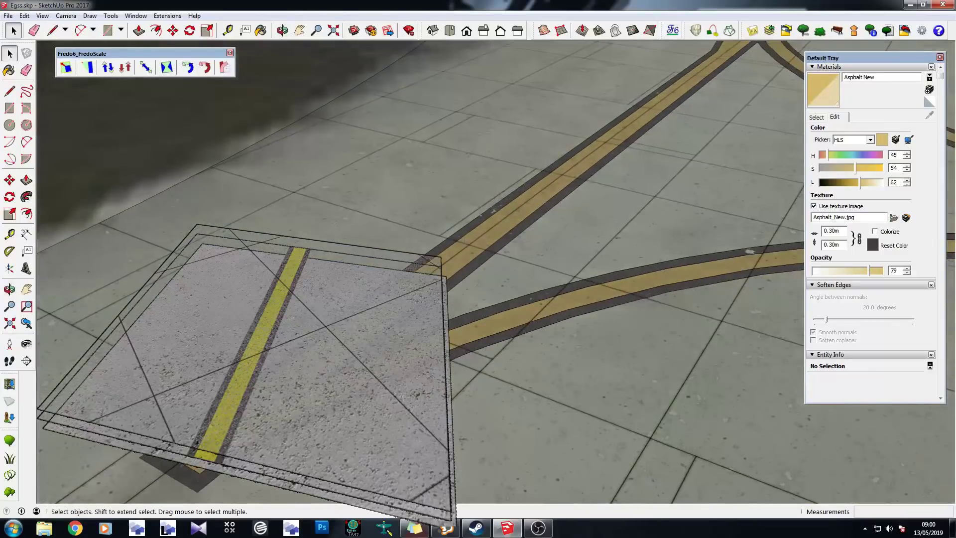
pyautogui.moveTo(309, 308)
pyautogui.mouseDown(button='middle')
pyautogui.moveTo(214, 487)
pyautogui.moveTo(169, 480)
pyautogui.mouseUp(button='middle')
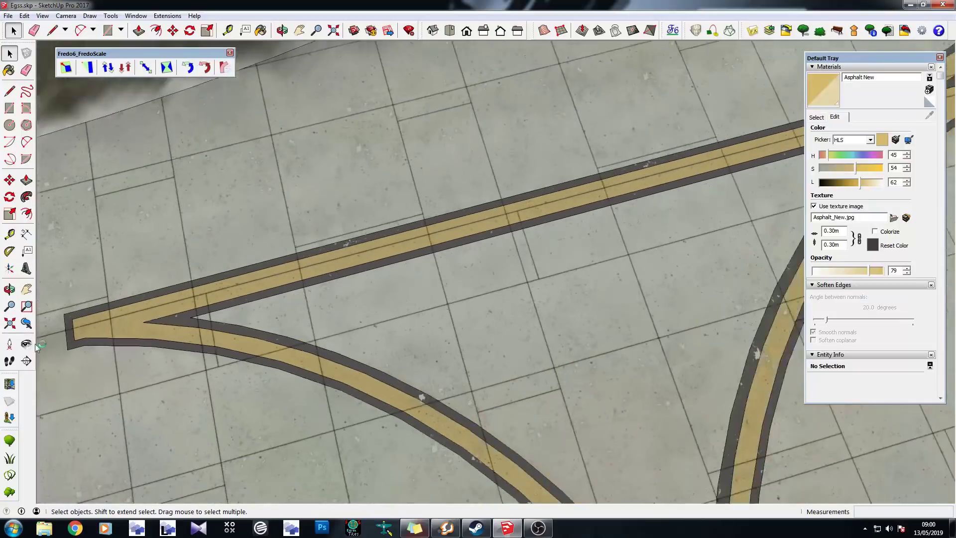
pyautogui.scroll(-8, 37, 346)
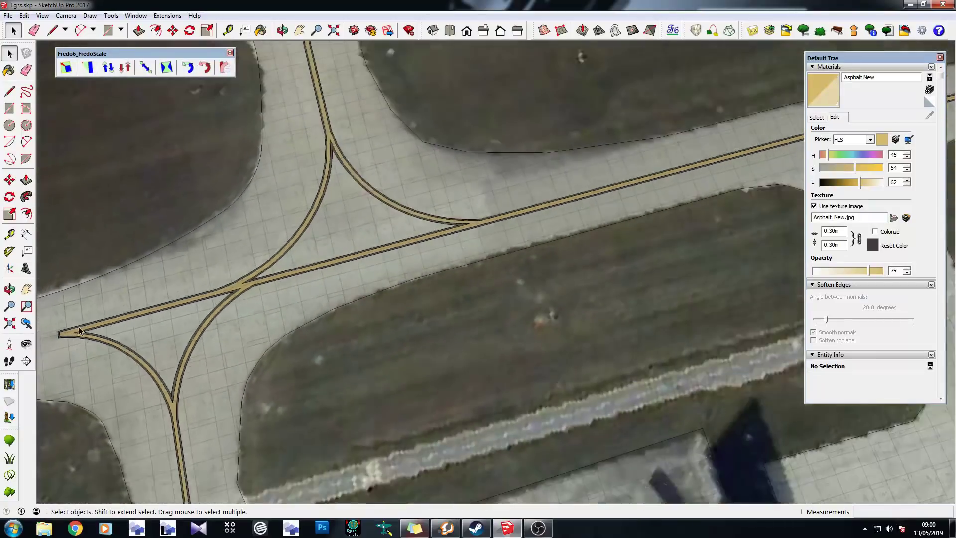
pyautogui.scroll(10, 403, 208)
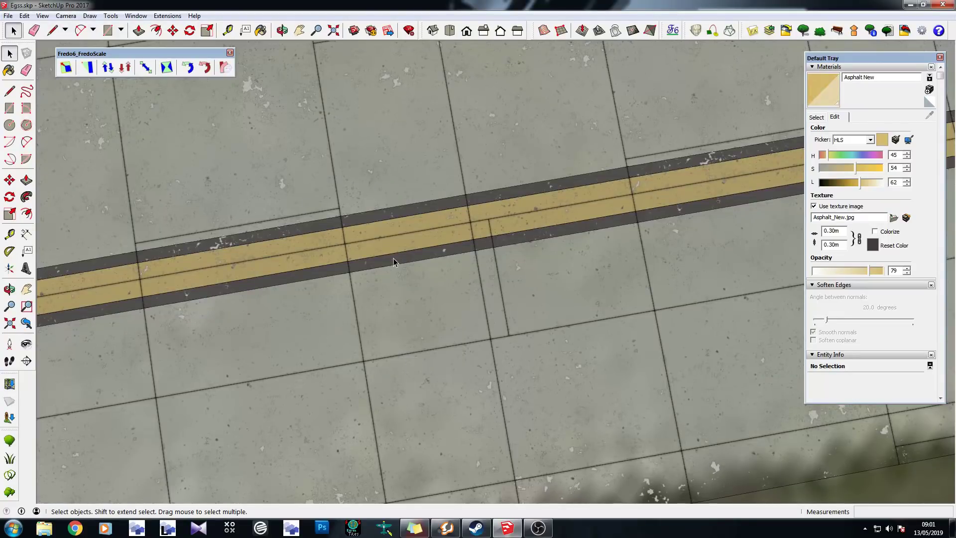
pyautogui.scroll(3, 370, 252)
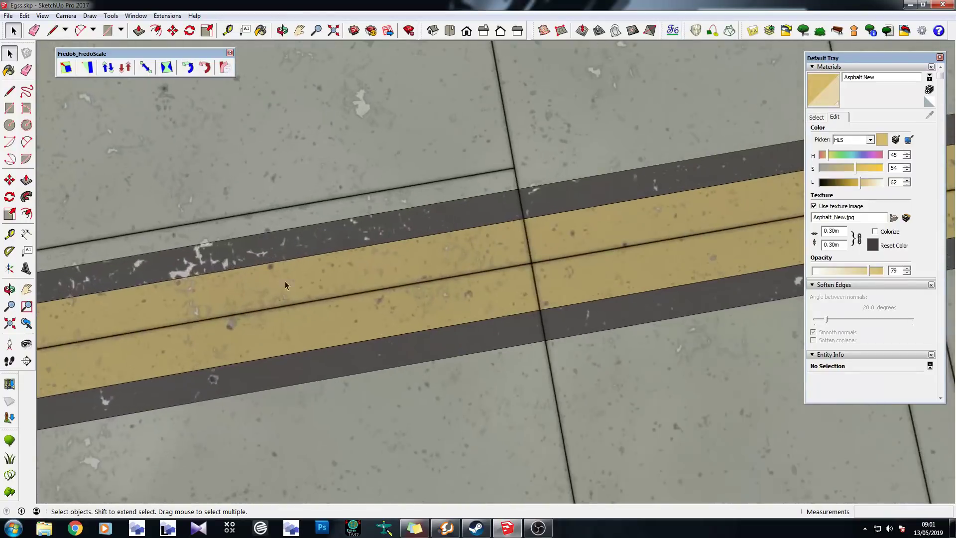
pyautogui.moveTo(284, 281); pyautogui.dragTo(298, 102, button='middle')
pyautogui.scroll(-2, 300, 102)
pyautogui.scroll(-4, 268, 253)
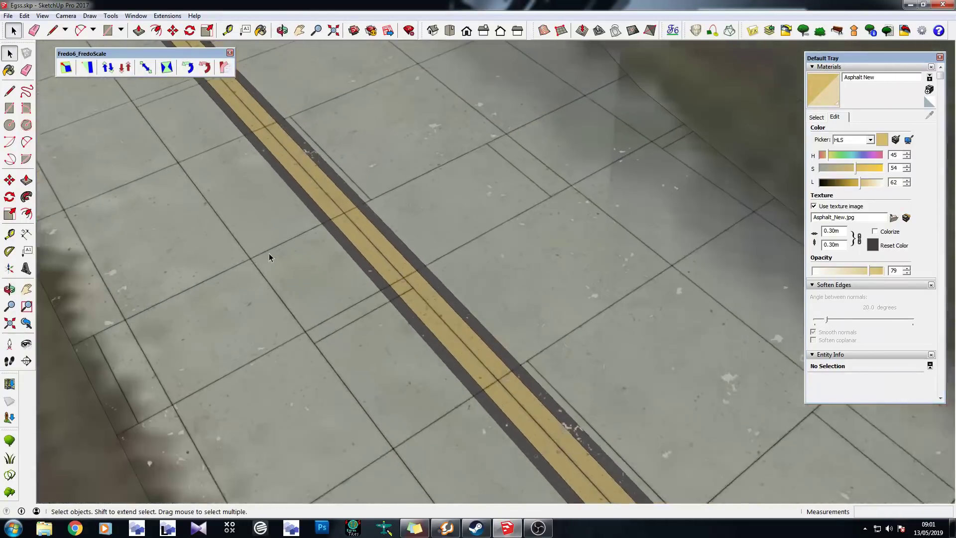
pyautogui.moveTo(258, 235); pyautogui.dragTo(173, 93, button='middle')
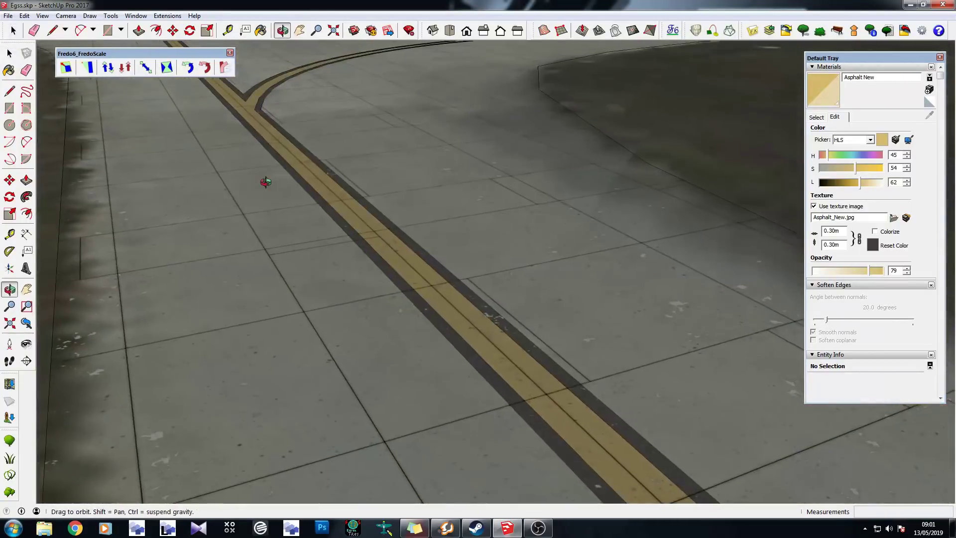
pyautogui.moveTo(267, 181); pyautogui.dragTo(226, 205, button='middle')
pyautogui.scroll(-1, 265, 190)
pyautogui.scroll(-8, 266, 185)
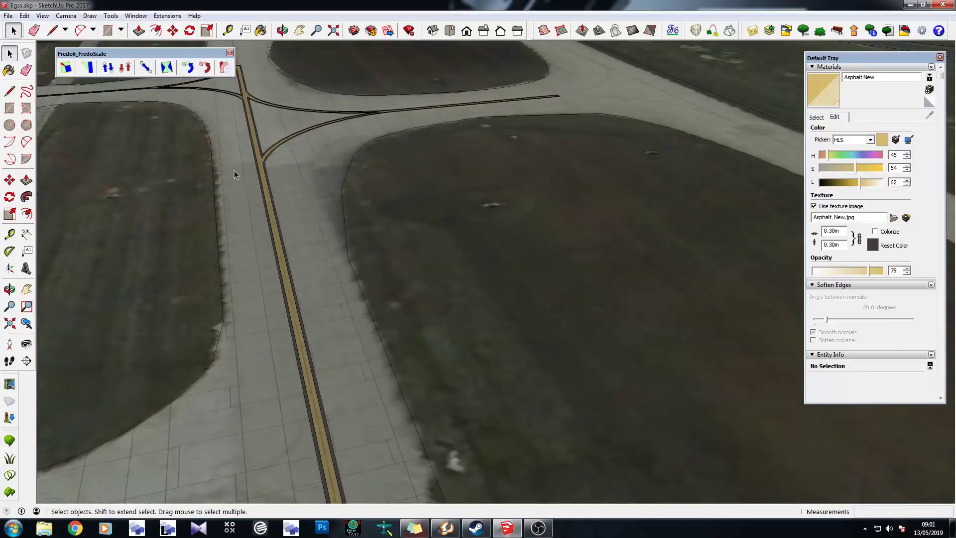
# Review the overall layout of the yellow centreline markings around the taxiway junction, from an oblique angle and from above
pyautogui.moveTo(234, 170); pyautogui.dragTo(438, 328, button='middle')
pyautogui.scroll(2, 249, 341)
pyautogui.scroll(-2, 442, 269)
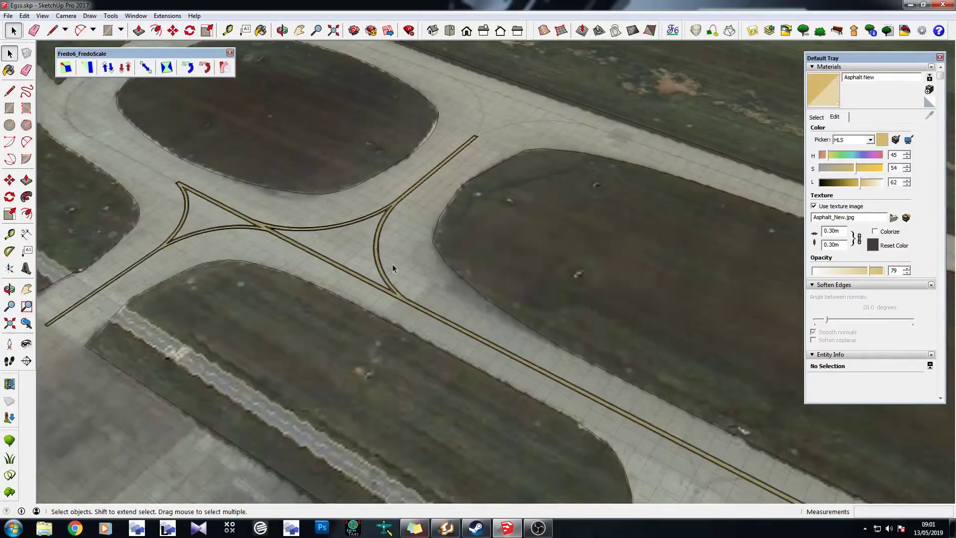
pyautogui.moveTo(233, 270); pyautogui.dragTo(360, 362, button='middle')
pyautogui.scroll(-3, 428, 205)
pyautogui.scroll(2, 326, 323)
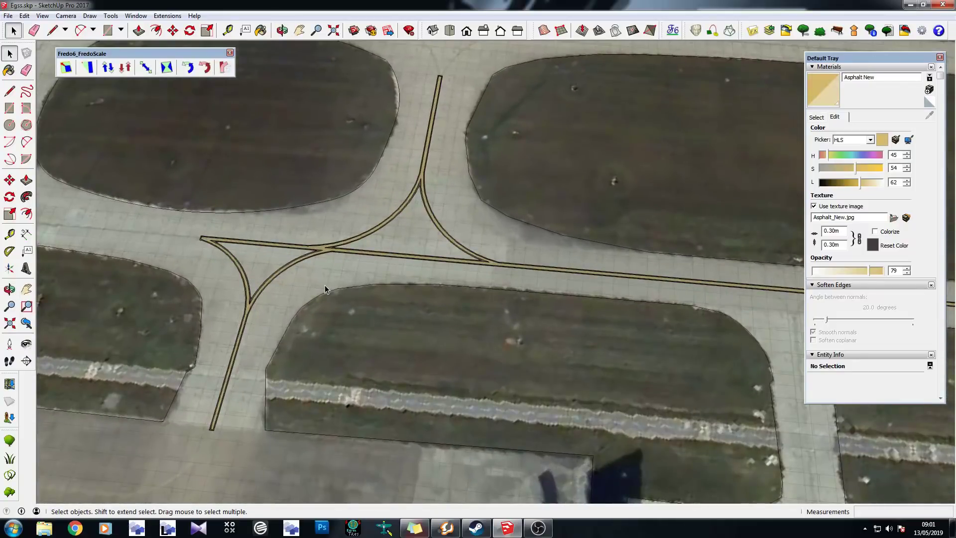
pyautogui.moveTo(325, 289); pyautogui.dragTo(342, 337, button='middle')
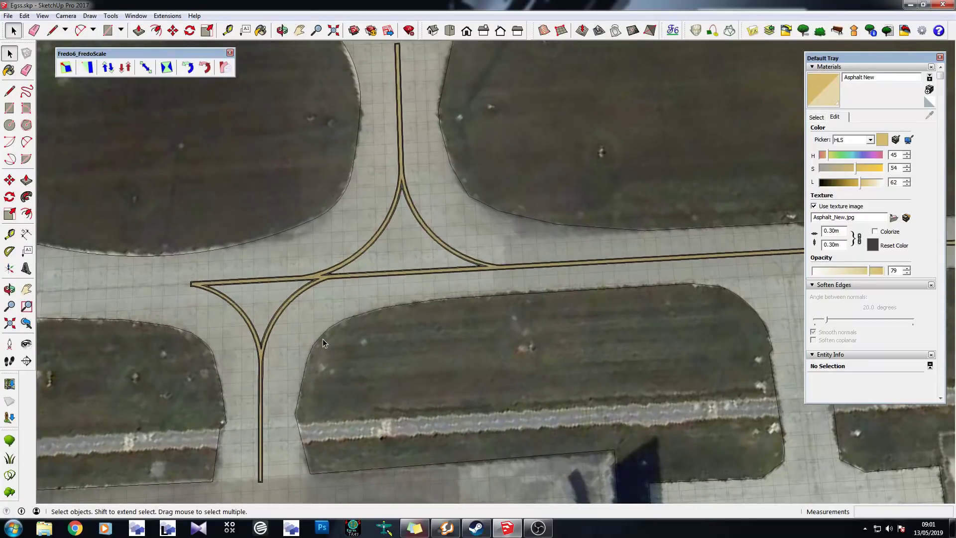
# Examine at close range the squared strip end where the curved marking meets the straight centreline, including its dark border and the slab joints
pyautogui.scroll(10, 268, 333)
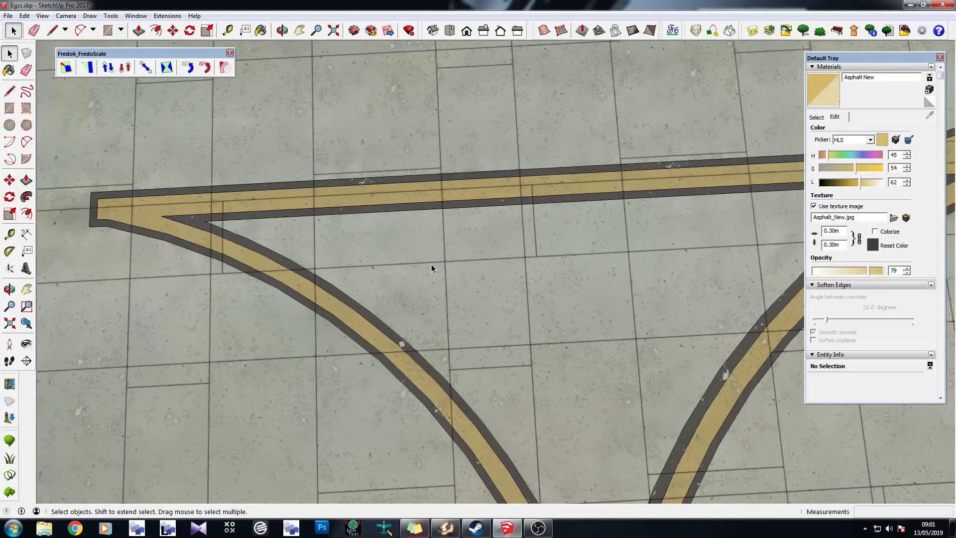
pyautogui.scroll(3, 80, 185)
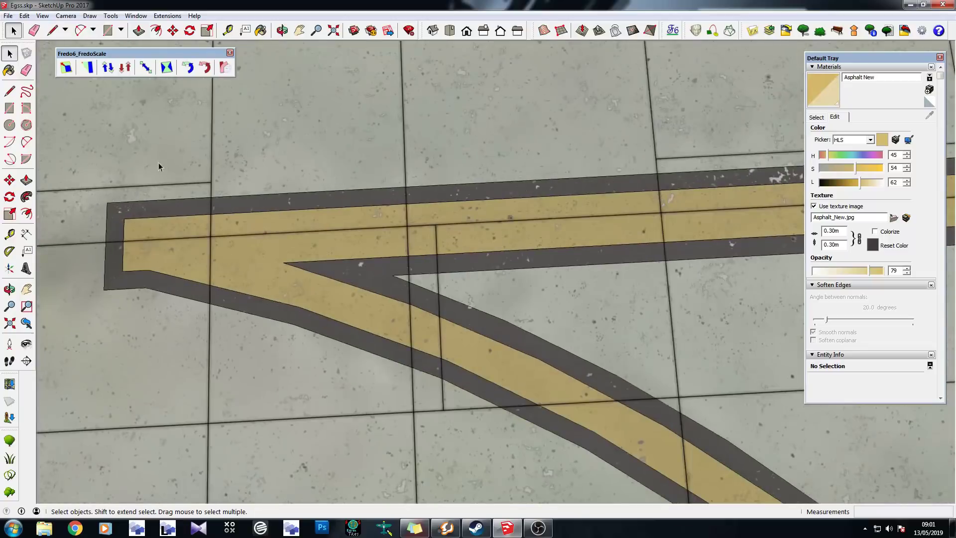
pyautogui.moveTo(277, 287); pyautogui.dragTo(273, 164, button='middle')
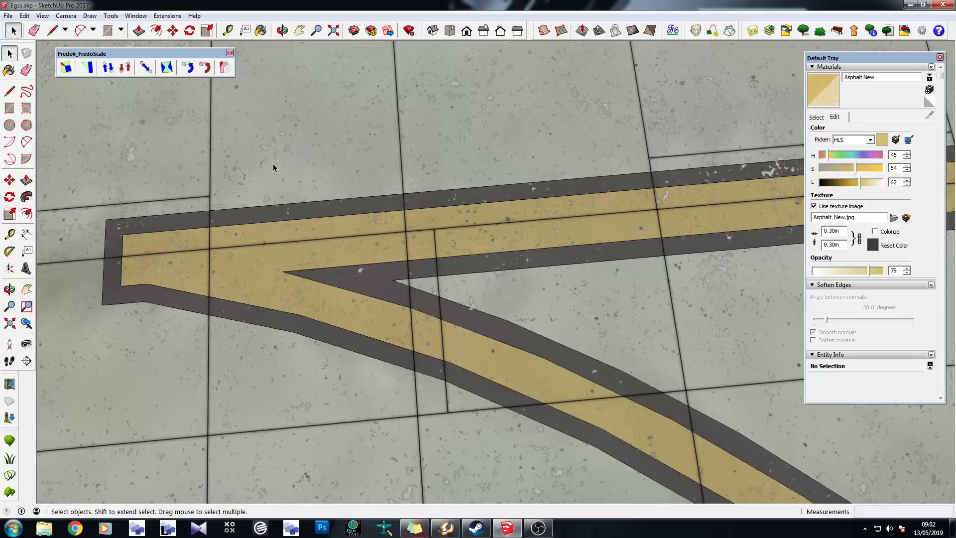
pyautogui.scroll(-1, 240, 234)
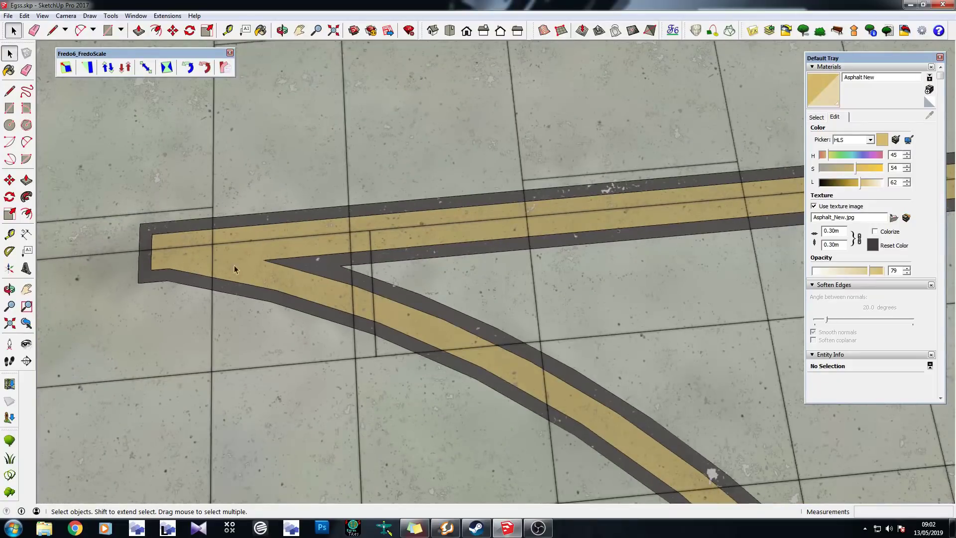
pyautogui.scroll(-4, 210, 249)
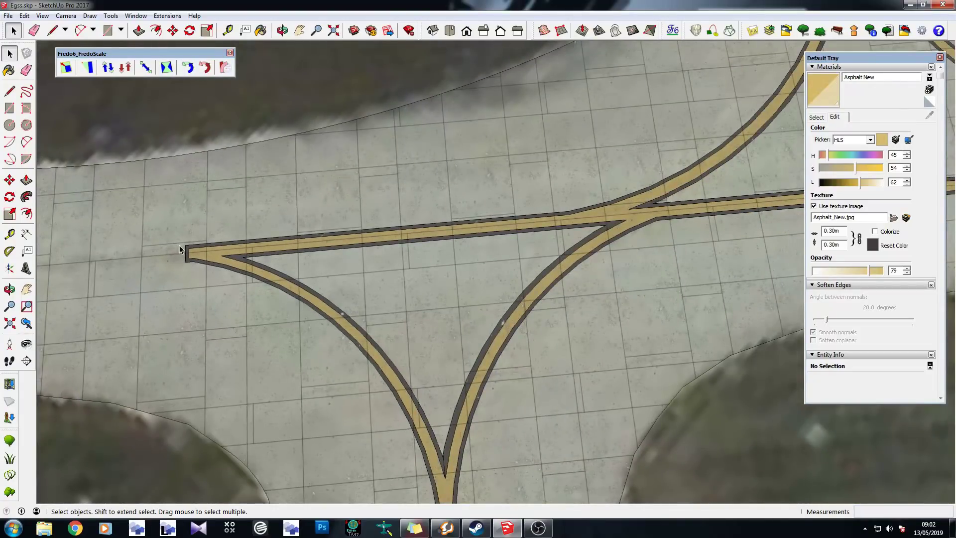
pyautogui.scroll(-3, 139, 238)
pyautogui.scroll(-2, 139, 235)
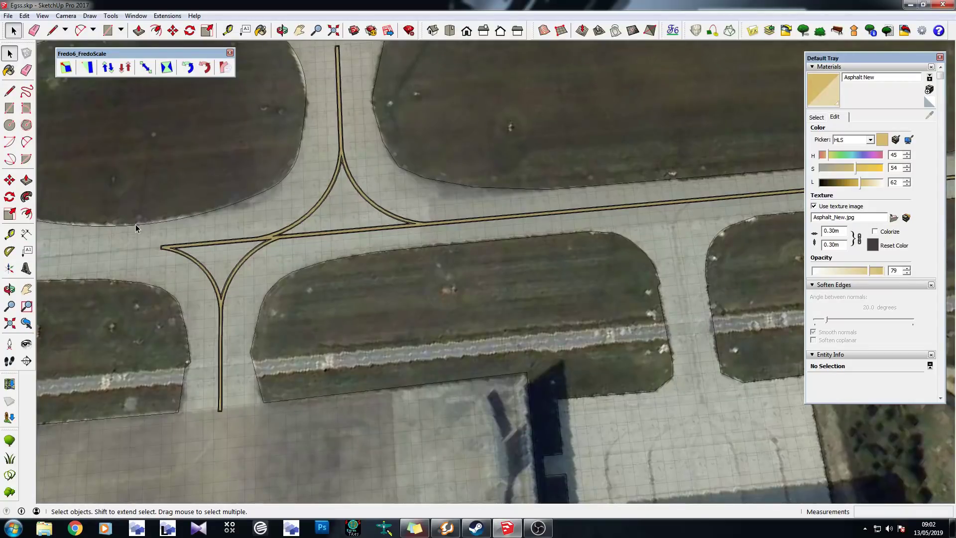
# Inspect the pair of curves joining the branch taxiway to the main centreline, and compare them with the surrounding taxiways
pyautogui.scroll(2, 279, 209)
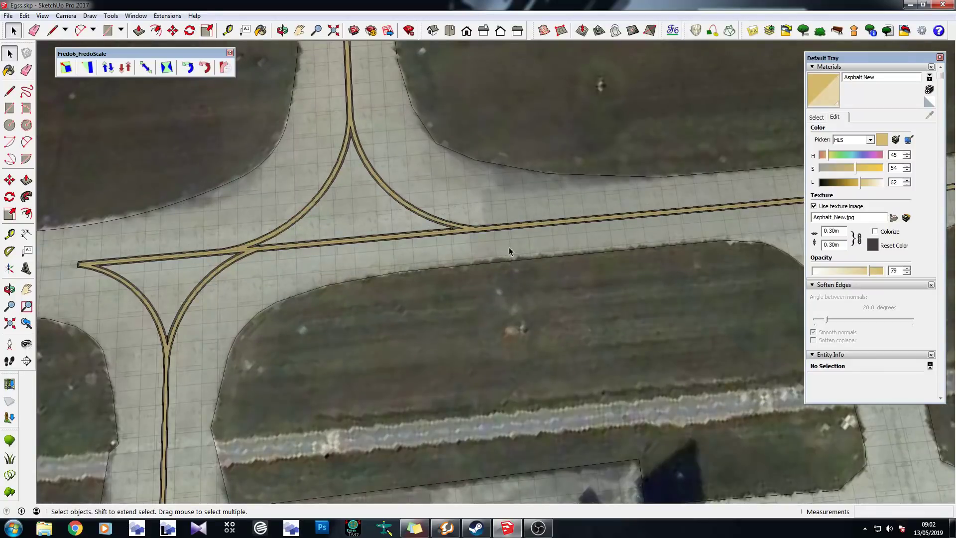
pyautogui.scroll(1, 388, 177)
pyautogui.scroll(3, 402, 201)
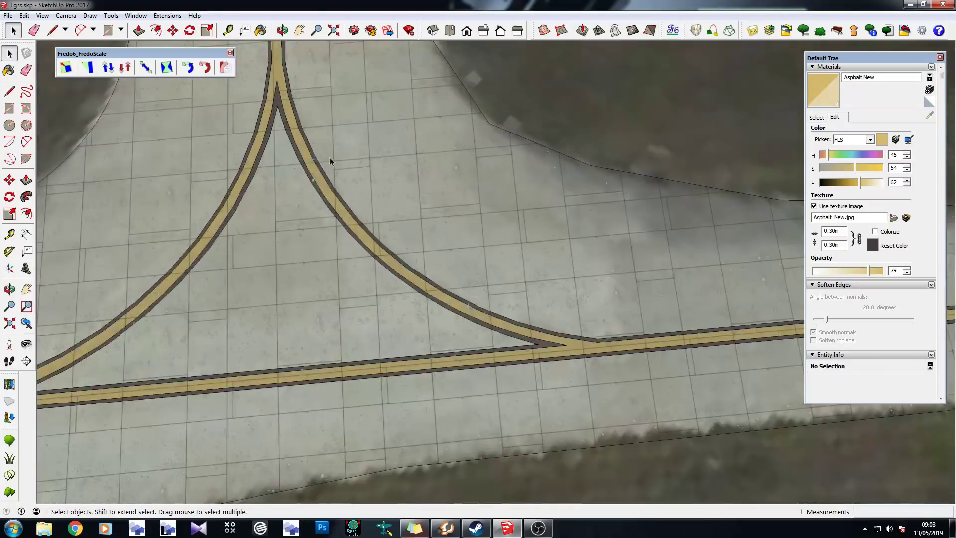
pyautogui.scroll(-3, 405, 344)
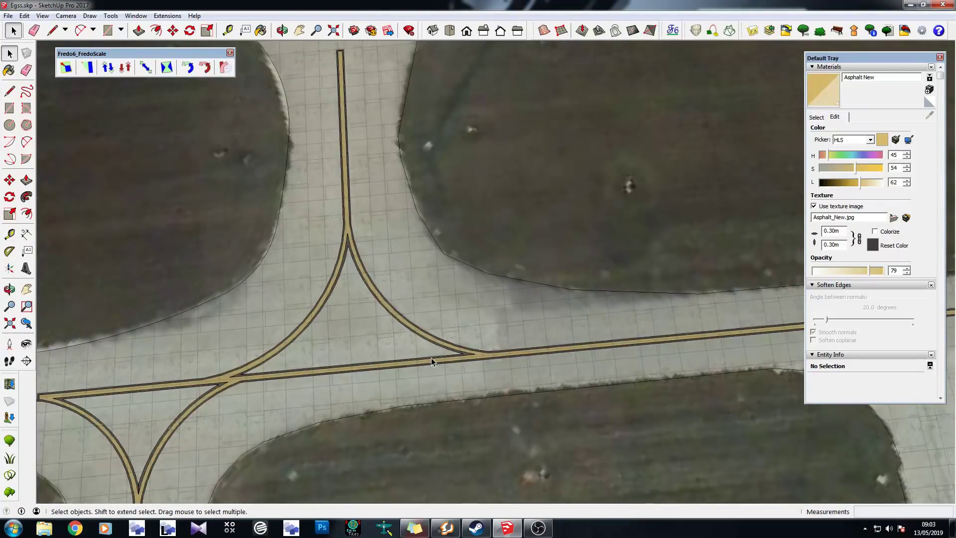
pyautogui.scroll(-5, 431, 358)
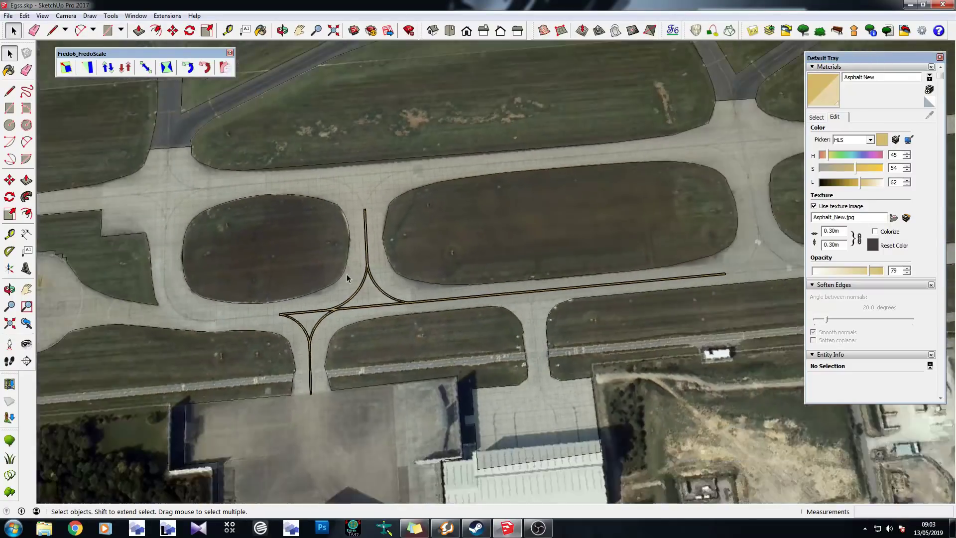
pyautogui.scroll(-1, 347, 278)
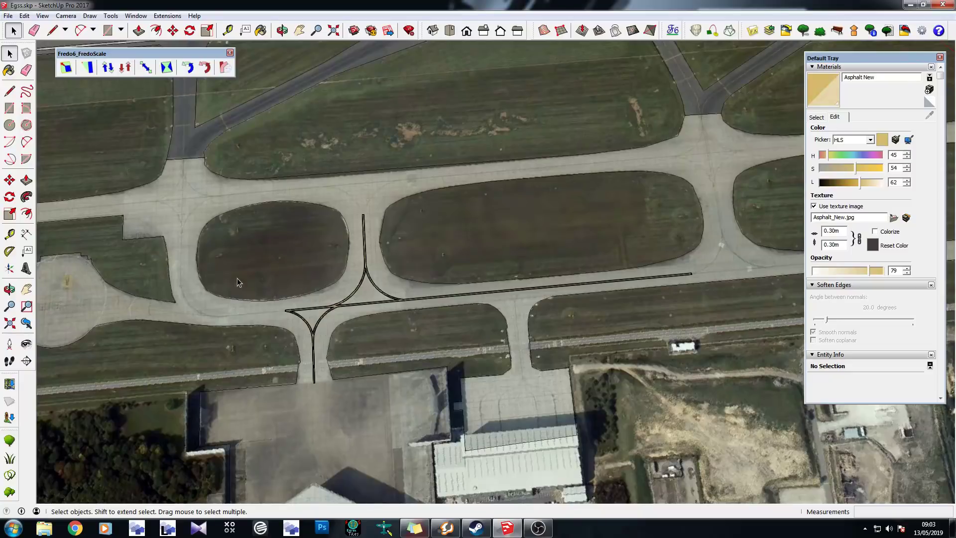
# Check how the junction's straight and curved markings sit on the concrete between the grass islands, at several angles and distances
pyautogui.scroll(3, 284, 311)
pyautogui.moveTo(482, 366)
pyautogui.mouseDown(button='middle')
pyautogui.moveTo(674, 338)
pyautogui.moveTo(368, 193)
pyautogui.mouseUp(button='middle')
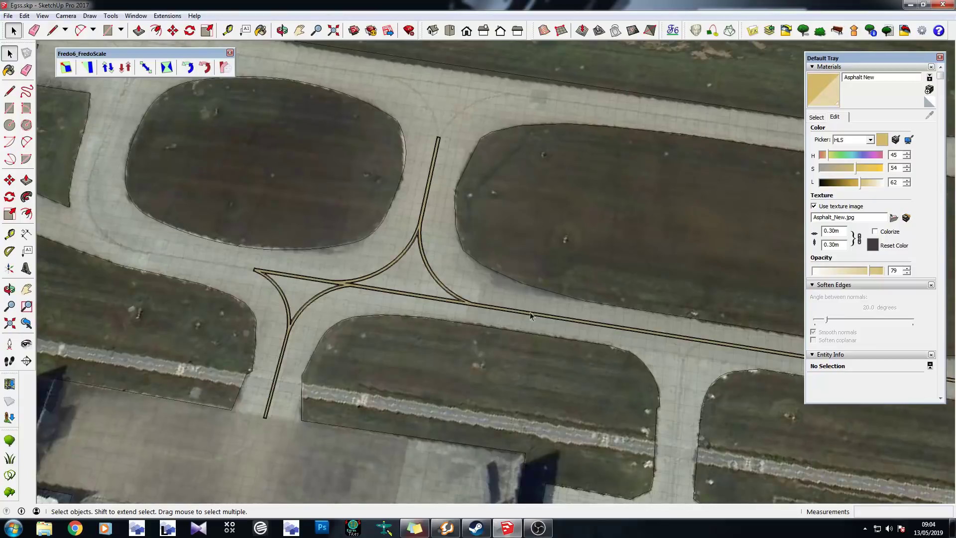
pyautogui.moveTo(532, 315)
pyautogui.mouseDown(button='middle')
pyautogui.moveTo(299, 131)
pyautogui.moveTo(256, 269)
pyautogui.moveTo(498, 329)
pyautogui.mouseUp(button='middle')
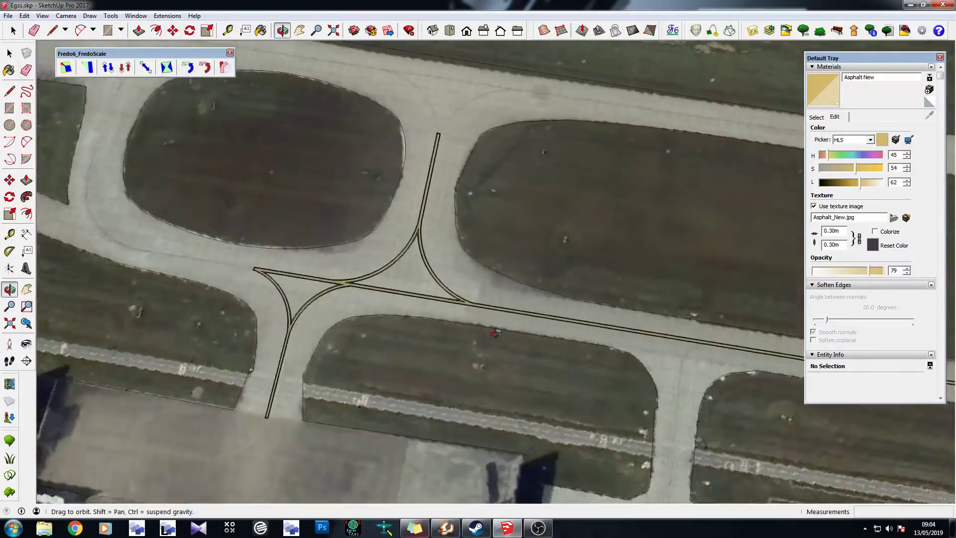
pyautogui.scroll(3, 377, 326)
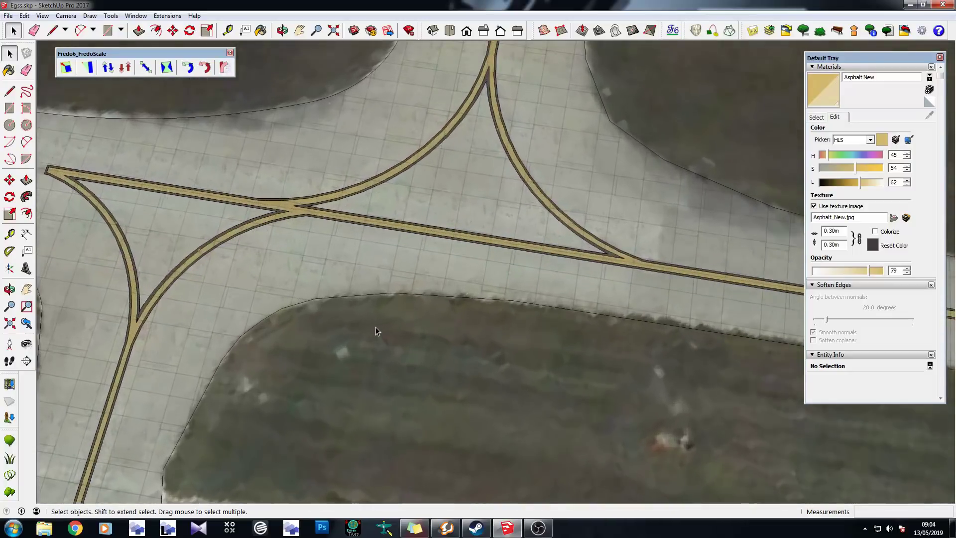
pyautogui.moveTo(375, 326)
pyautogui.mouseDown(button='middle')
pyautogui.moveTo(339, 286)
pyautogui.moveTo(363, 324)
pyautogui.moveTo(370, 320)
pyautogui.mouseUp(button='middle')
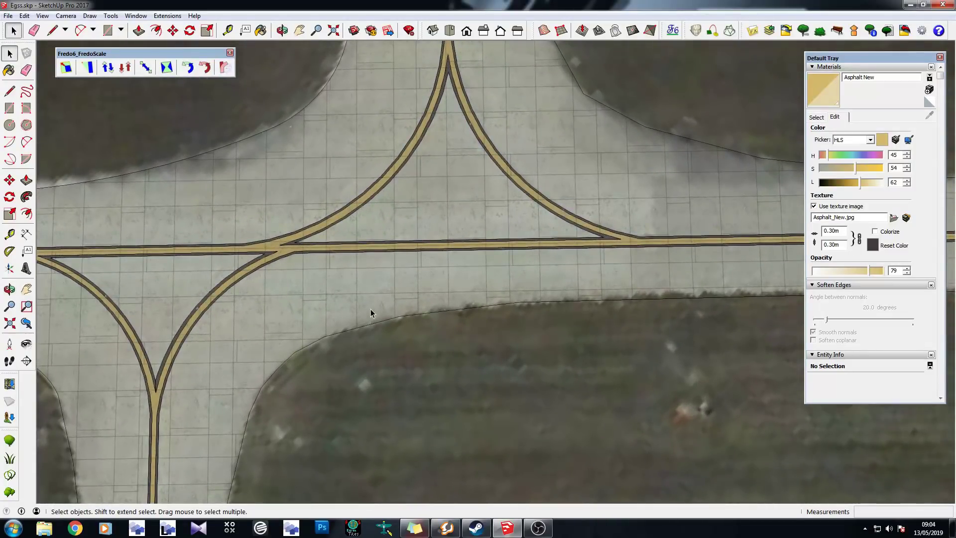
pyautogui.scroll(-2, 395, 249)
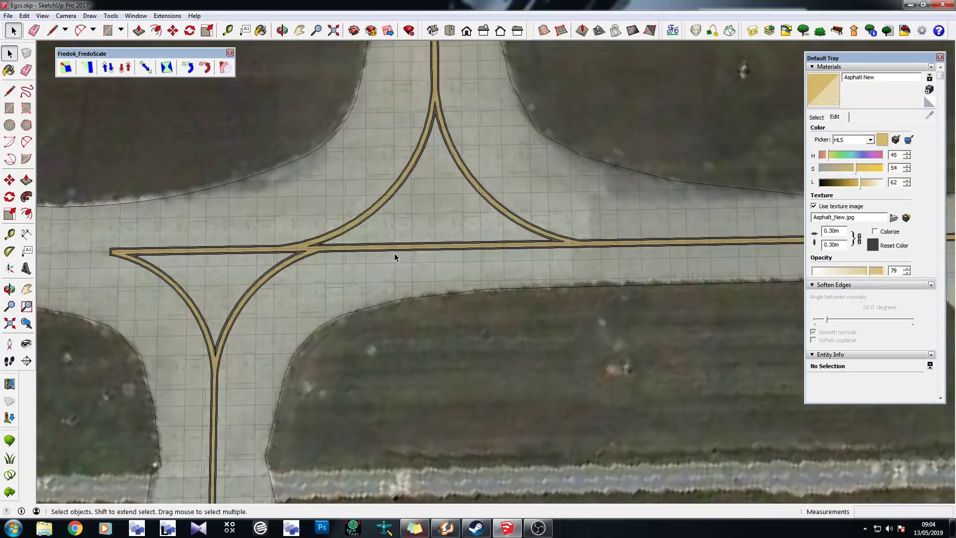
pyautogui.scroll(-2, 394, 254)
pyautogui.scroll(-1, 394, 256)
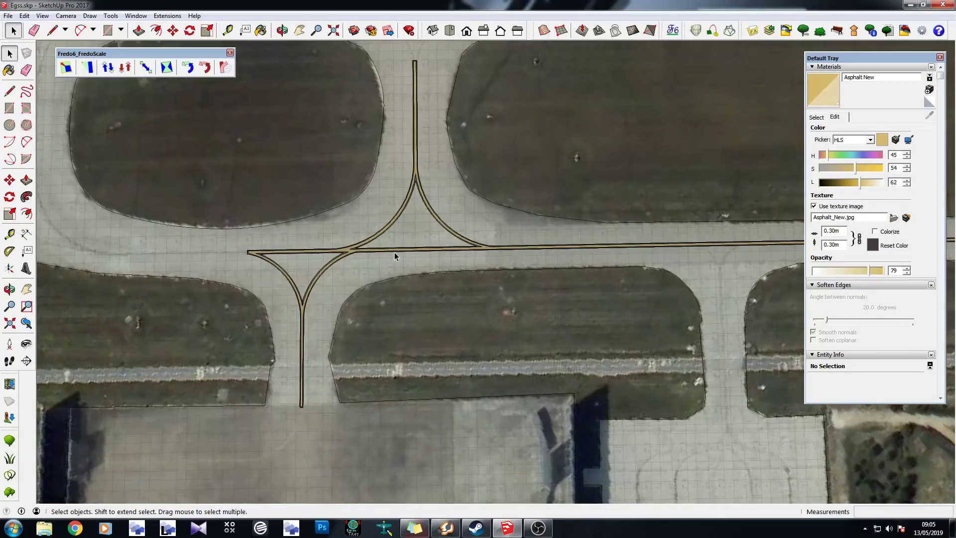
# Survey the wider airfield around the finished junction markings, covering the unmarked taxiways, hangar aprons and runway from above and obliquely
pyautogui.scroll(-2, 395, 254)
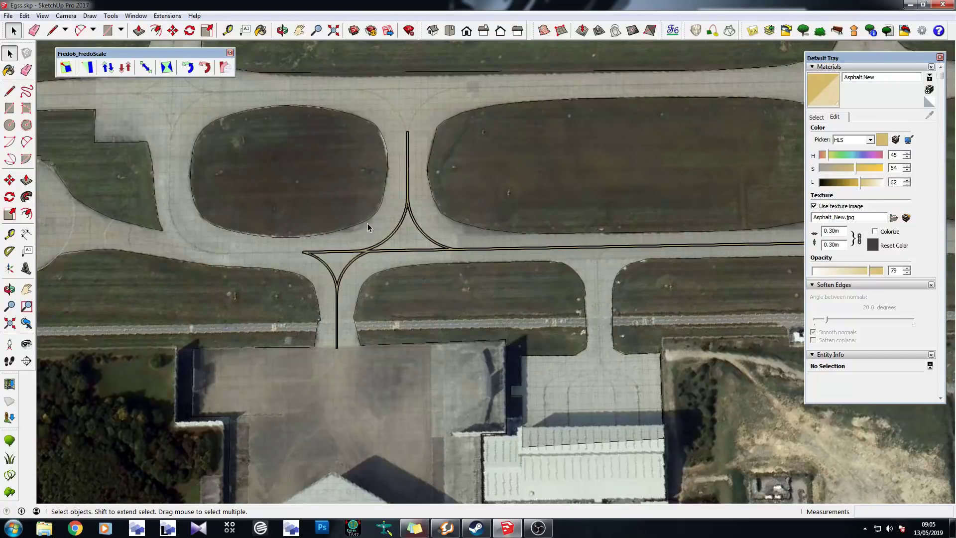
pyautogui.scroll(-5, 368, 223)
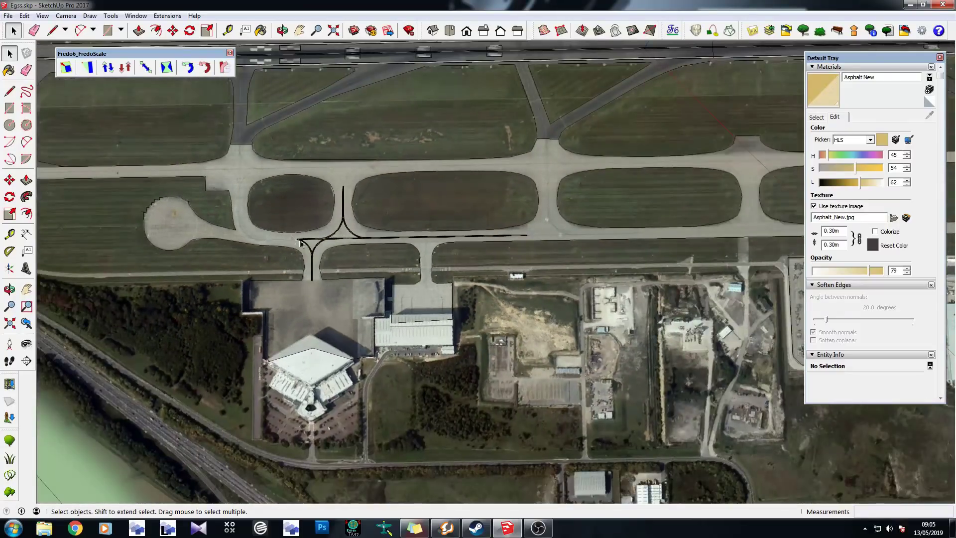
pyautogui.scroll(3, 416, 261)
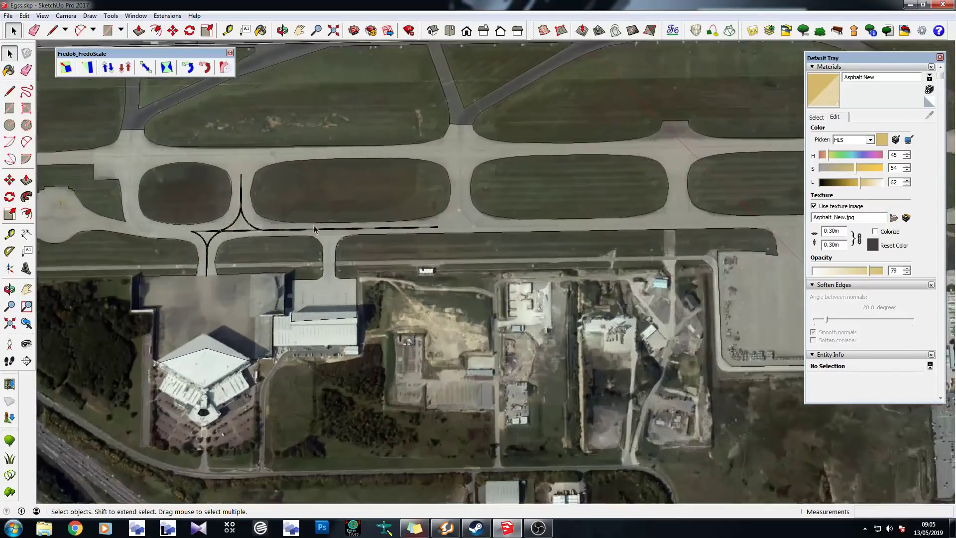
pyautogui.scroll(2, 173, 246)
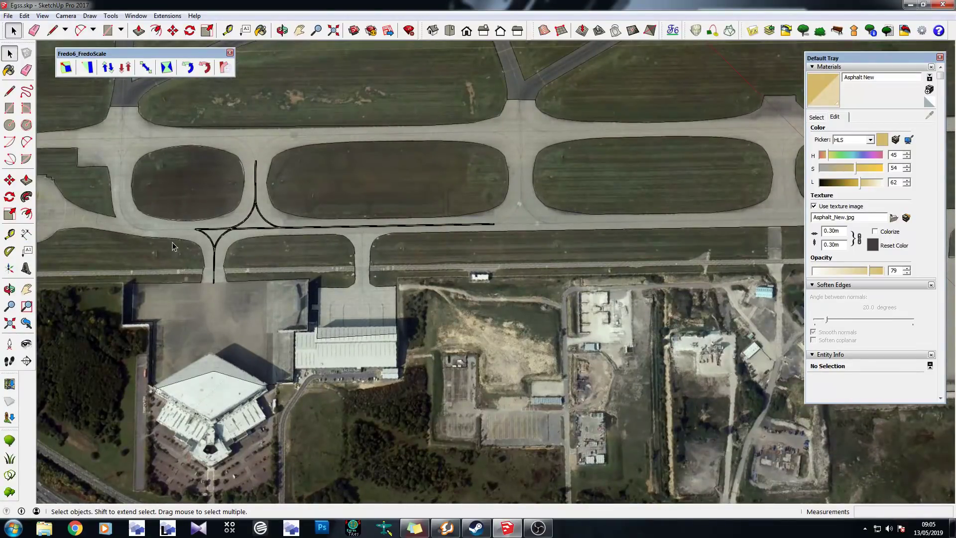
pyautogui.scroll(-2, 337, 244)
pyautogui.scroll(3, 393, 259)
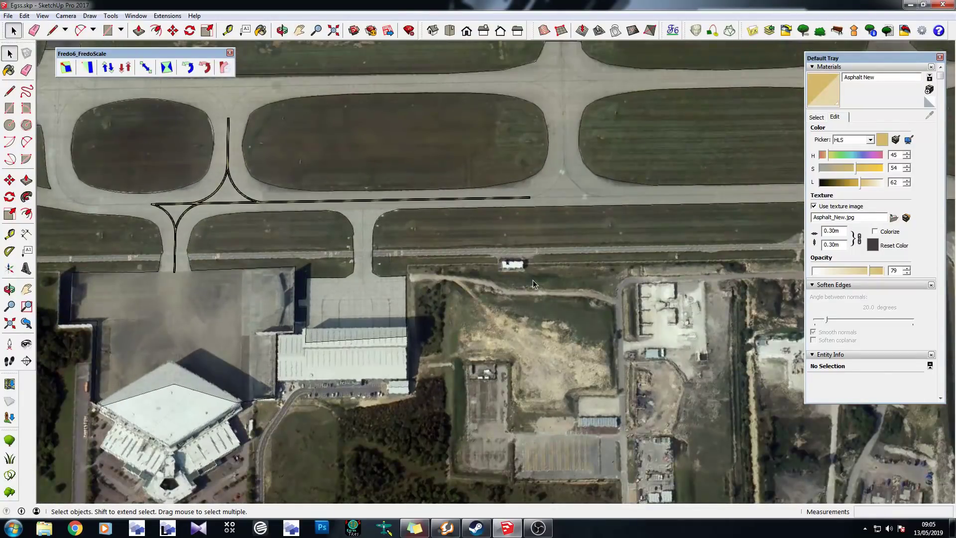
pyautogui.moveTo(533, 283)
pyautogui.mouseDown(button='middle')
pyautogui.moveTo(480, 298)
pyautogui.moveTo(317, 249)
pyautogui.mouseUp(button='middle')
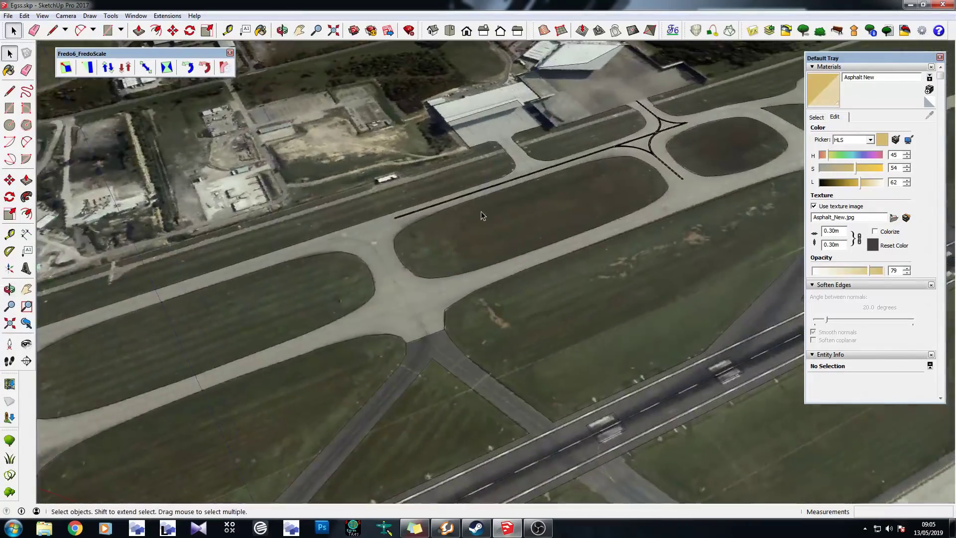
pyautogui.moveTo(481, 215); pyautogui.dragTo(454, 321, button='middle')
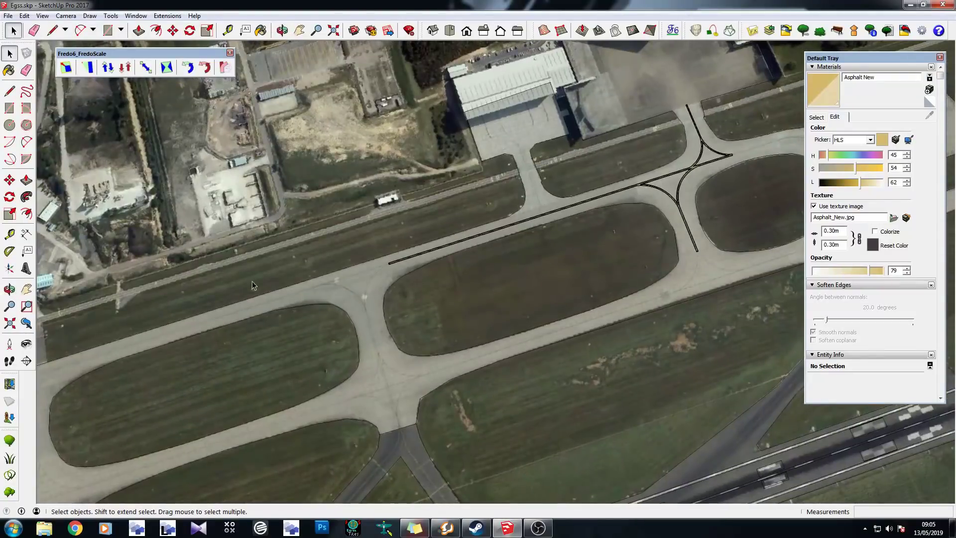
pyautogui.scroll(-3, 252, 285)
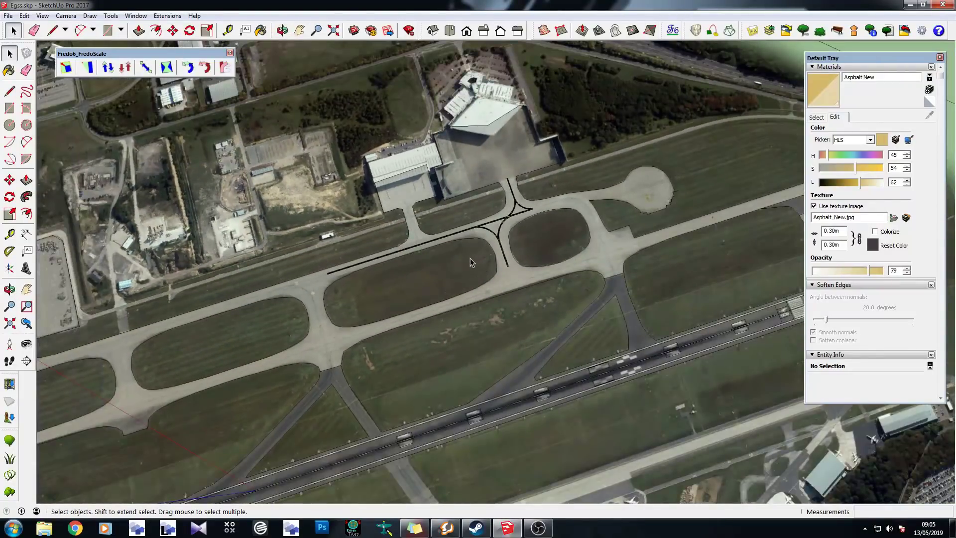